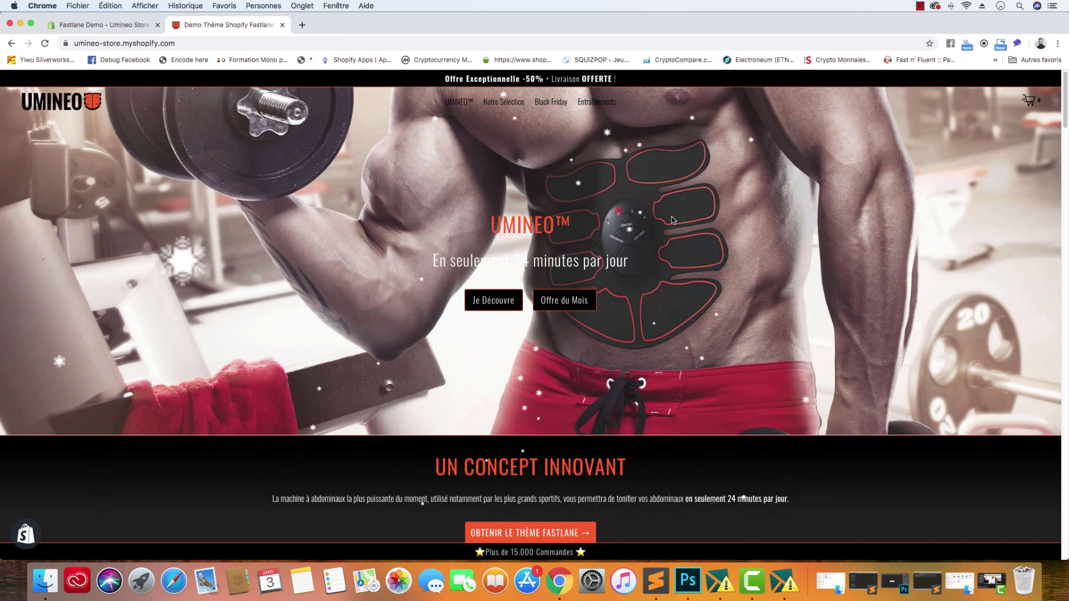
- Look through the Umineo store's home page down to the "Pourquoi nous ?" grid block
click(47, 46)
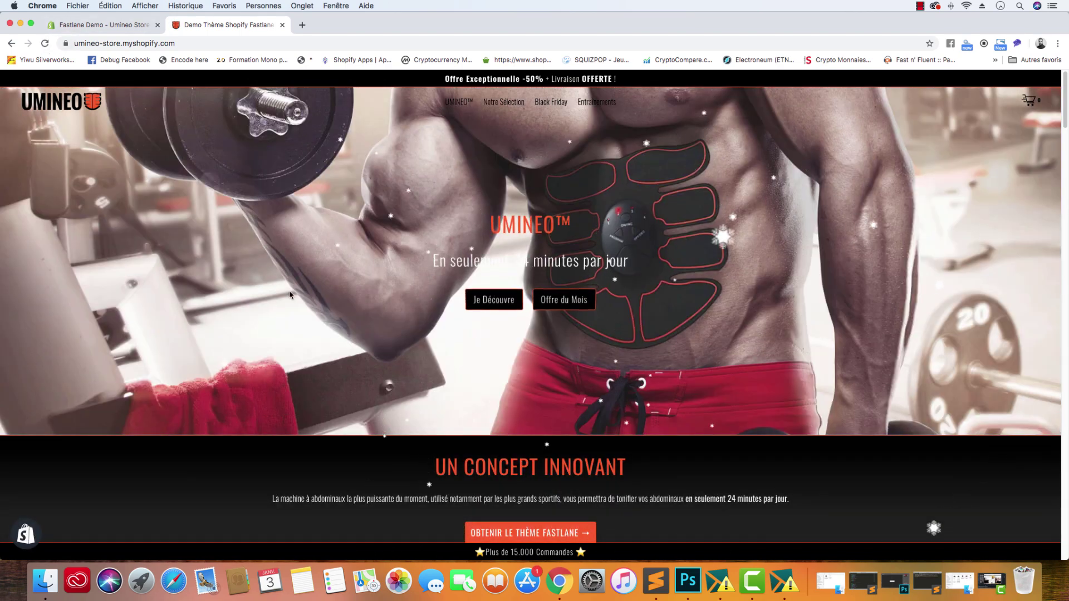
scroll(302, 293, down, 15)
scroll(304, 295, down, 20)
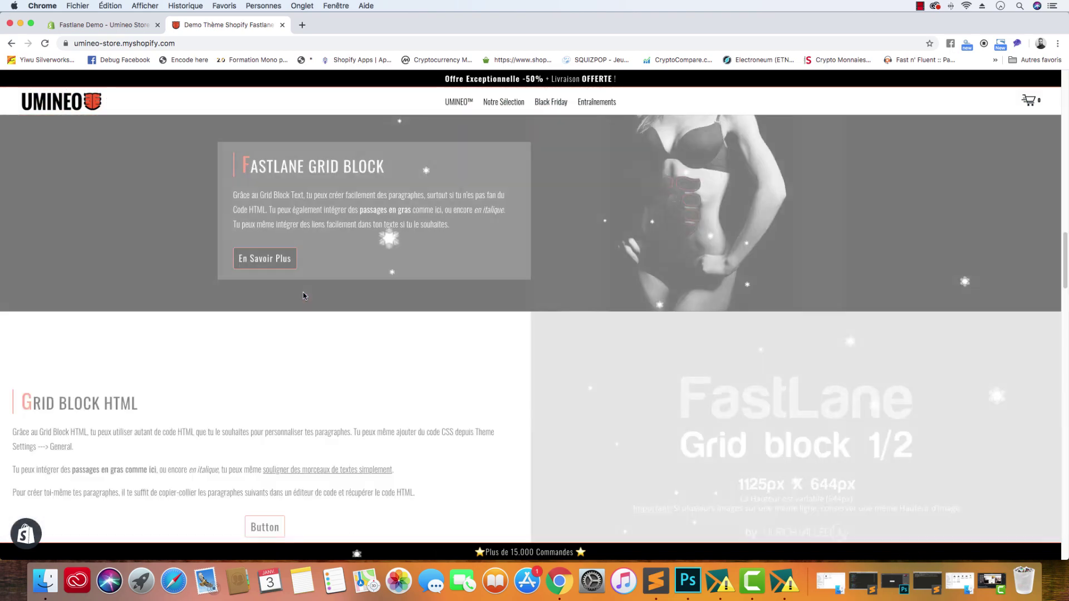
scroll(304, 292, down, 20)
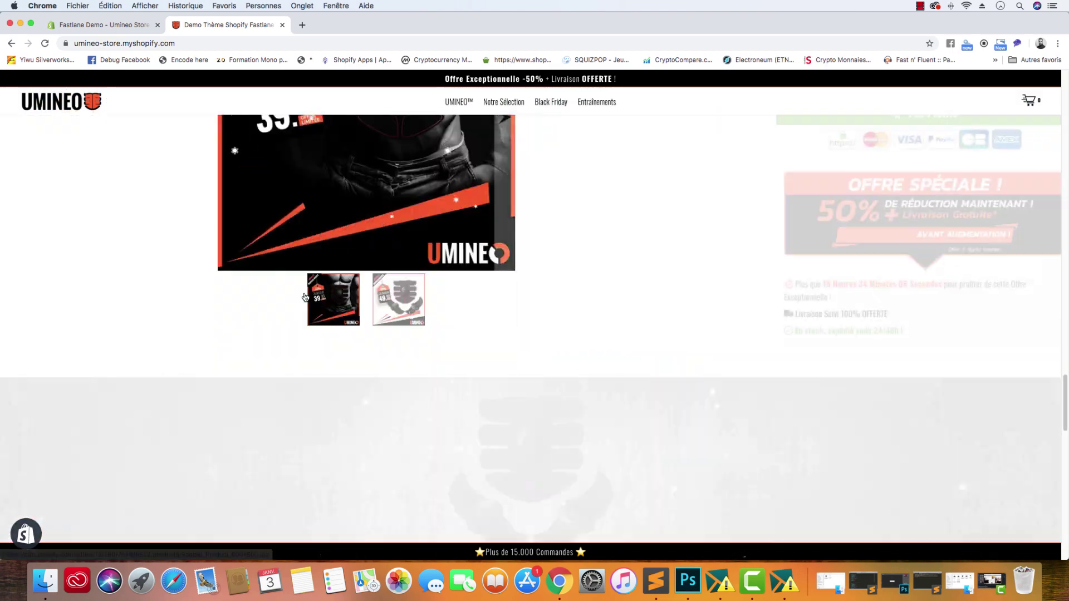
scroll(304, 295, down, 5)
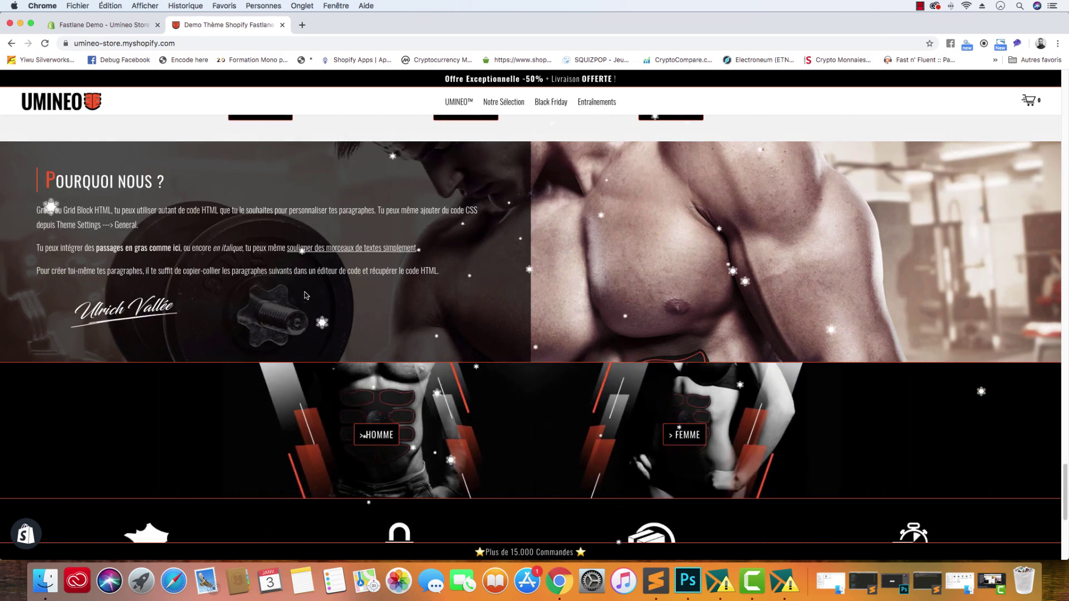
scroll(306, 295, up, 2)
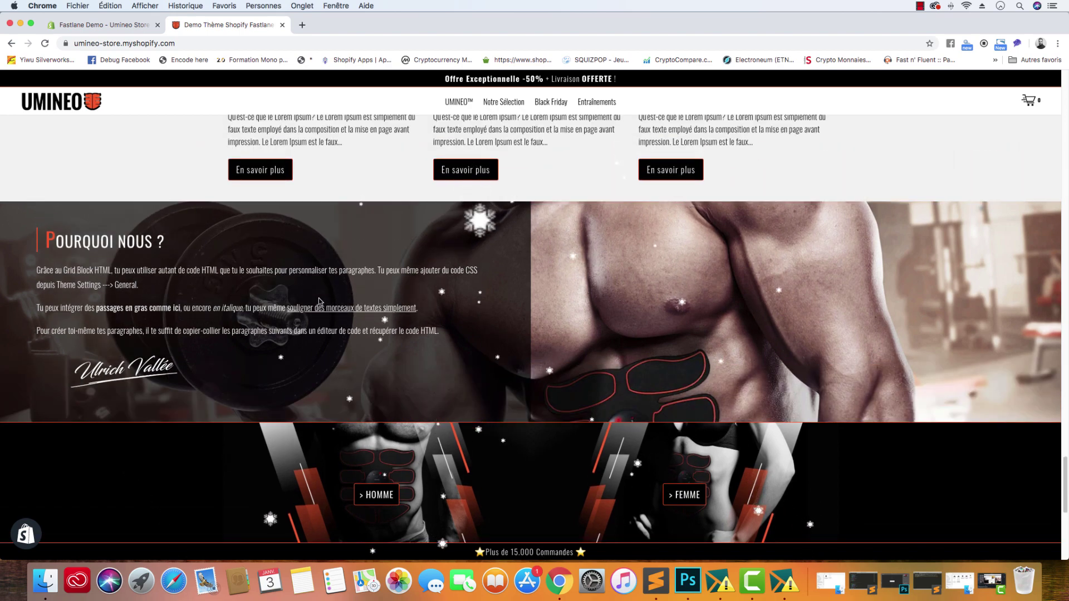
scroll(311, 298, down, 3)
scroll(318, 301, up, 8)
scroll(318, 301, down, 6)
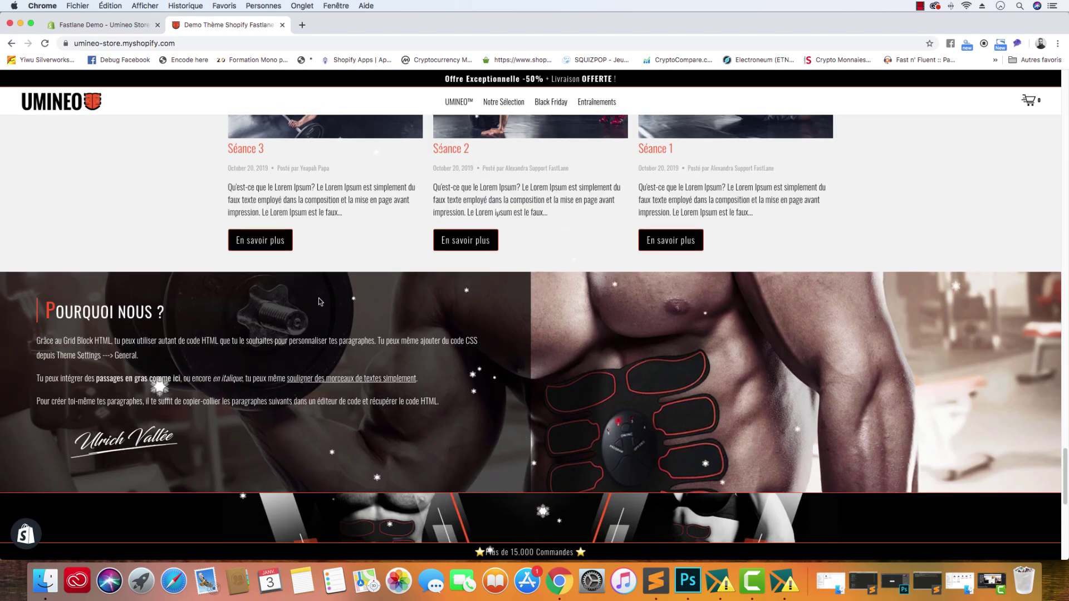
scroll(320, 301, up, 2)
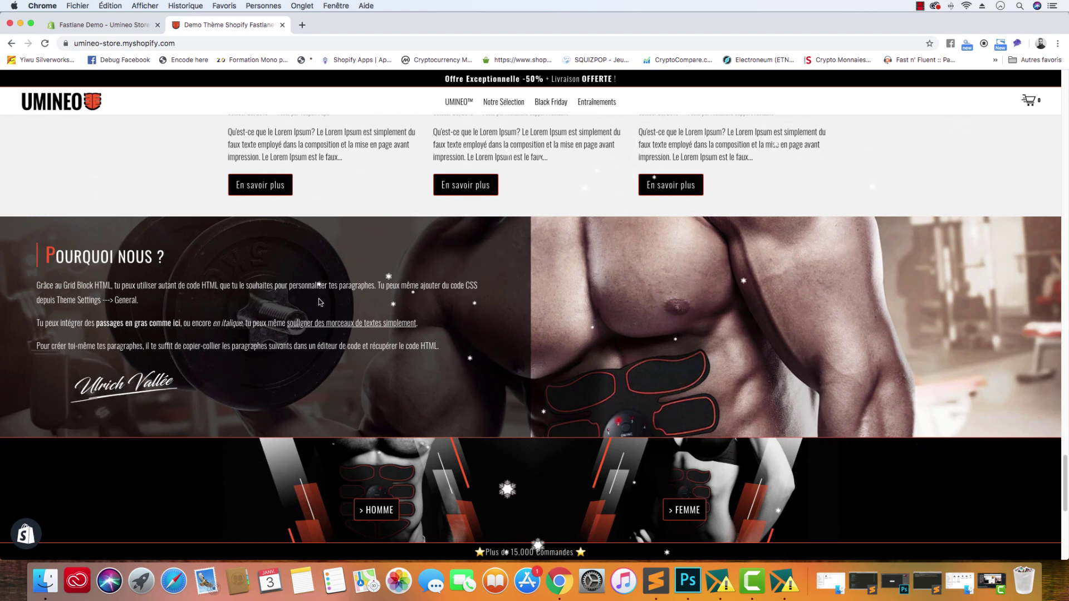
- In Finder, open Model_4.pdf from the MODEL4 folder to view the grid block guide, and minimise it
click(45, 582)
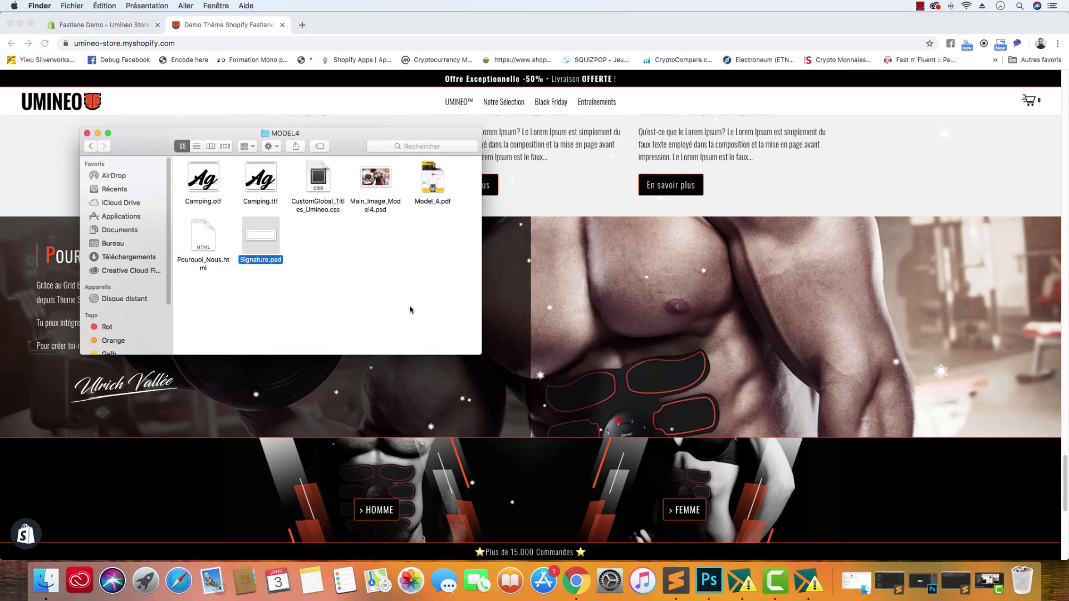
double_click(445, 181)
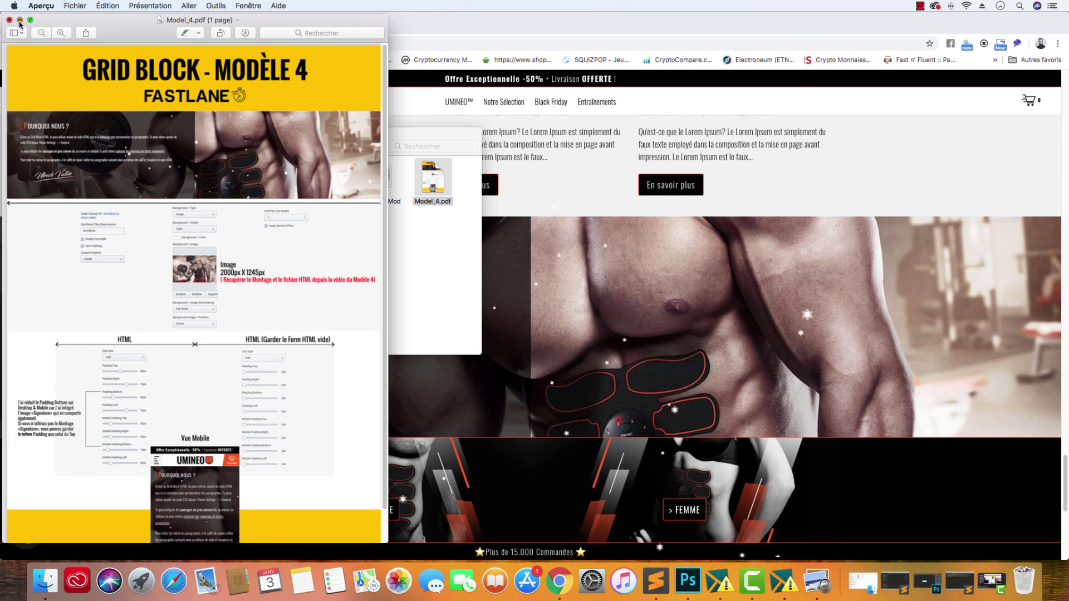
click(20, 21)
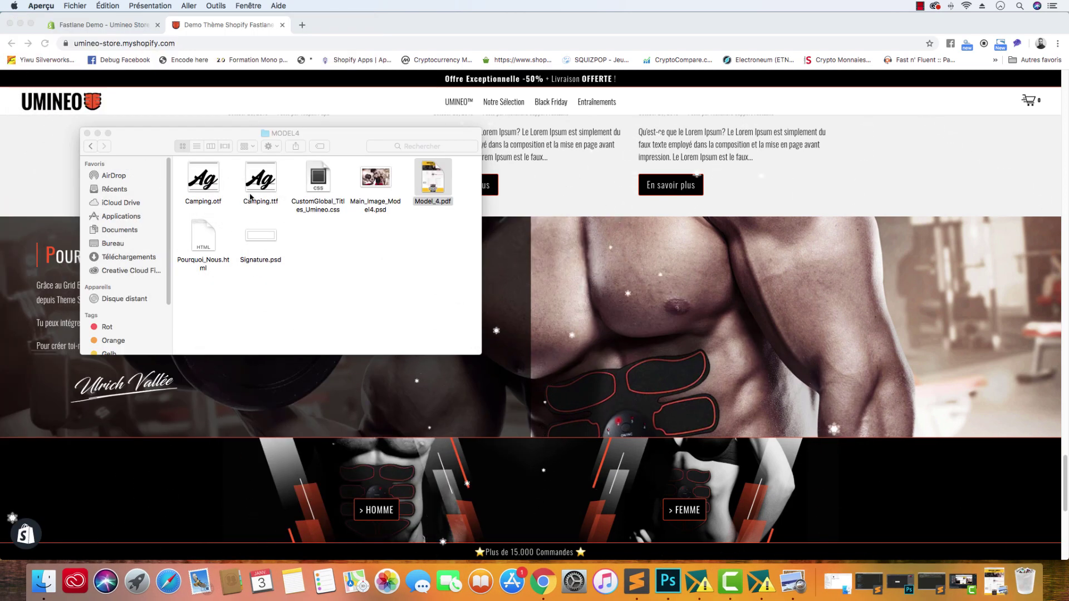
- Go through the CSS, main image PSD, HTML and signature PSD files in the MODEL4 folder
click(327, 187)
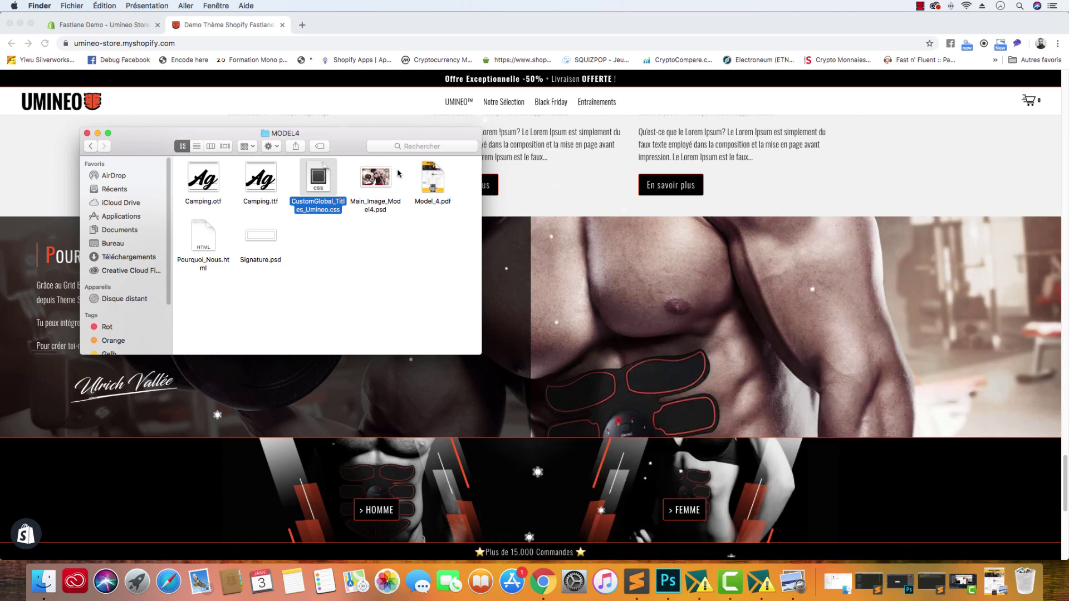
click(385, 180)
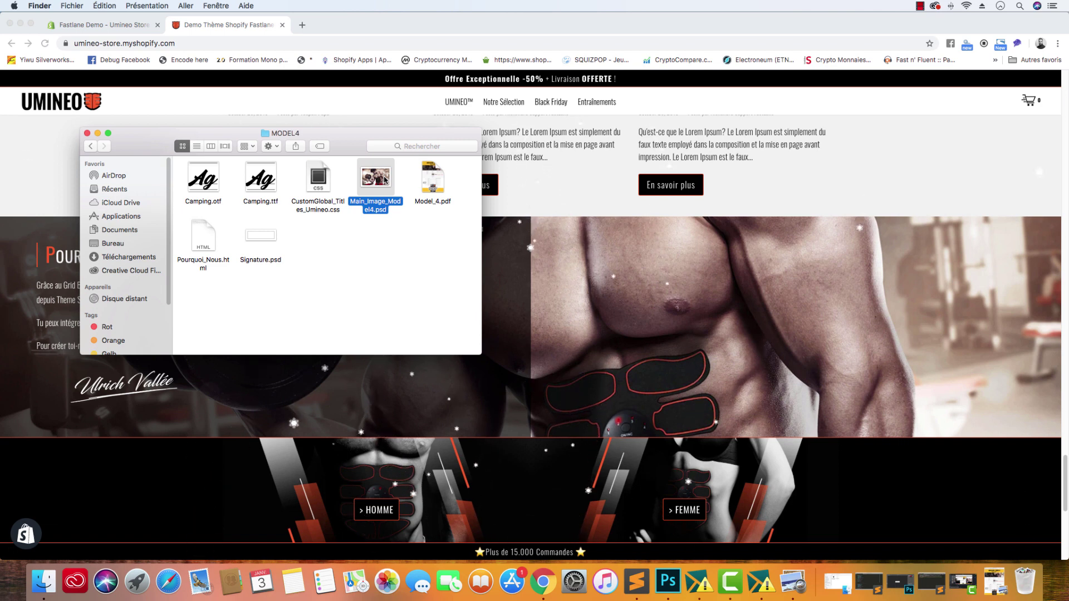
click(203, 239)
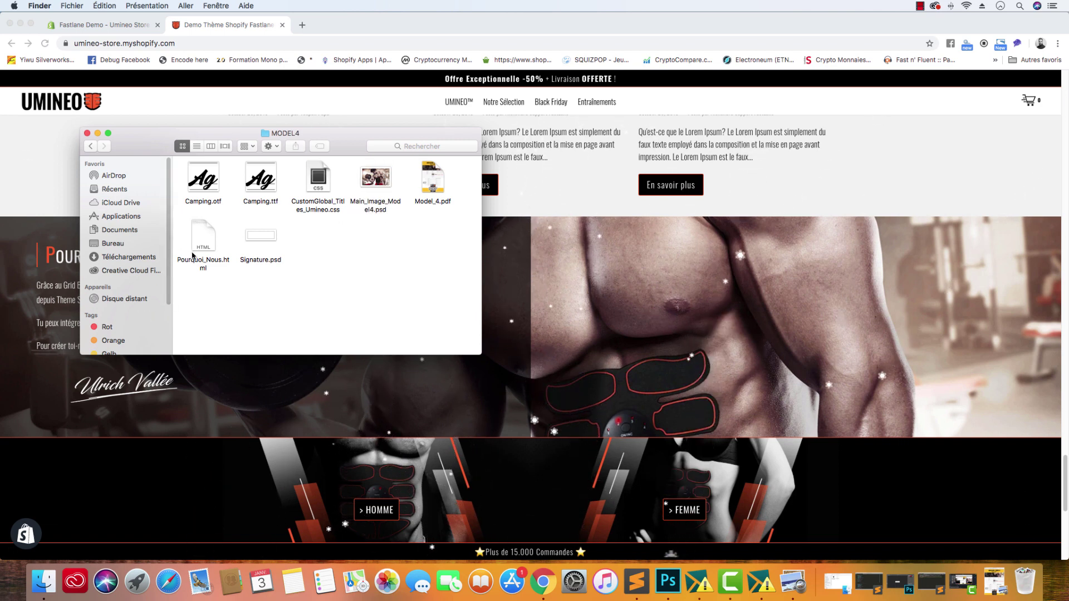
click(267, 234)
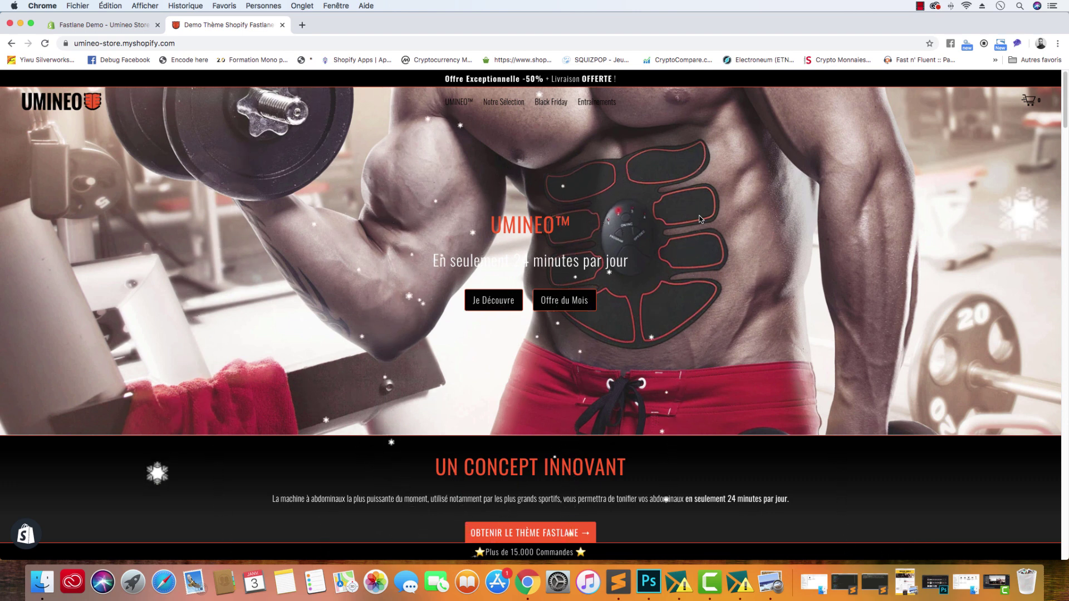
- Return to the MODEL4 folder and examine both Camping font files and the application choices for opening CustomGlobal_Titles_Umineo.css
click(43, 582)
click(354, 296)
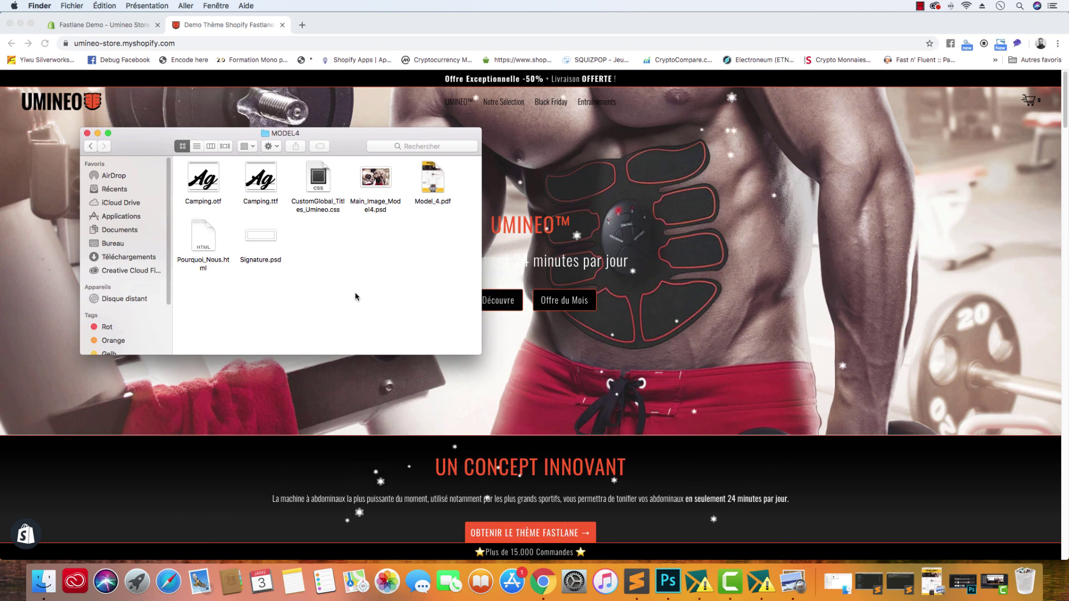
click(203, 178)
click(269, 182)
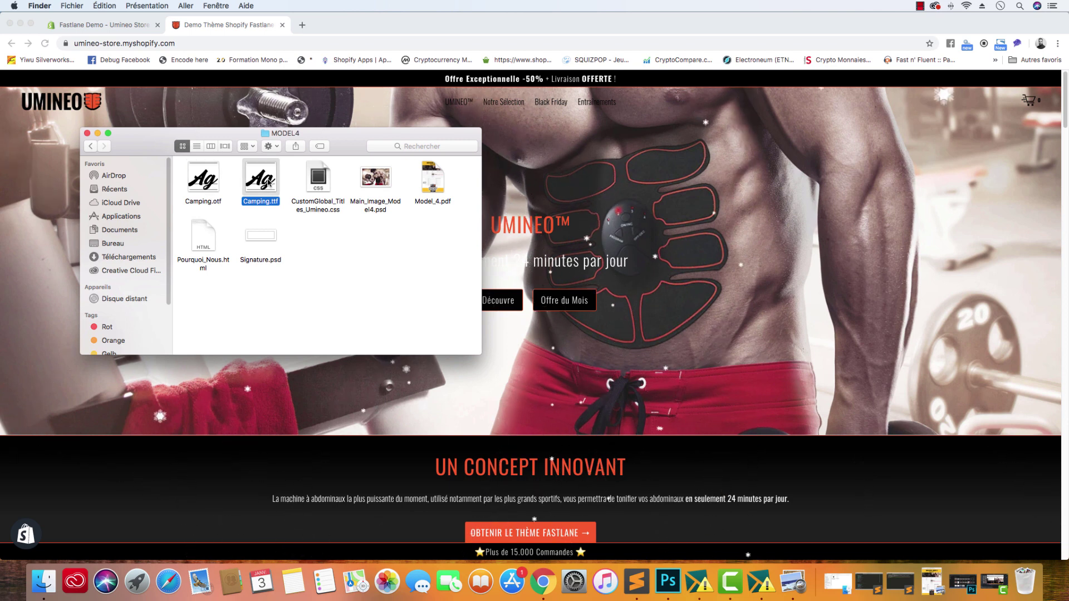
click(310, 193)
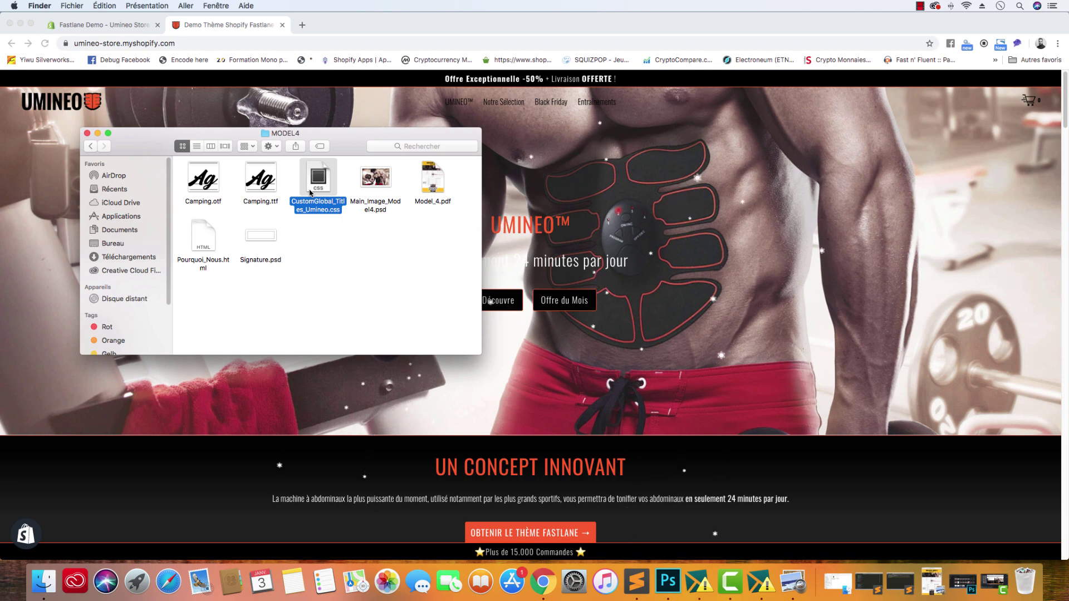
right_click(322, 182)
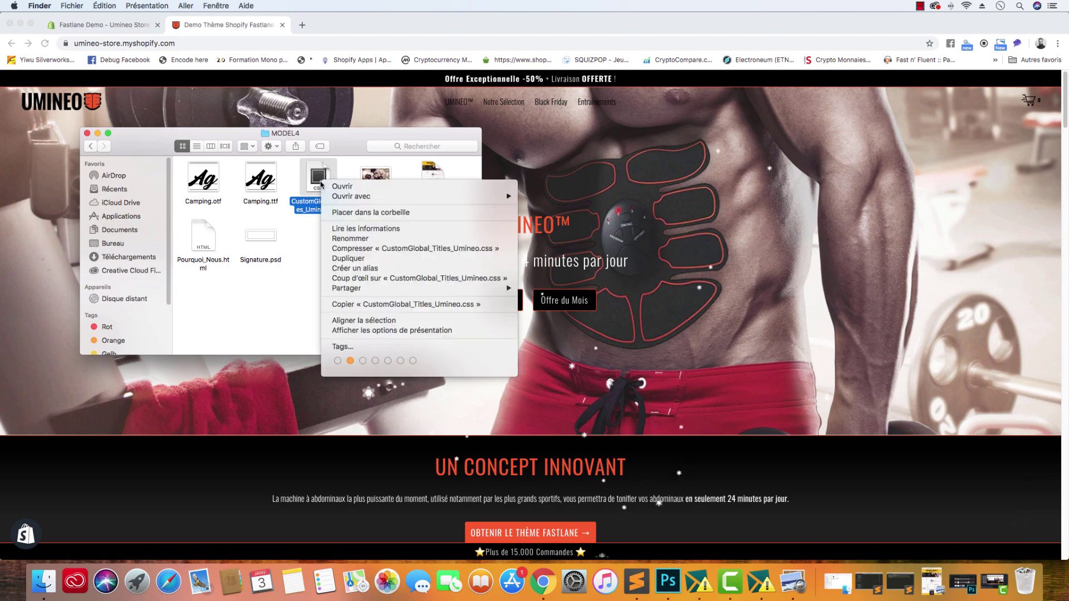
mouse_move(379, 200)
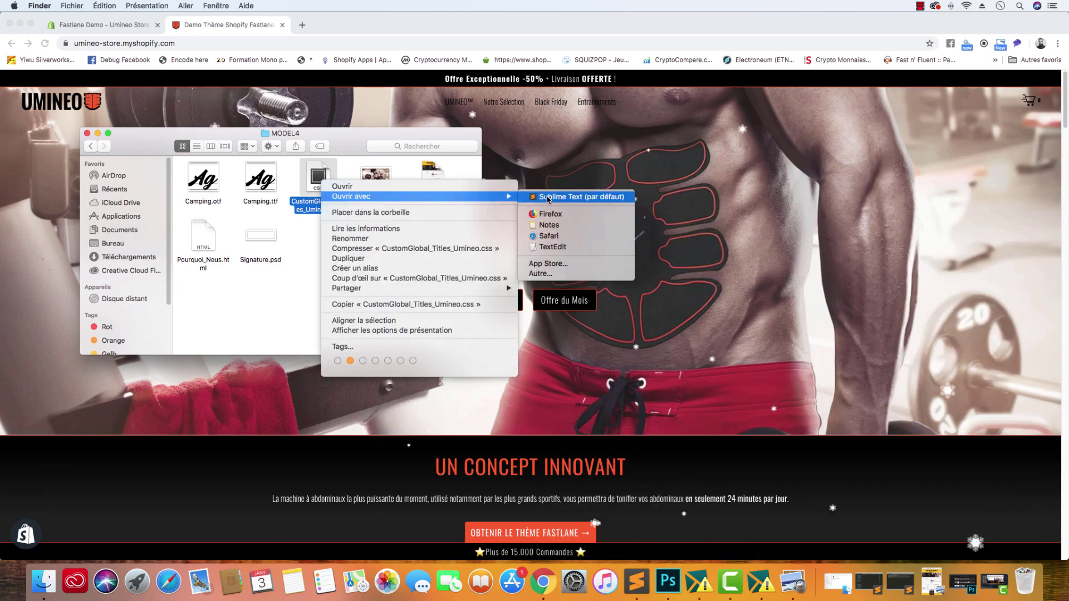
- Switch to the Shopify theme editor in Chrome and find the Custom CSS field in the General theme settings
click(130, 32)
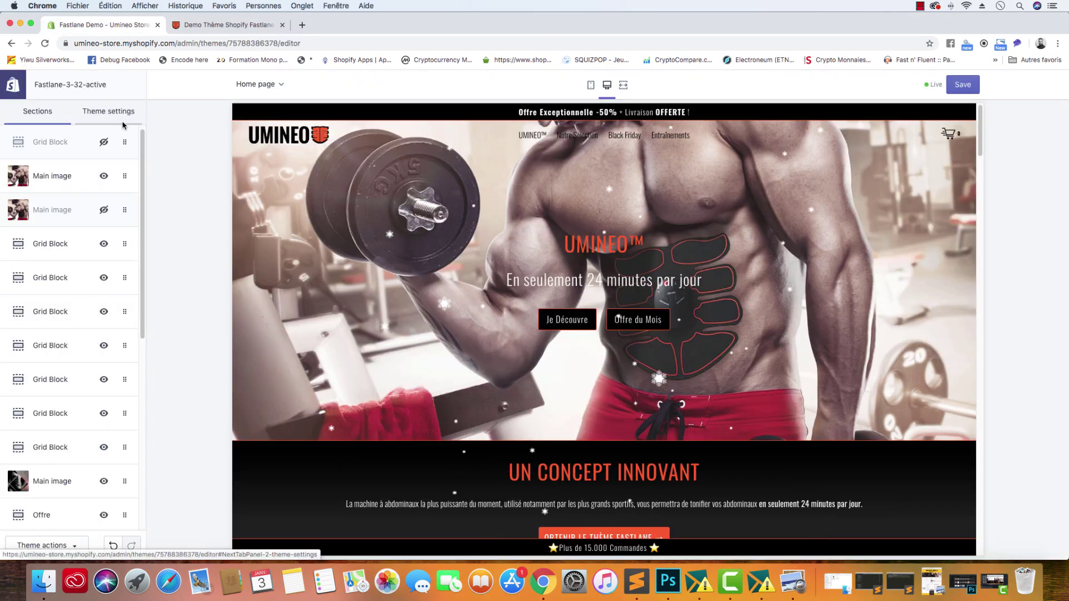
click(93, 111)
click(64, 207)
scroll(71, 247, down, 15)
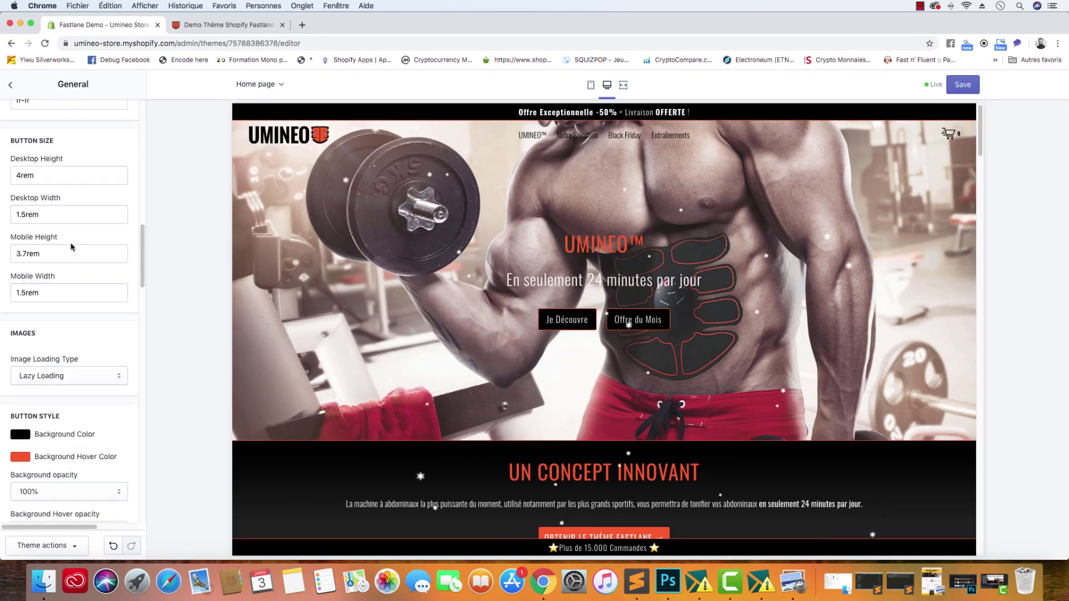
scroll(71, 247, down, 4)
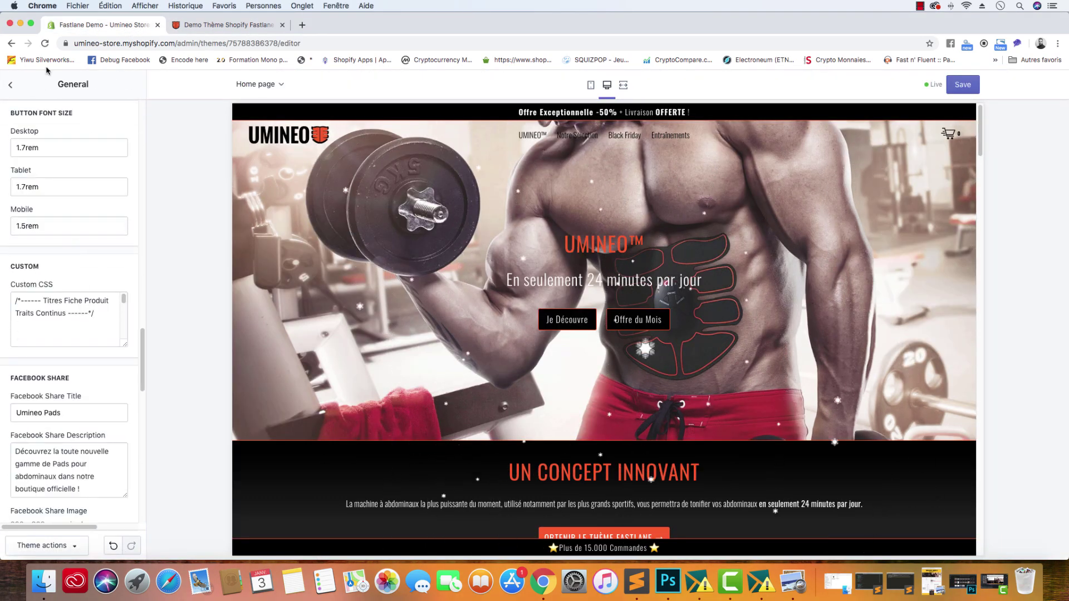
- Open Main_Image_Model4.psd from the MODEL4 folder in Photoshop, keeping the embedded colour profile
click(44, 582)
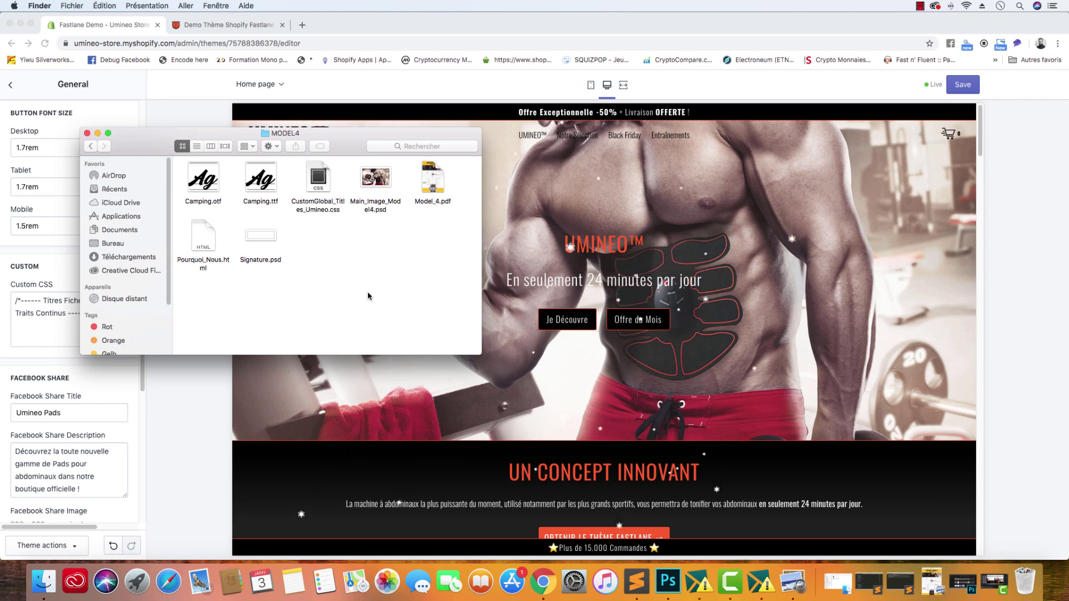
click(380, 184)
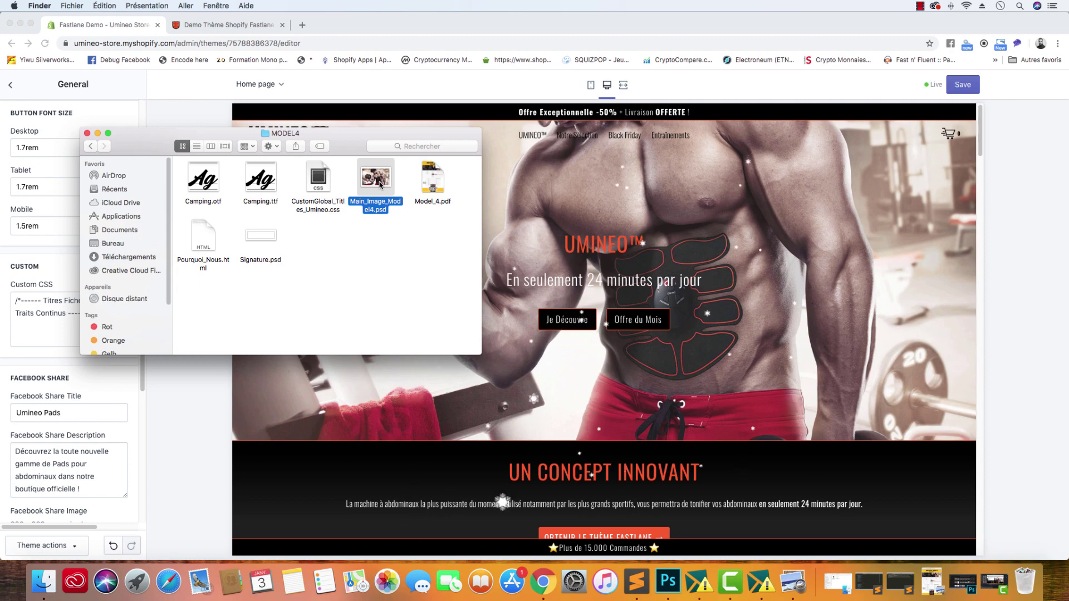
double_click(380, 184)
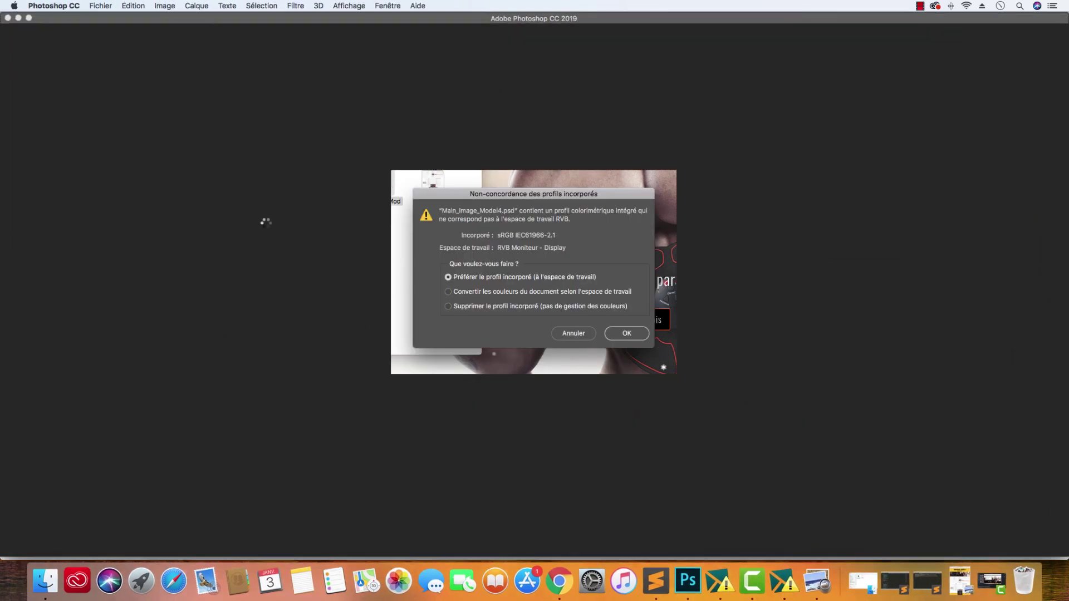
key(Return)
- Check the main image's pixel dimensions, look at the live store in Chrome, and close Photoshop's Image Size dialog without changes
click(167, 5)
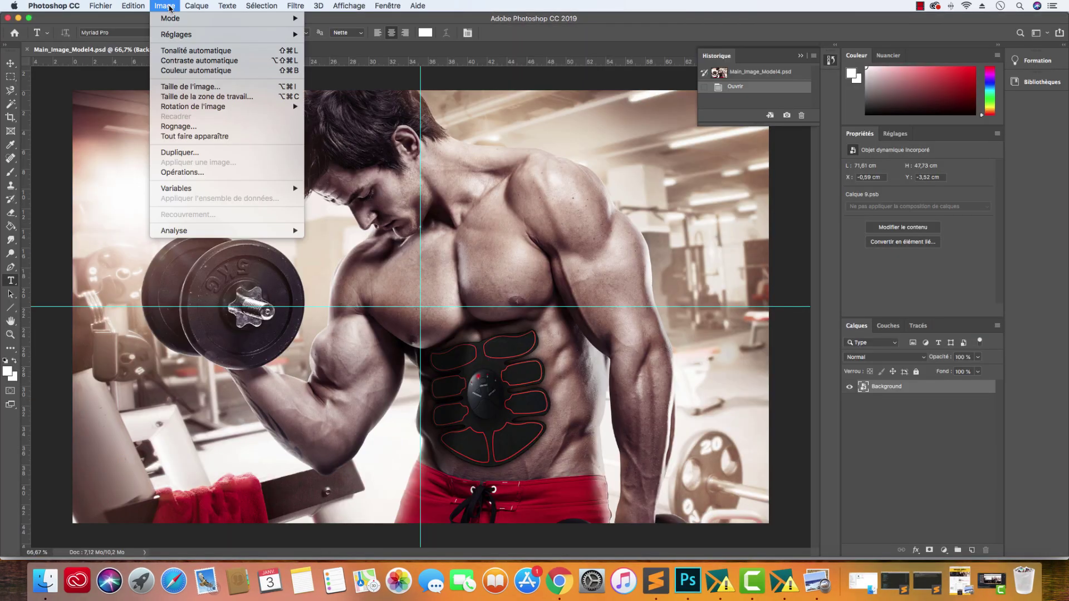
click(205, 86)
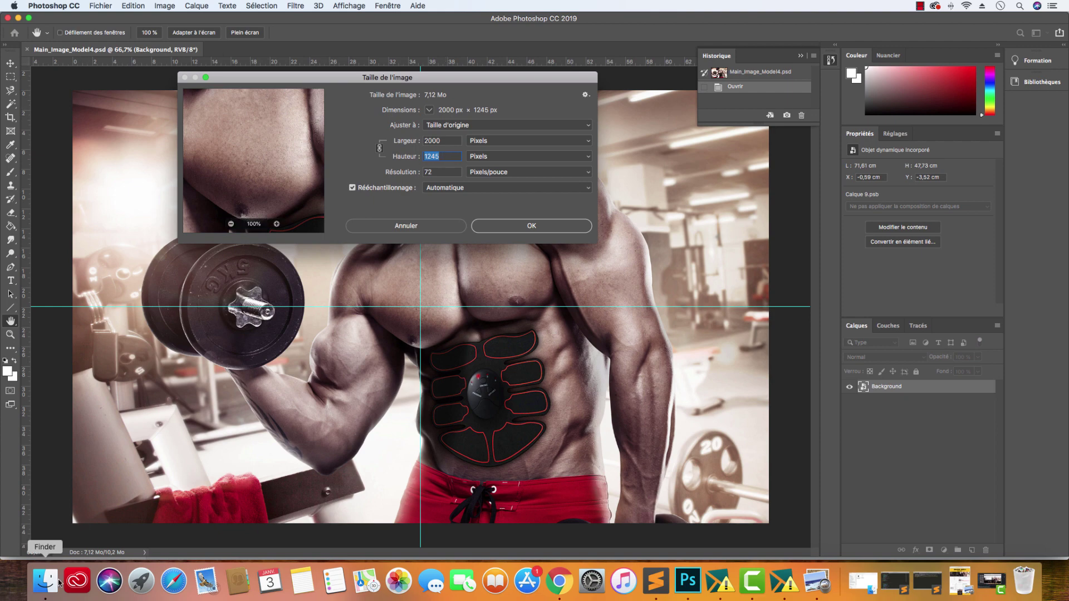
click(559, 581)
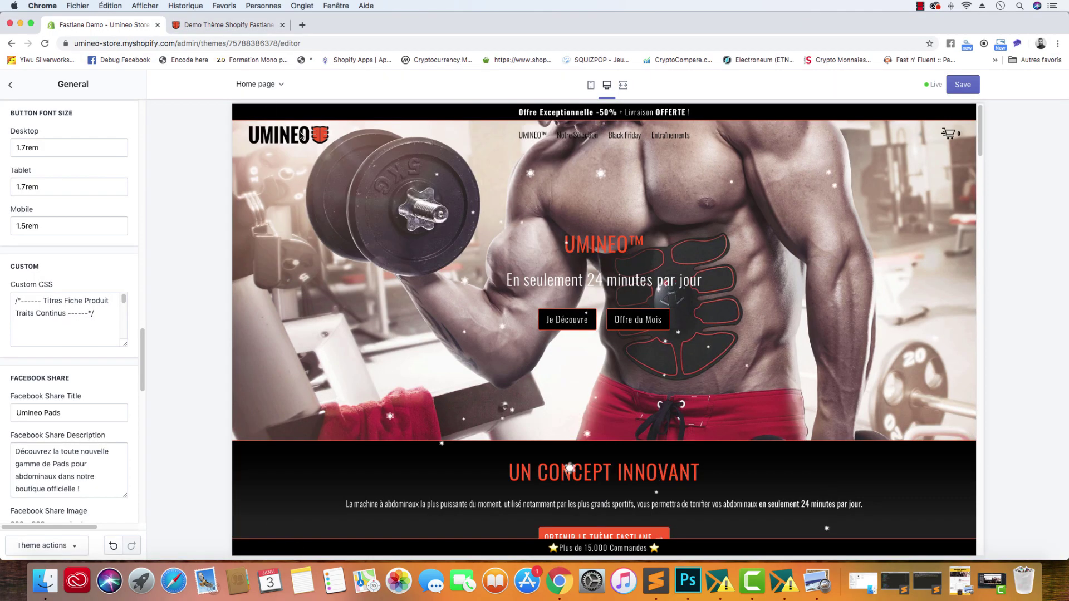
key(ctrl+Tab)
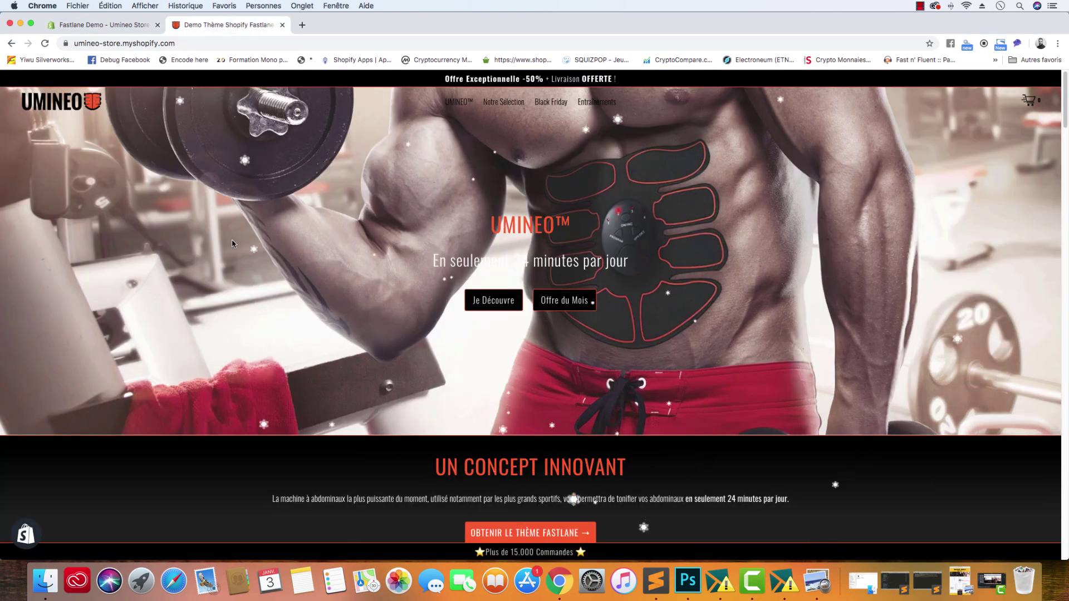
click(687, 588)
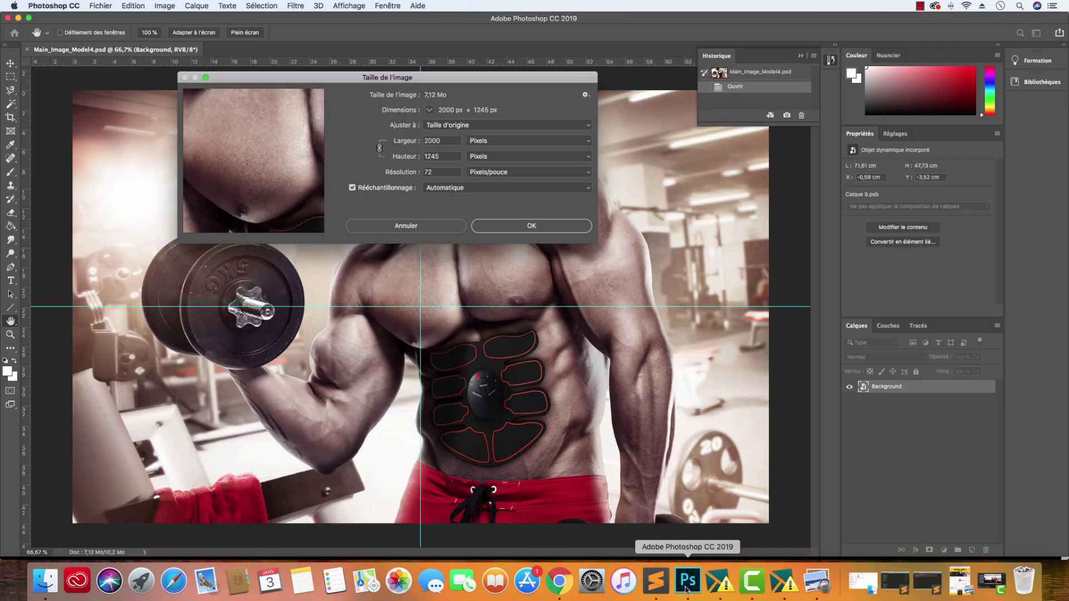
key(Escape)
key(t)
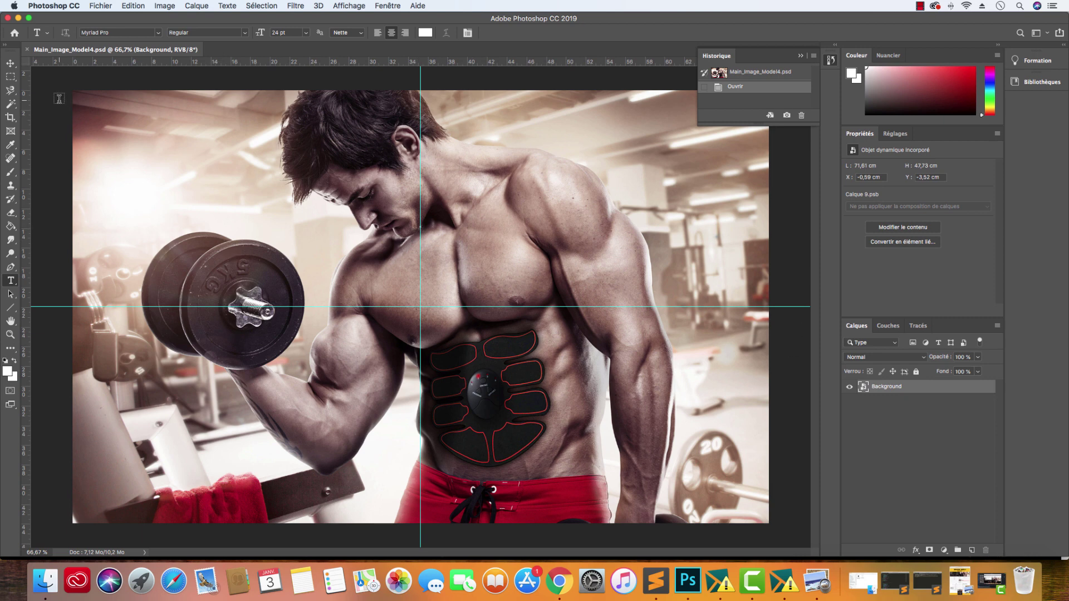
- Display the image's width and height again in Image Size and cancel without resizing
click(101, 6)
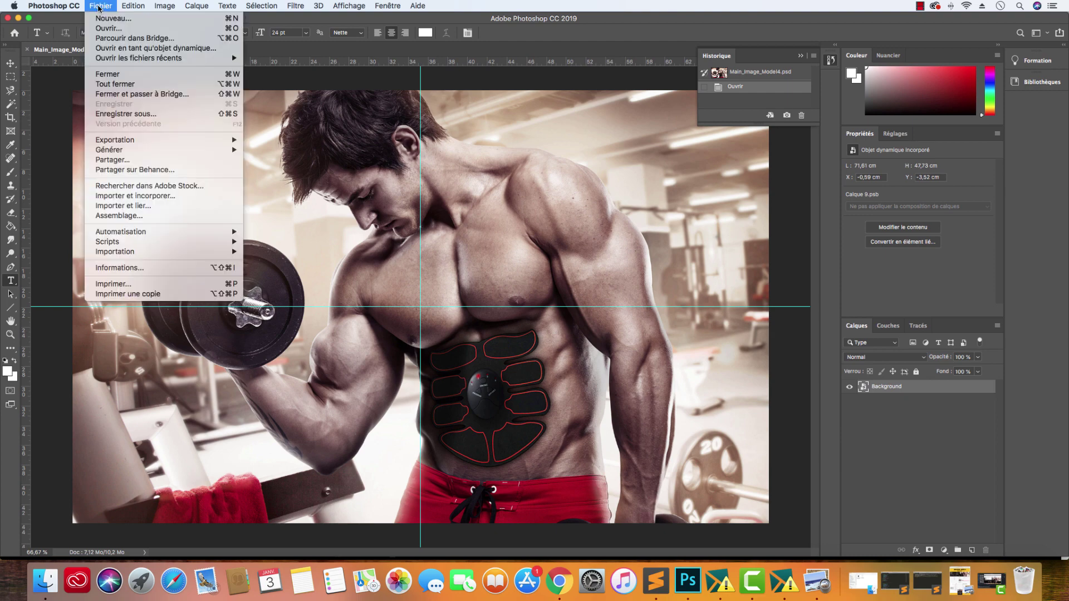
mouse_move(174, 10)
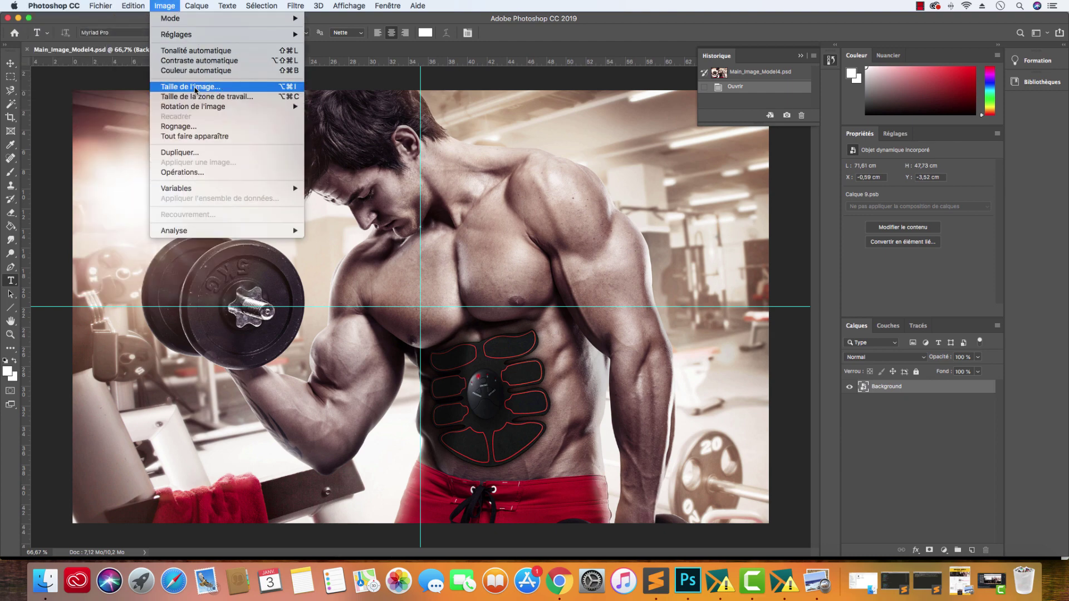
click(196, 87)
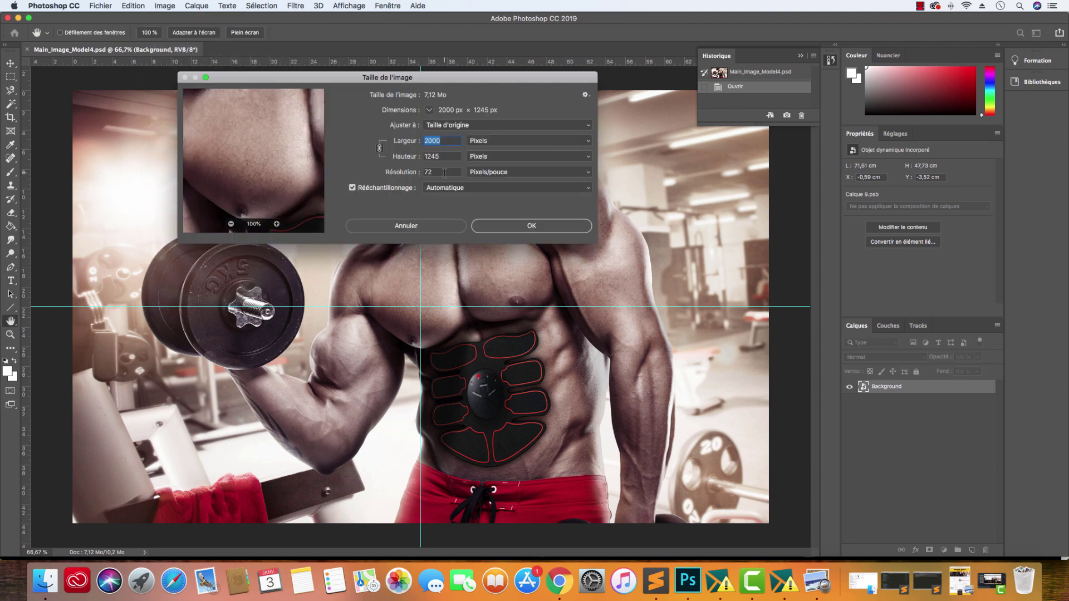
click(422, 225)
key(t)
- Open Pourquoi_Nous.html from the MODEL4 folder in Sublime Text
click(46, 581)
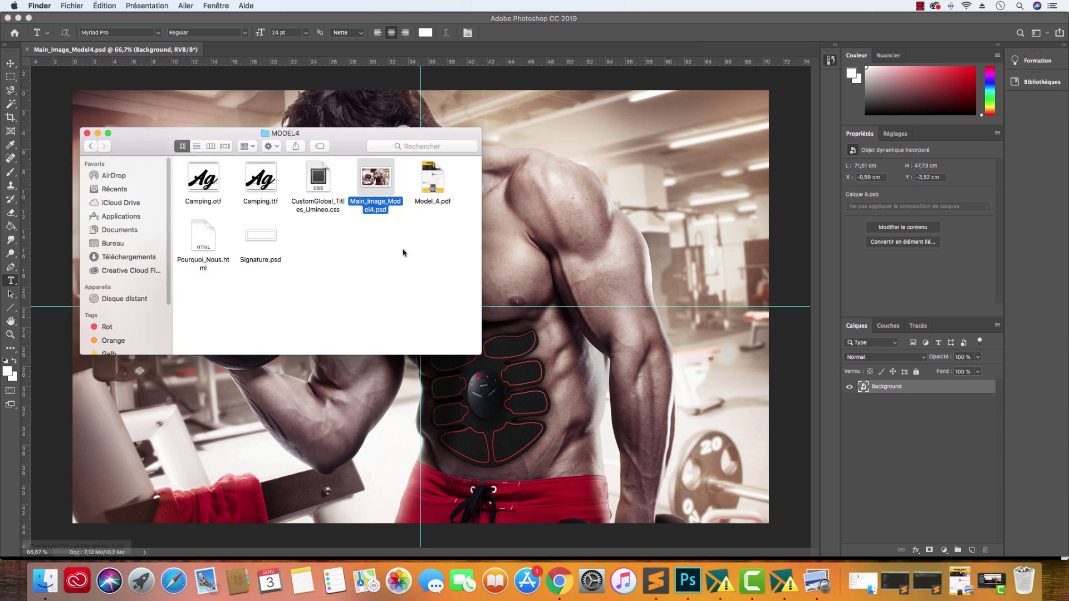
click(427, 190)
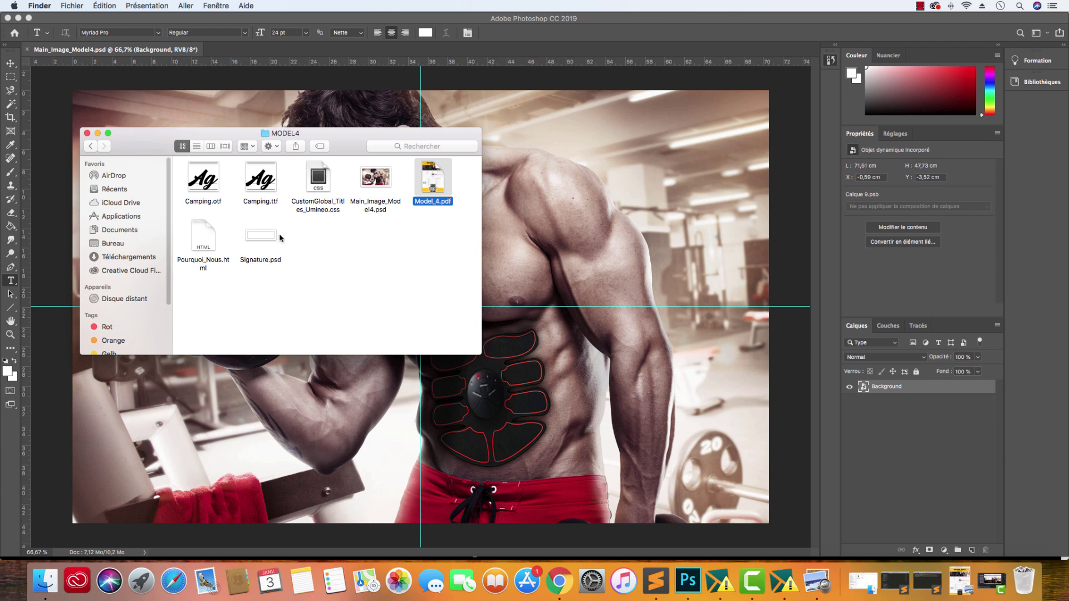
click(204, 241)
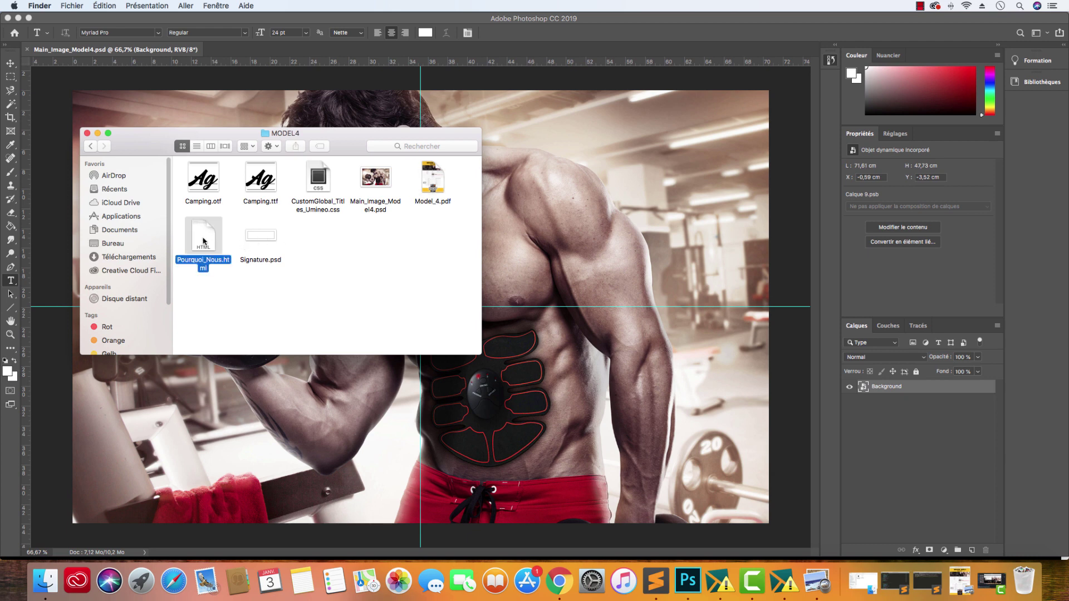
right_click(204, 241)
mouse_move(258, 255)
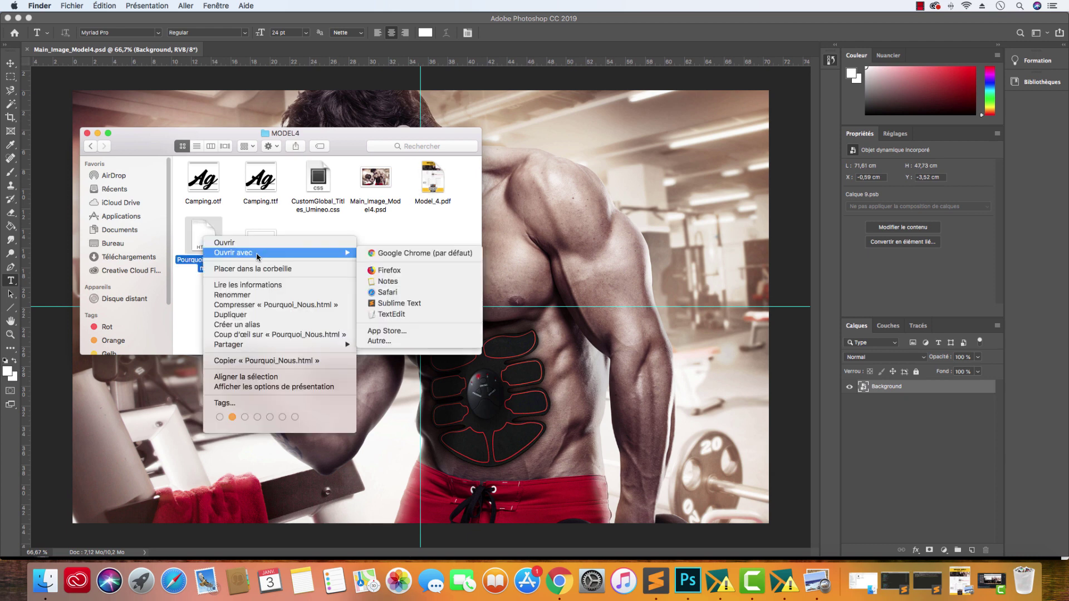
click(396, 303)
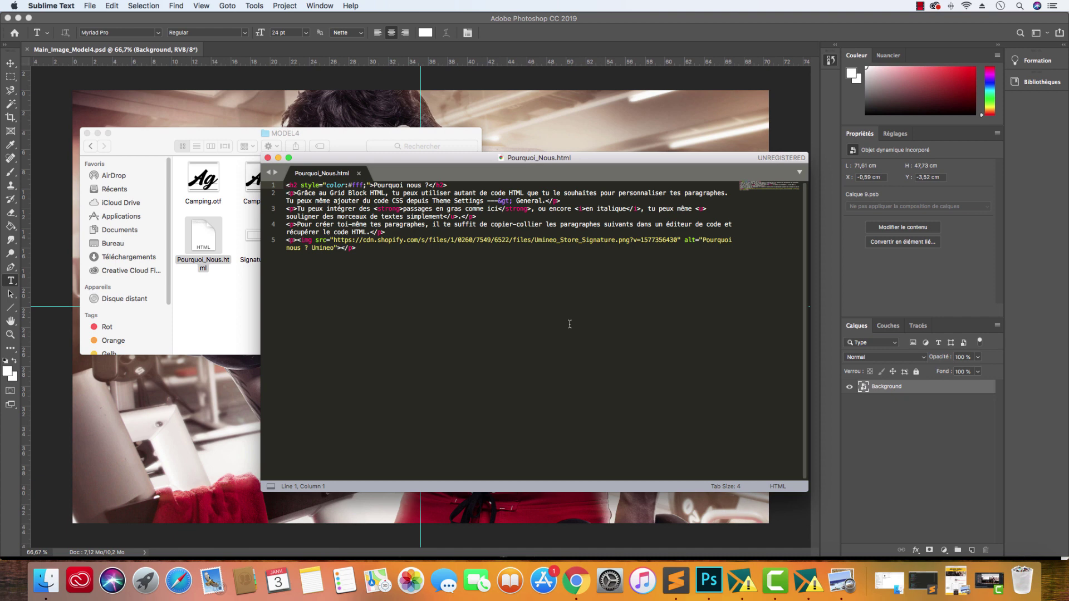
- Examine the signature image paragraph at the end of Pourquoi_Nous.html by highlighting its code
drag(300, 240, 342, 254)
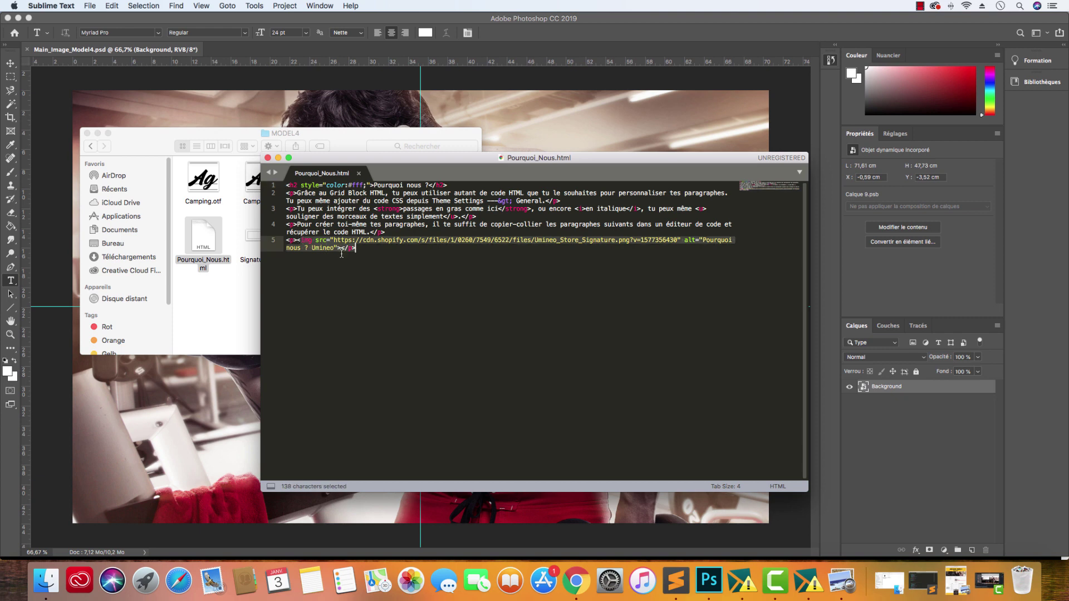
click(364, 259)
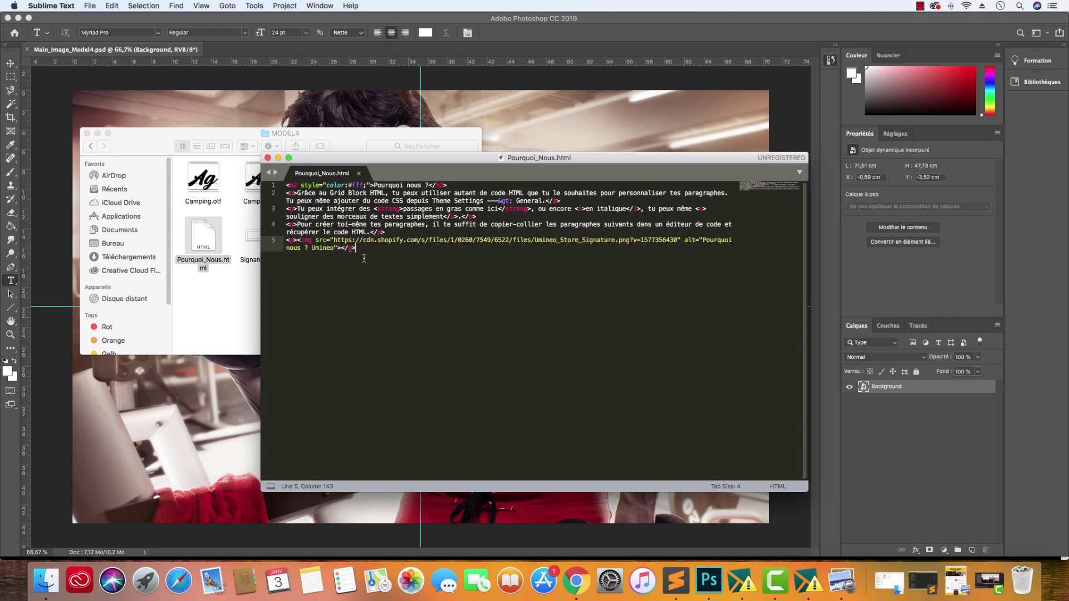
drag(366, 251, 266, 240)
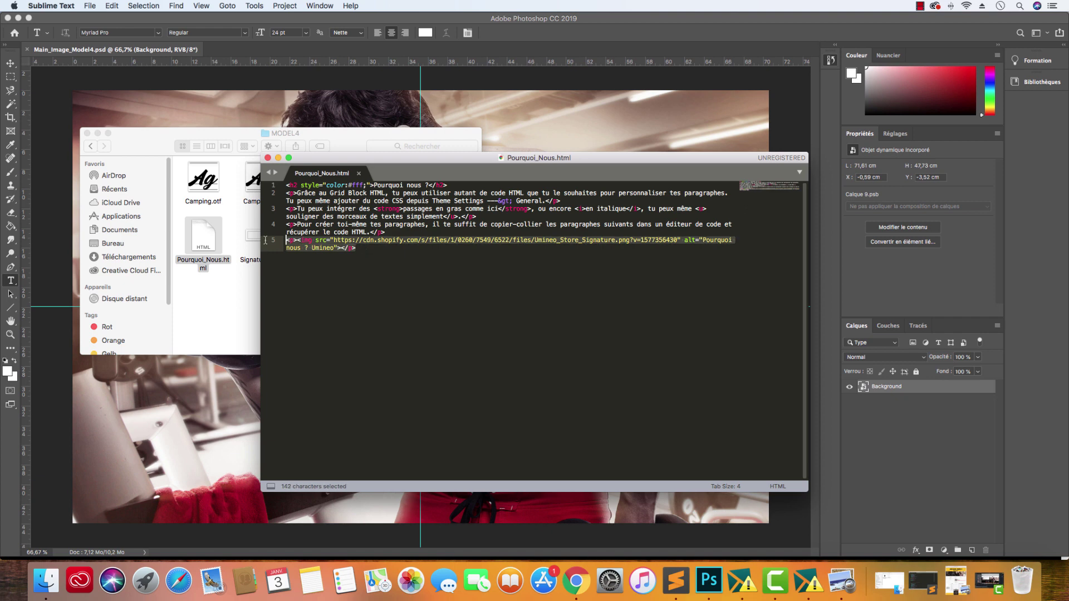
click(358, 257)
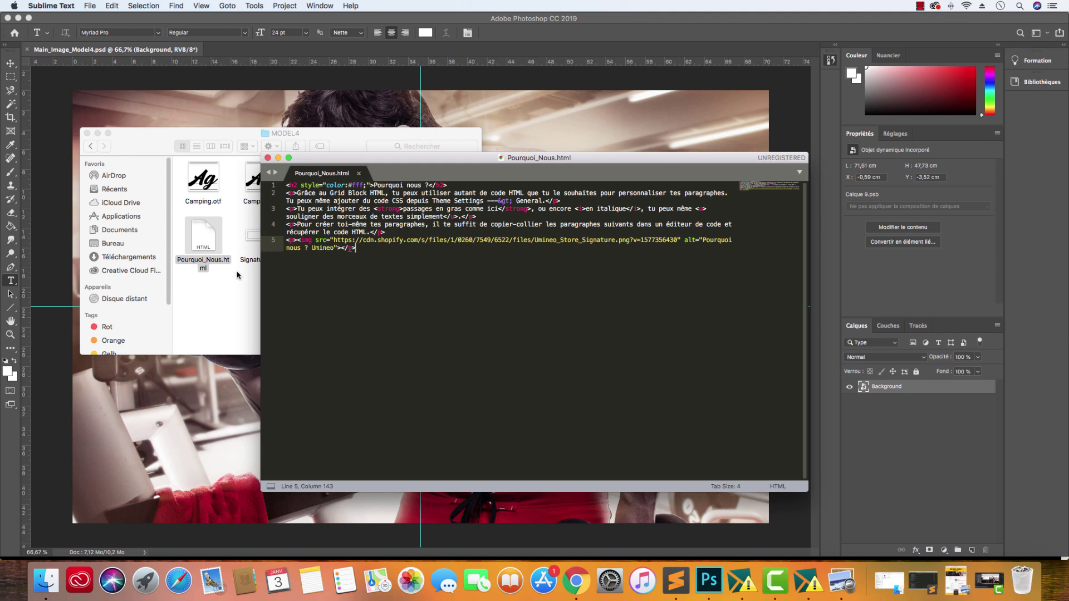
- Open Signature.psd from the MODEL4 folder in Photoshop without resolving the missing Blacksword font
click(242, 292)
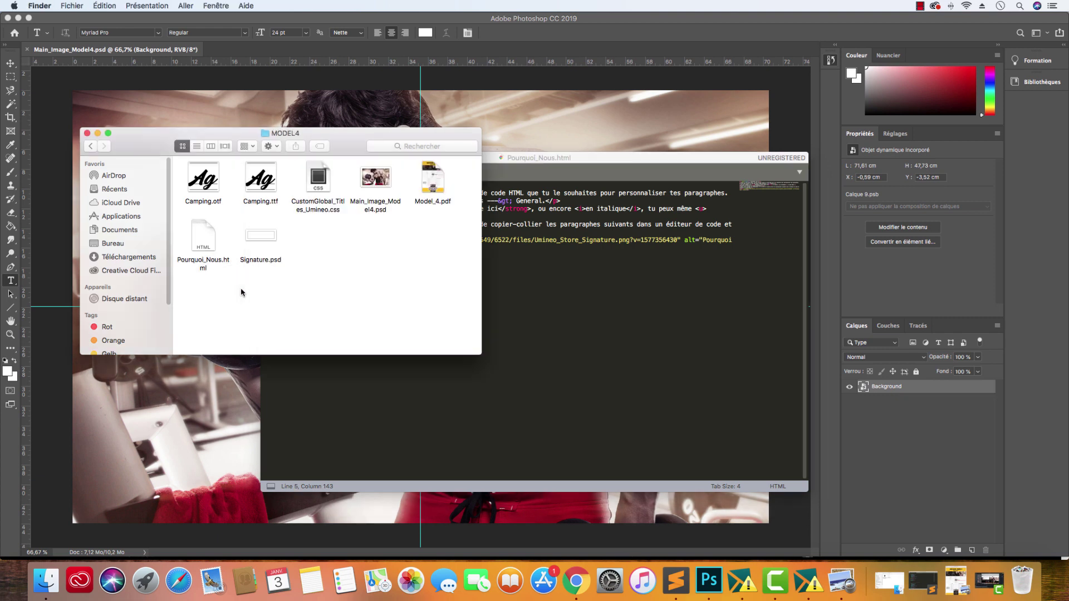
double_click(261, 237)
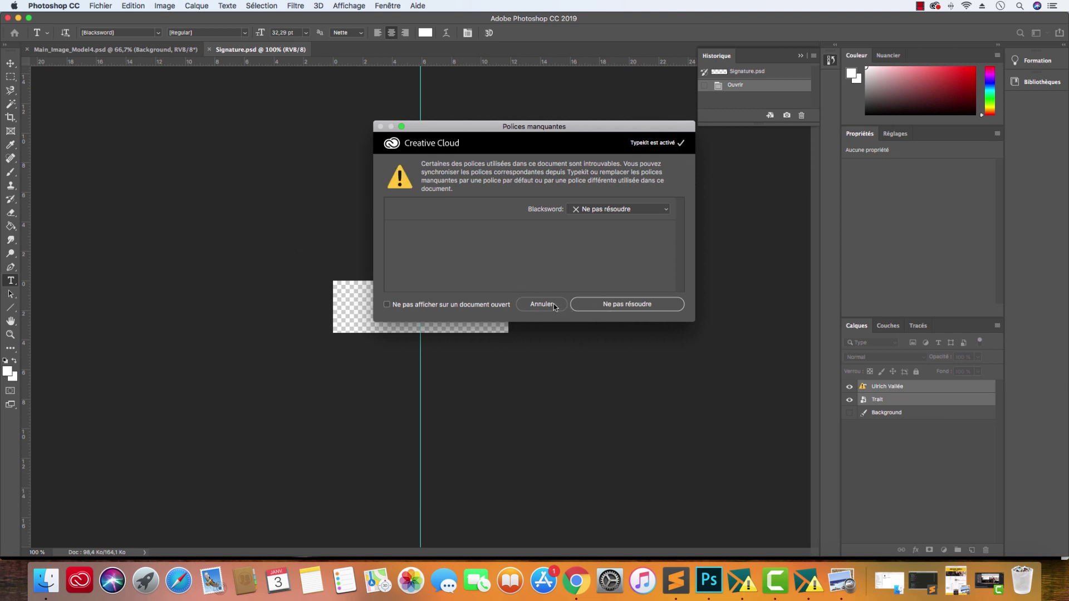
click(625, 305)
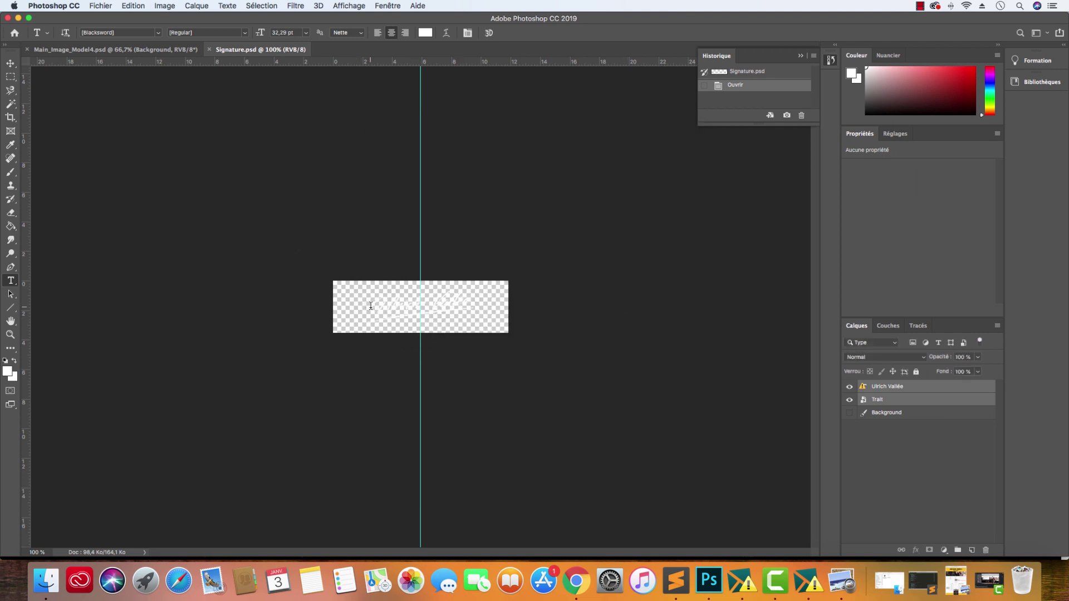
- Decline font substitution for the signature text and make the Background layer visible
drag(376, 306, 463, 311)
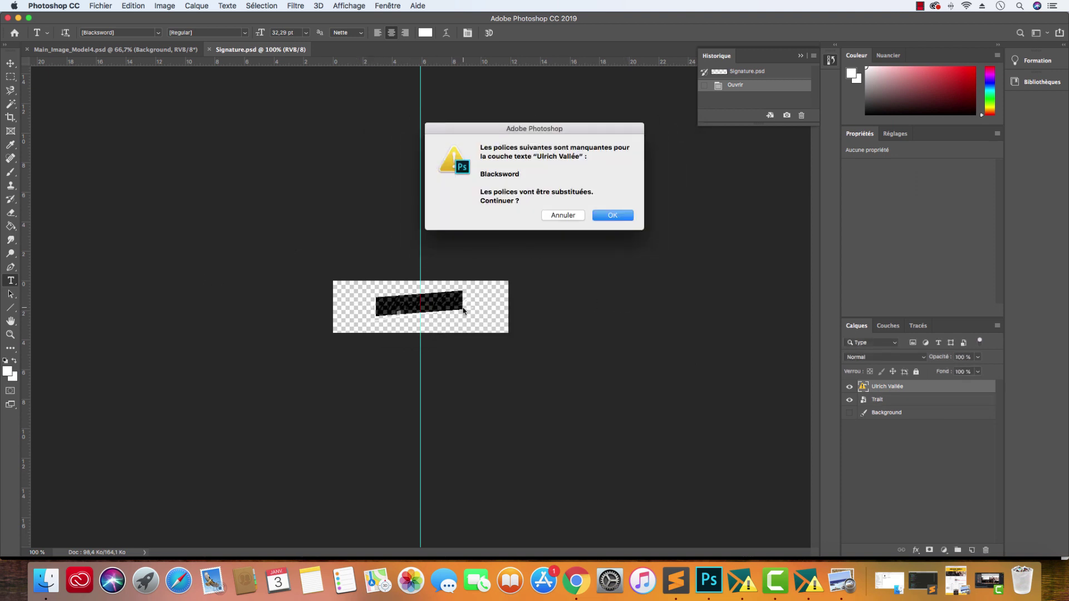
click(563, 215)
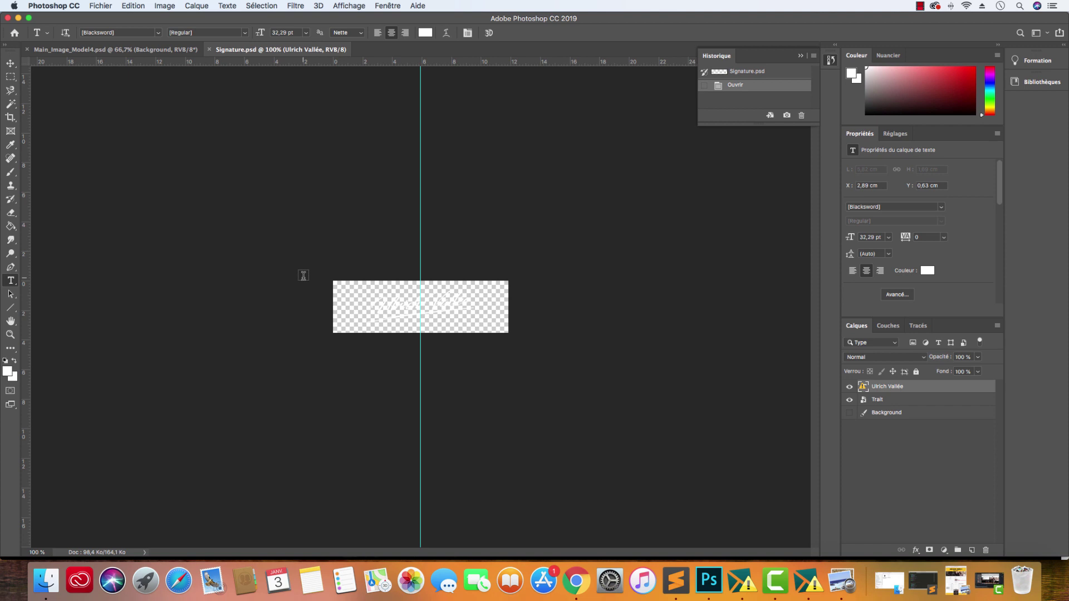
click(849, 415)
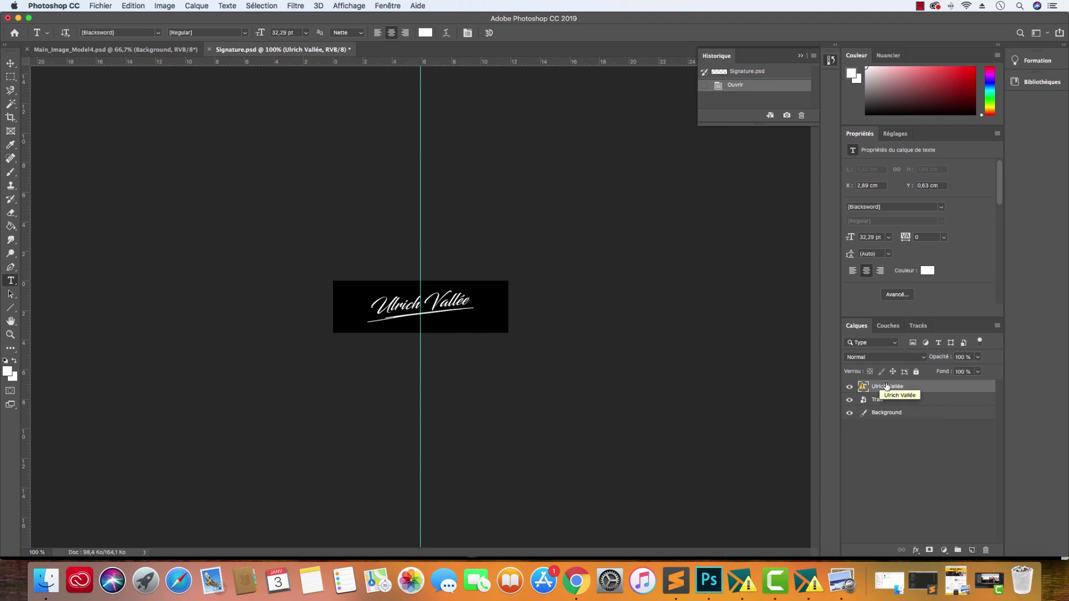
- Put the signature text into editing, accepting substitution of the missing Blacksword font
double_click(377, 305)
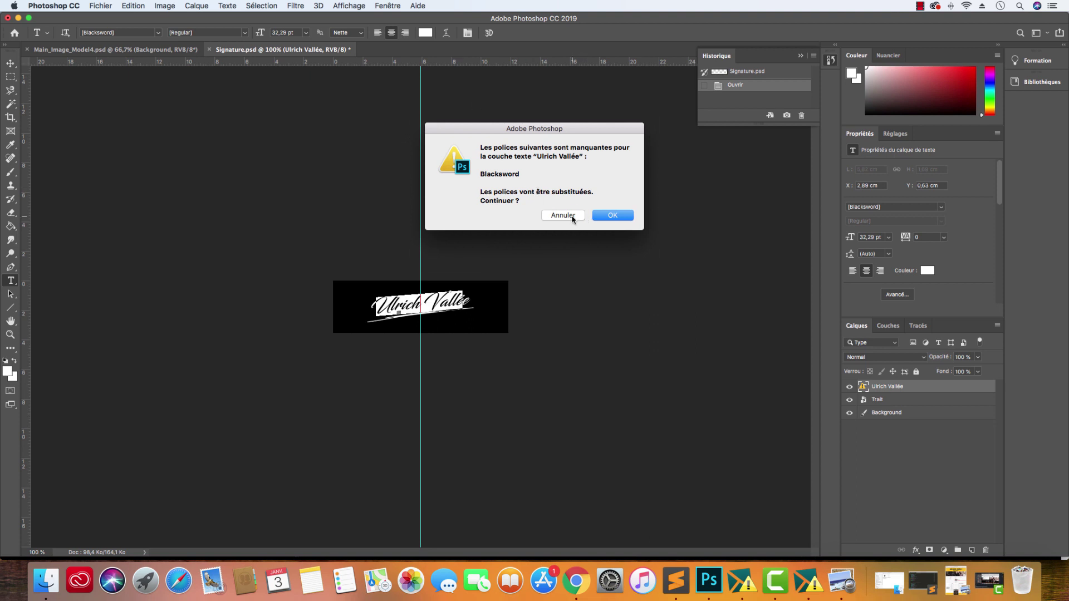
click(563, 215)
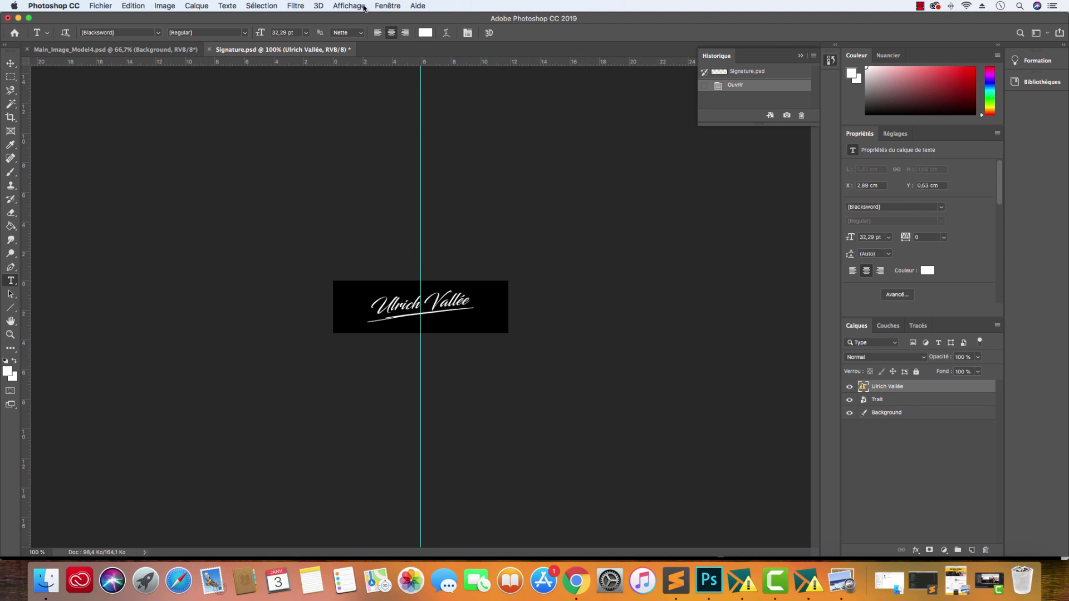
click(410, 300)
key(Escape)
click(438, 306)
click(613, 215)
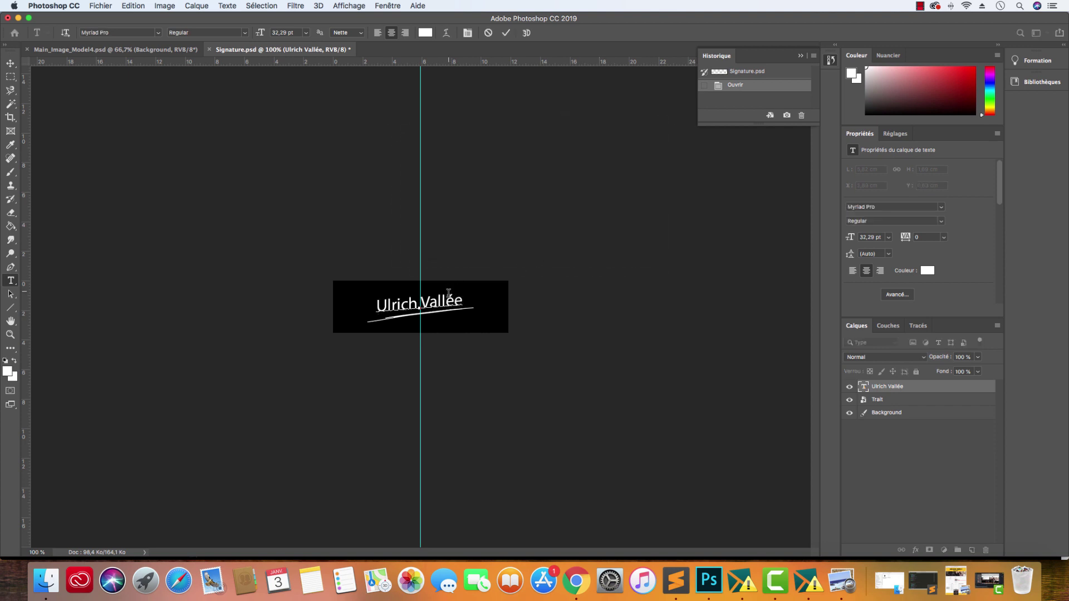
- Preview red ff0000 as the signature's text colour and cancel the colour change
click(426, 33)
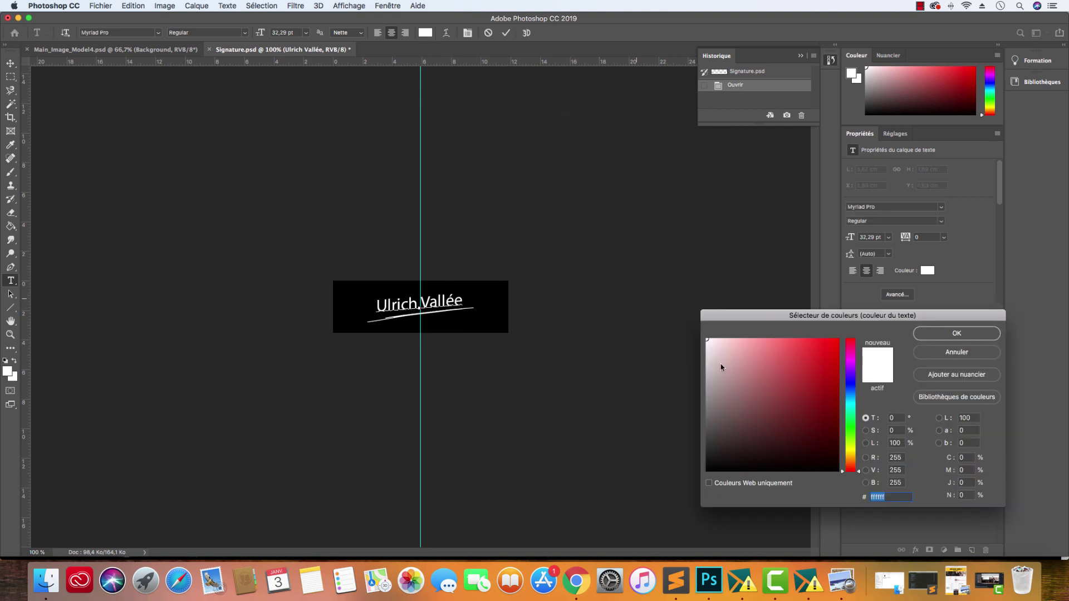
drag(722, 367, 839, 331)
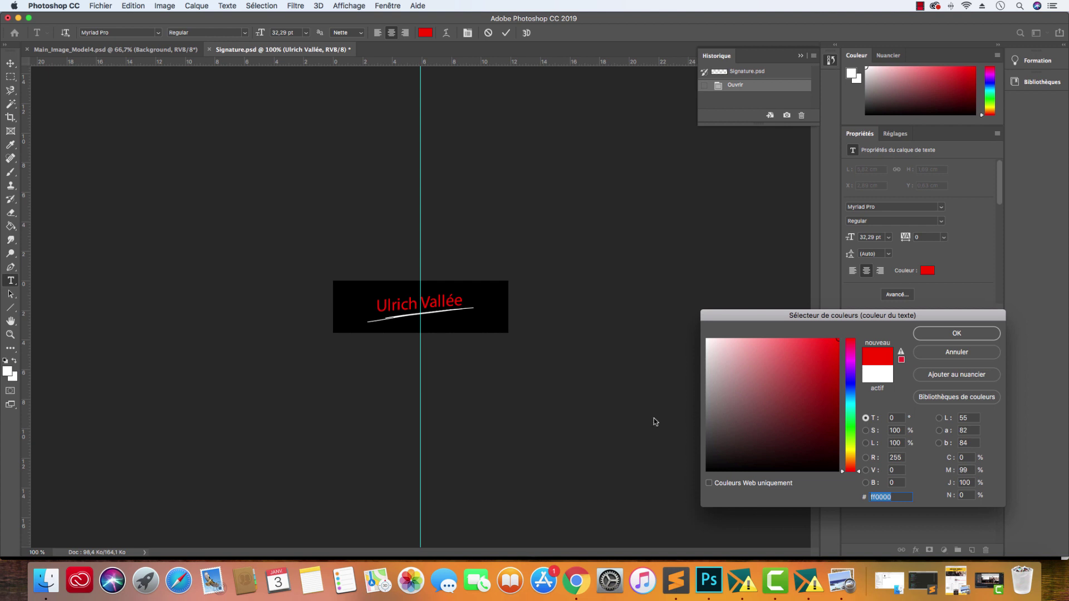
click(926, 355)
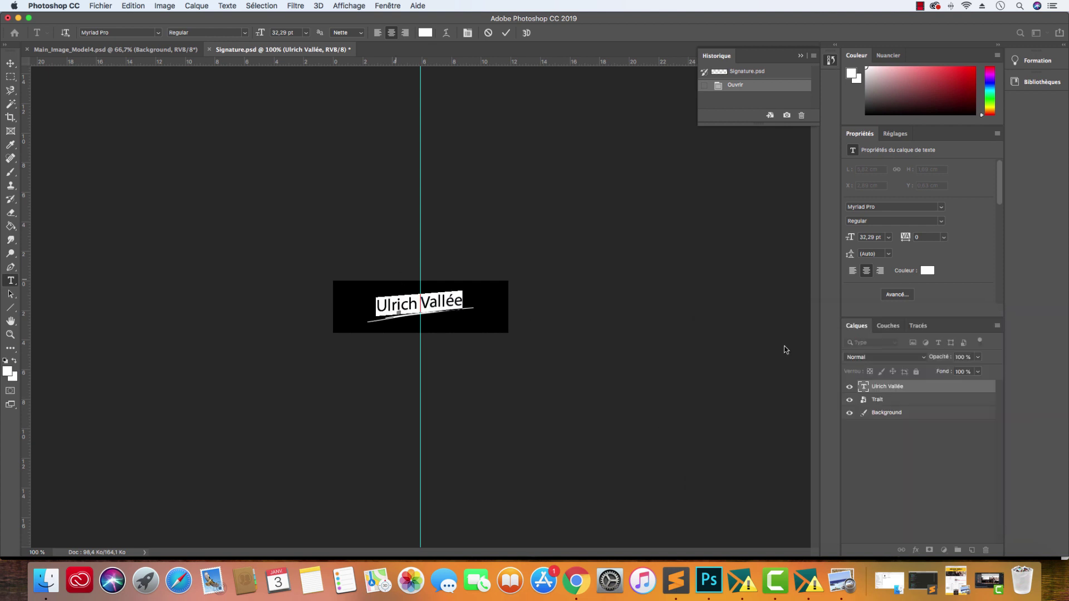
- Preview an orange-red Color Overlay on the Trait layer and cancel the layer style
click(958, 403)
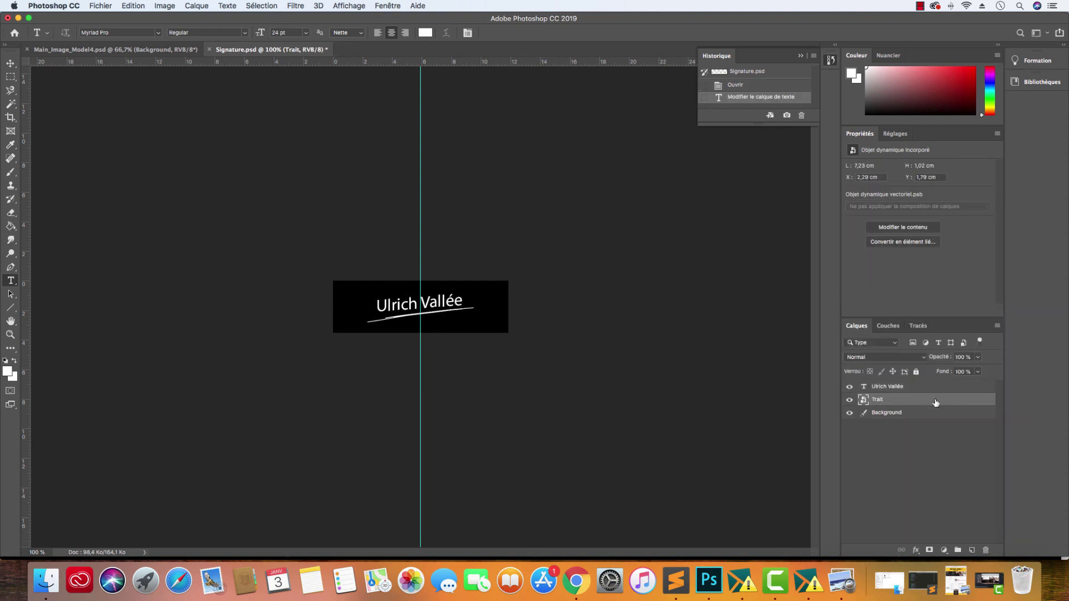
double_click(935, 402)
click(666, 271)
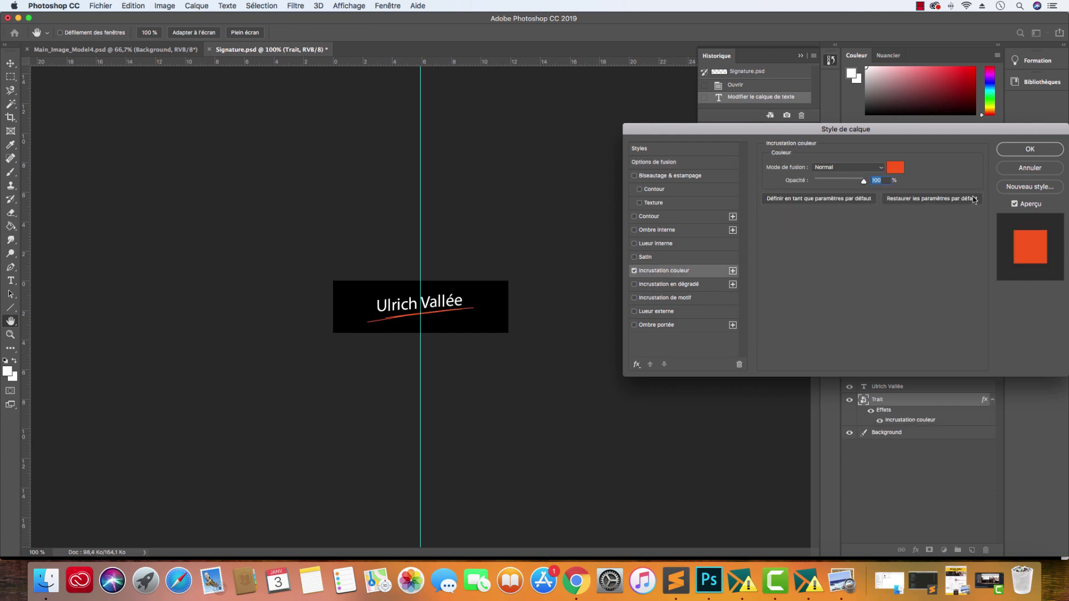
click(1002, 169)
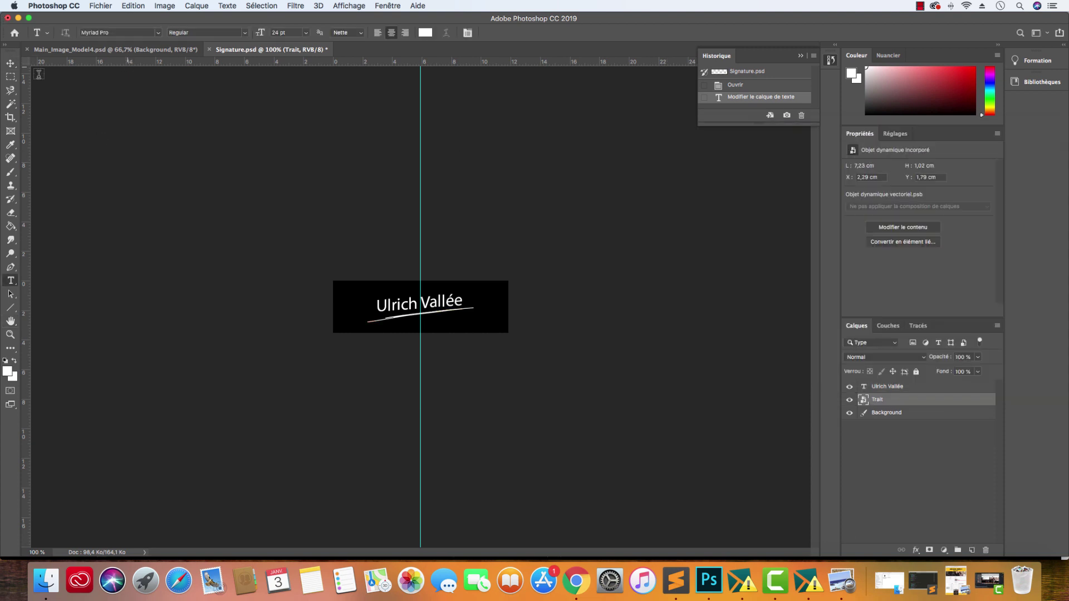
- Open Model_4.pdf from the MODEL4 folder in an enlarged window and review its background image and padding settings
click(47, 581)
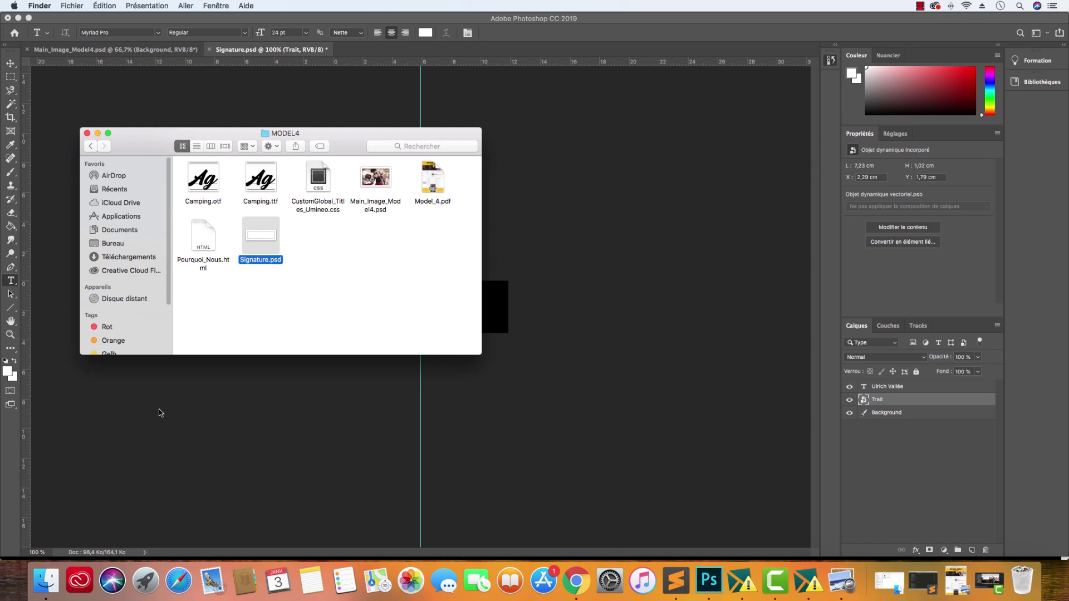
double_click(436, 177)
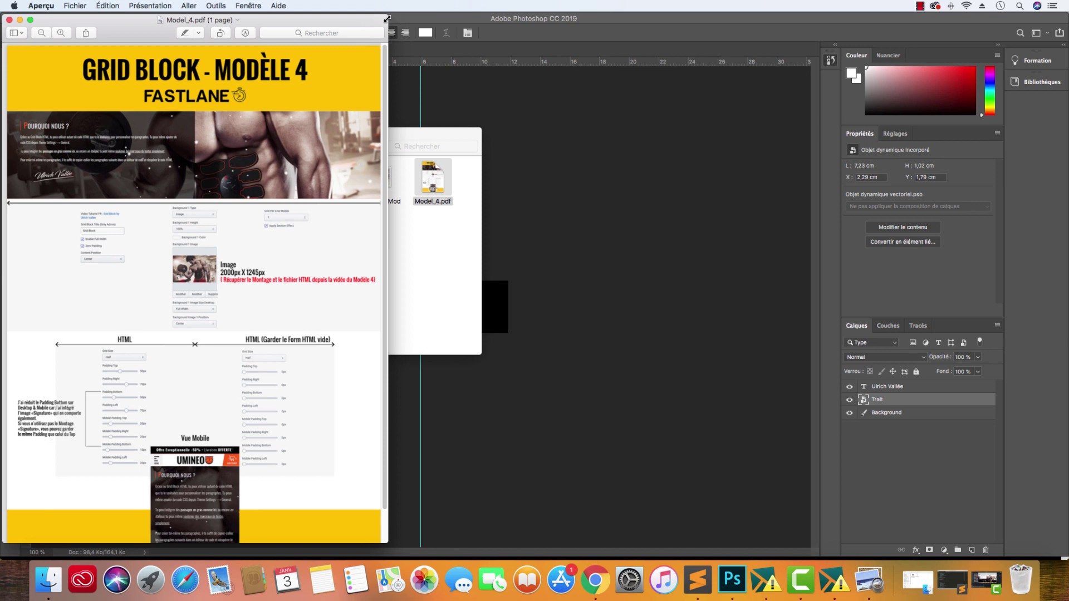
drag(387, 19, 886, 18)
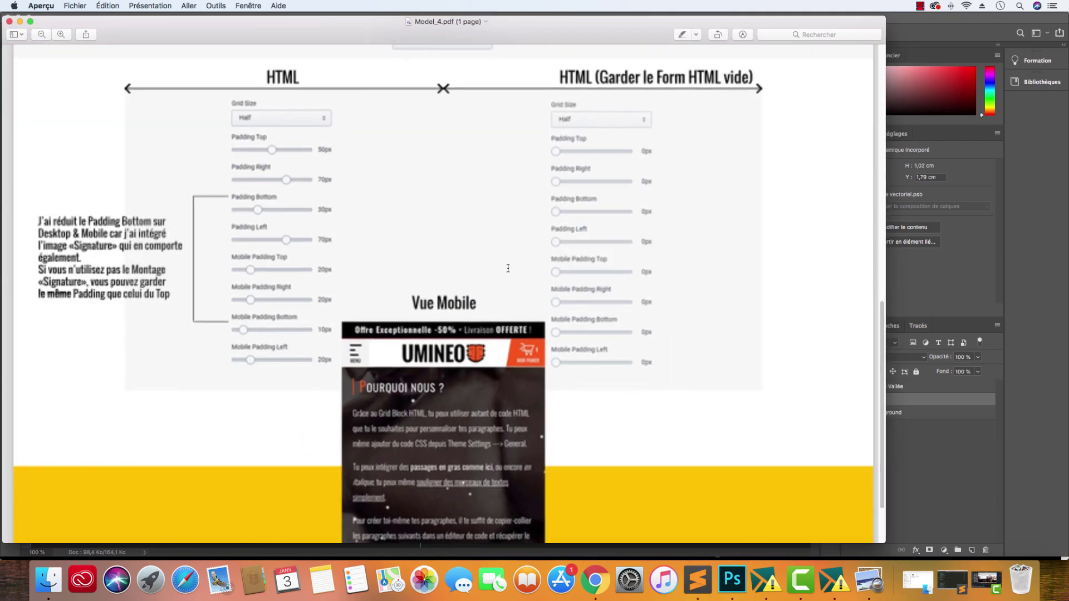
scroll(344, 274, down, 2)
scroll(284, 270, up, 3)
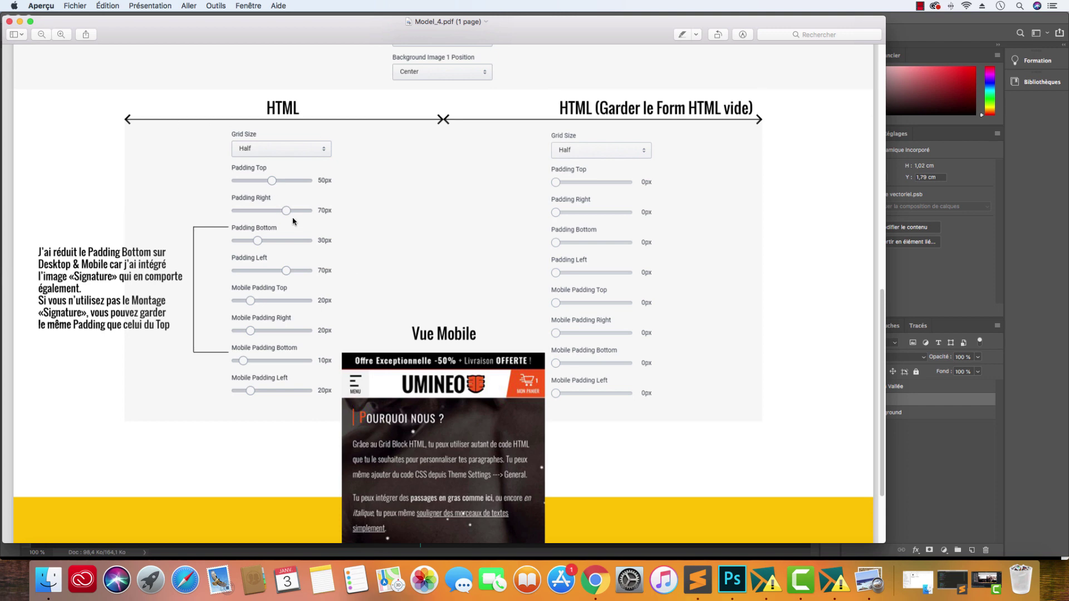
scroll(313, 211, up, 4)
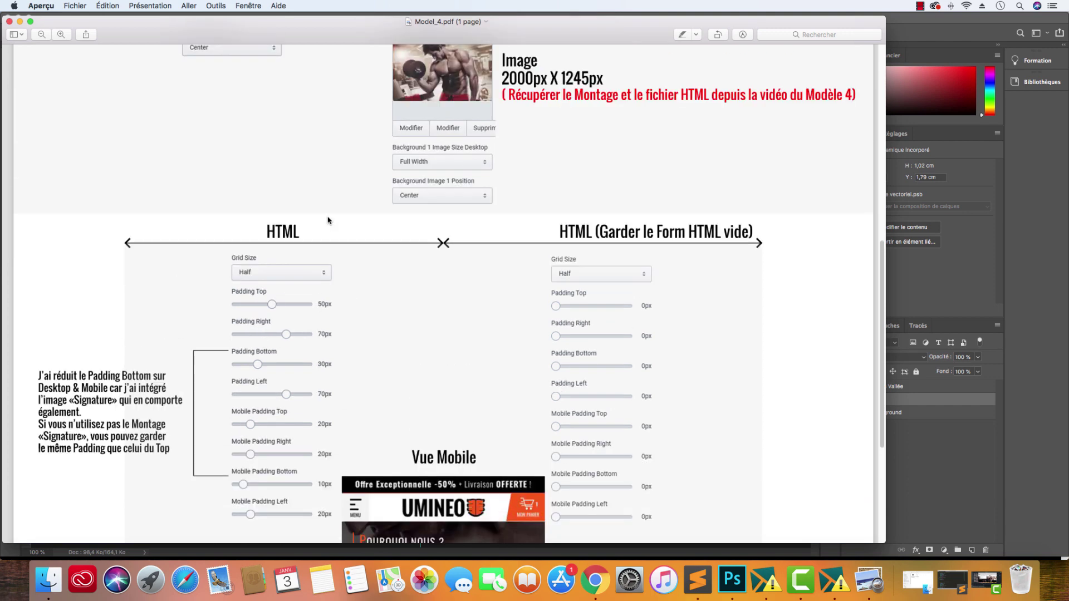
scroll(328, 220, up, 2)
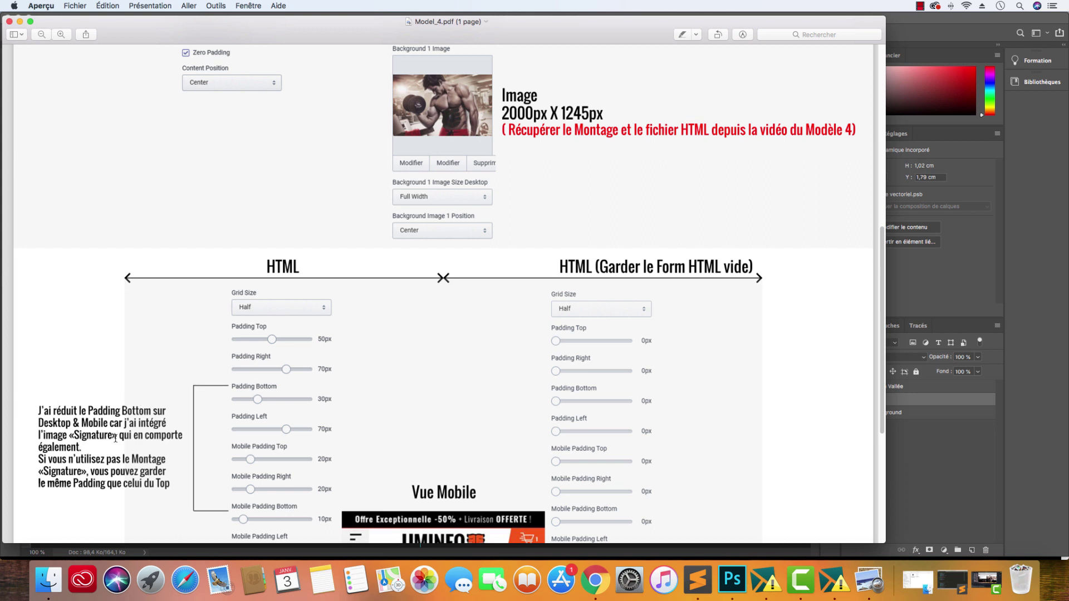
- Minimise Model_4.pdf and switch to the live Umineo store in Chrome
click(20, 22)
click(557, 182)
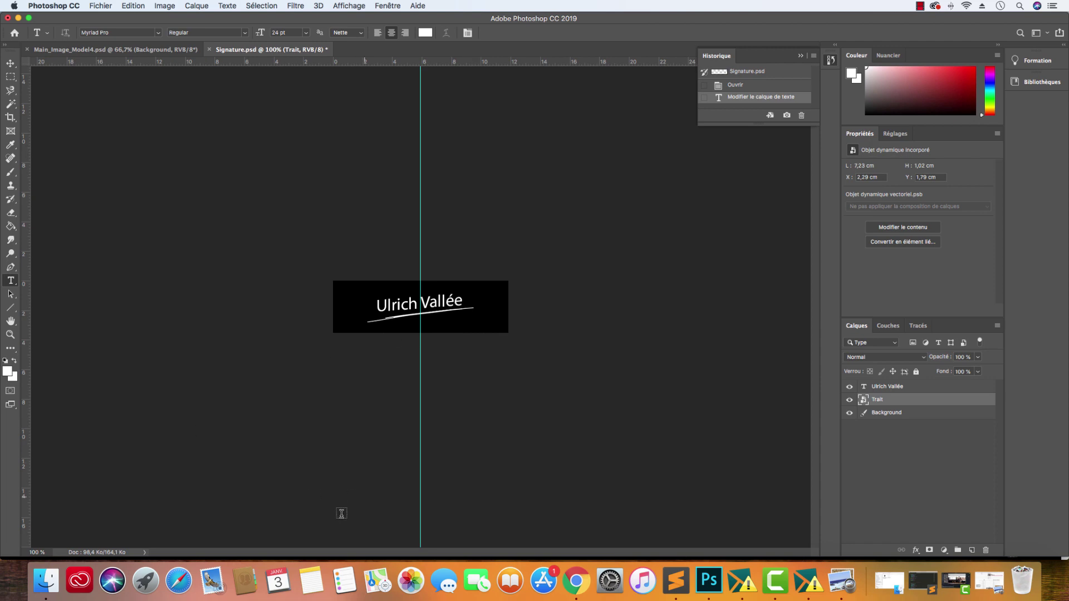
click(576, 581)
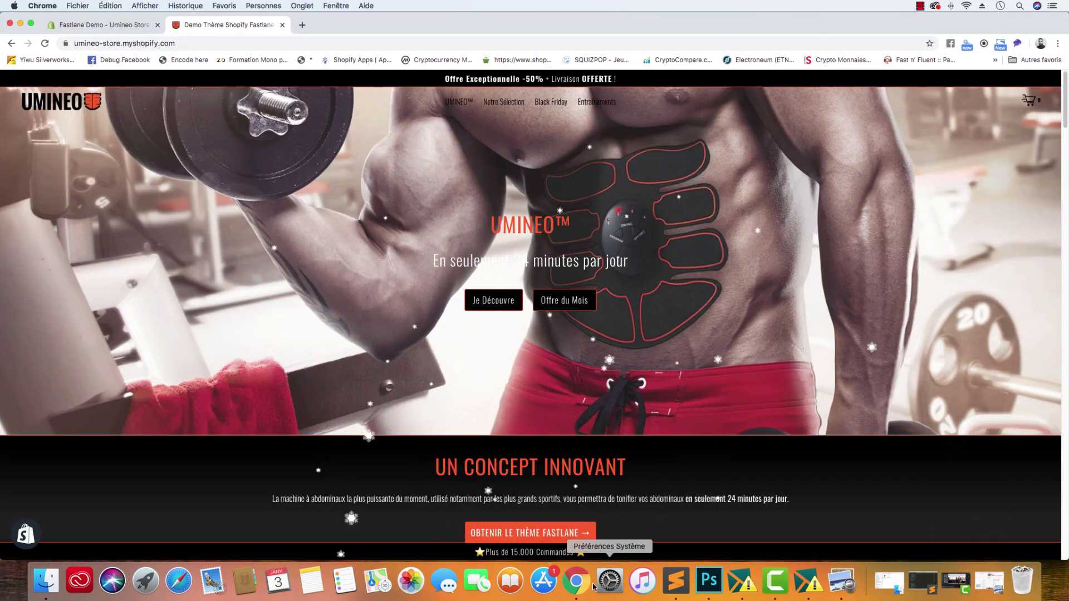
- Bring Model_4.pdf back up from the MODEL4 folder and examine the HTML padding values and mobile view
click(48, 581)
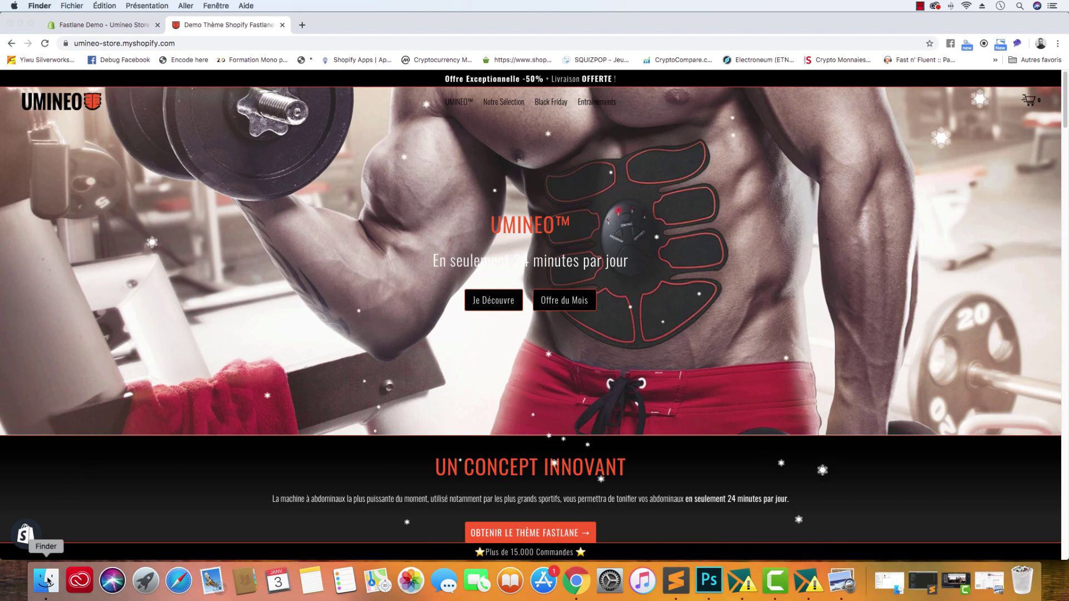
double_click(433, 179)
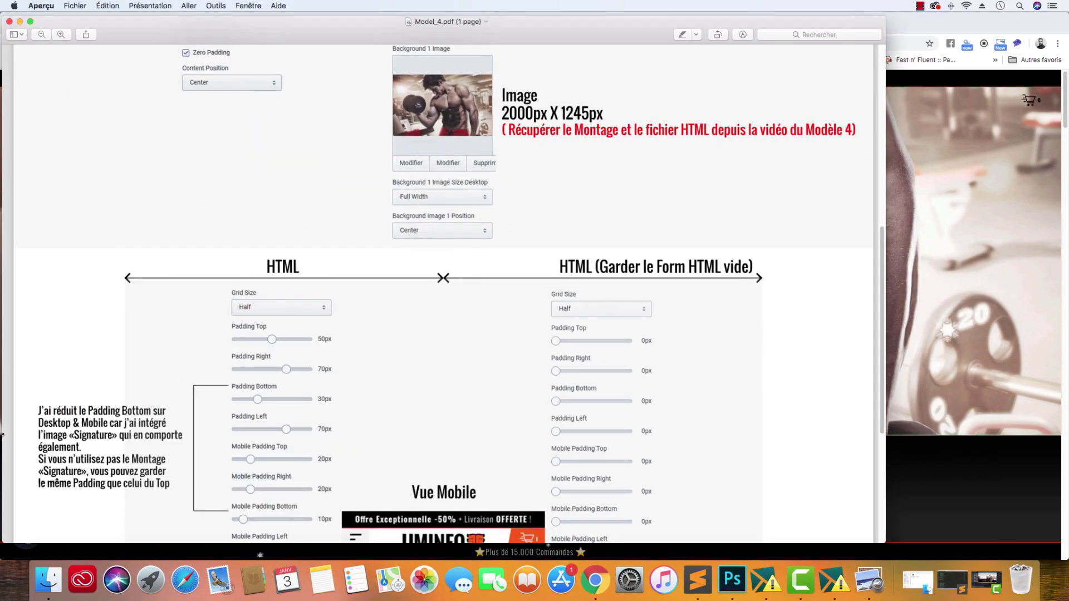
scroll(460, 376, down, 10)
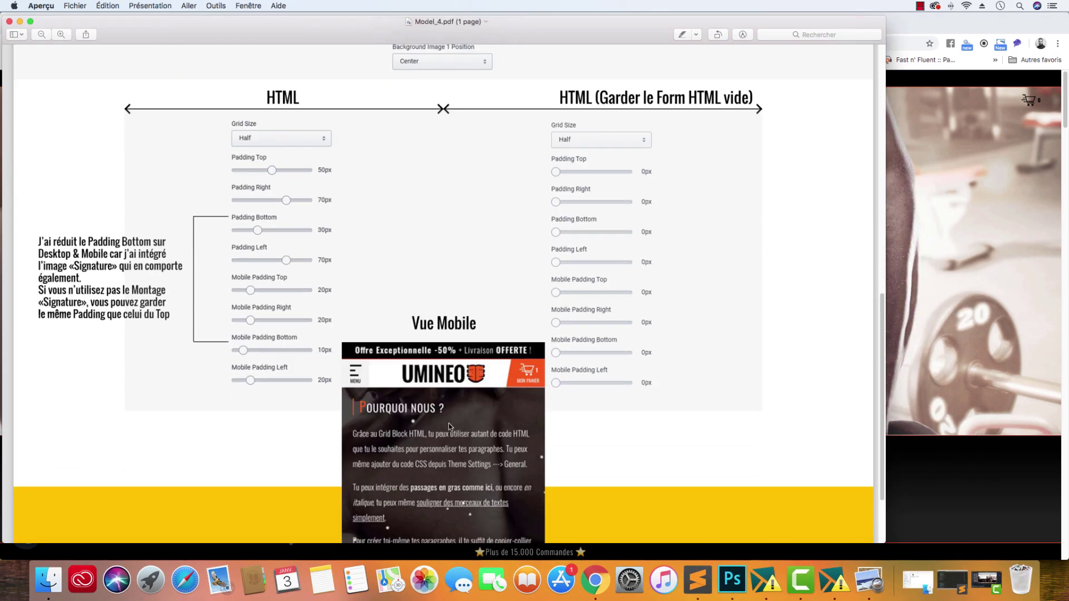
- Review the finished block and its general and background settings at the start of Model_4.pdf, and close the document
scroll(460, 377, up, 6)
scroll(460, 377, up, 15)
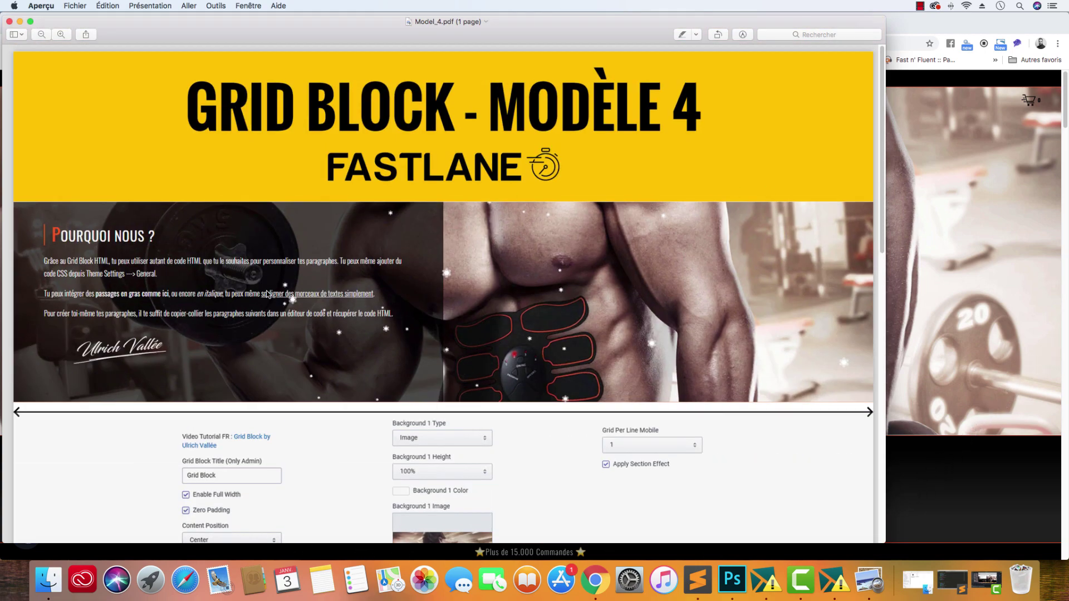
scroll(270, 294, down, 4)
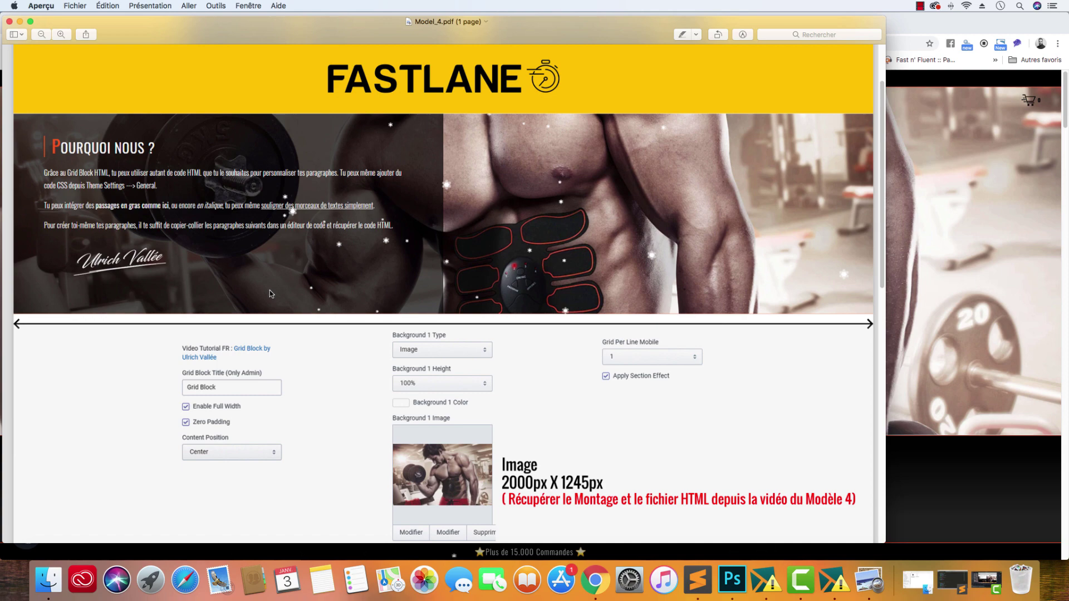
click(10, 24)
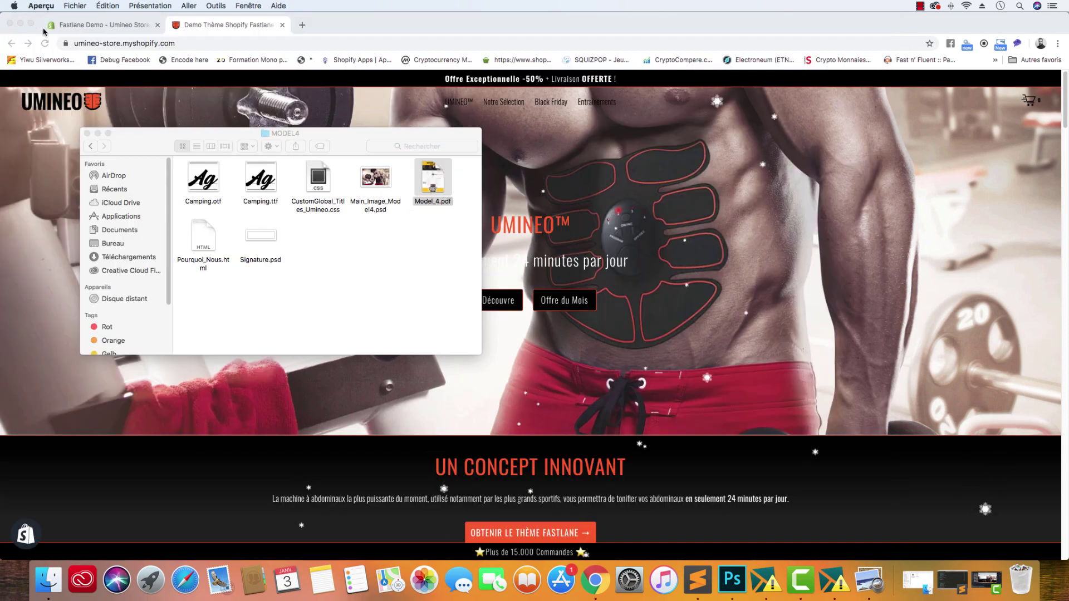
- Switch to the Umineo theme editor in Chrome and add a Grid Block section to the home page
click(90, 25)
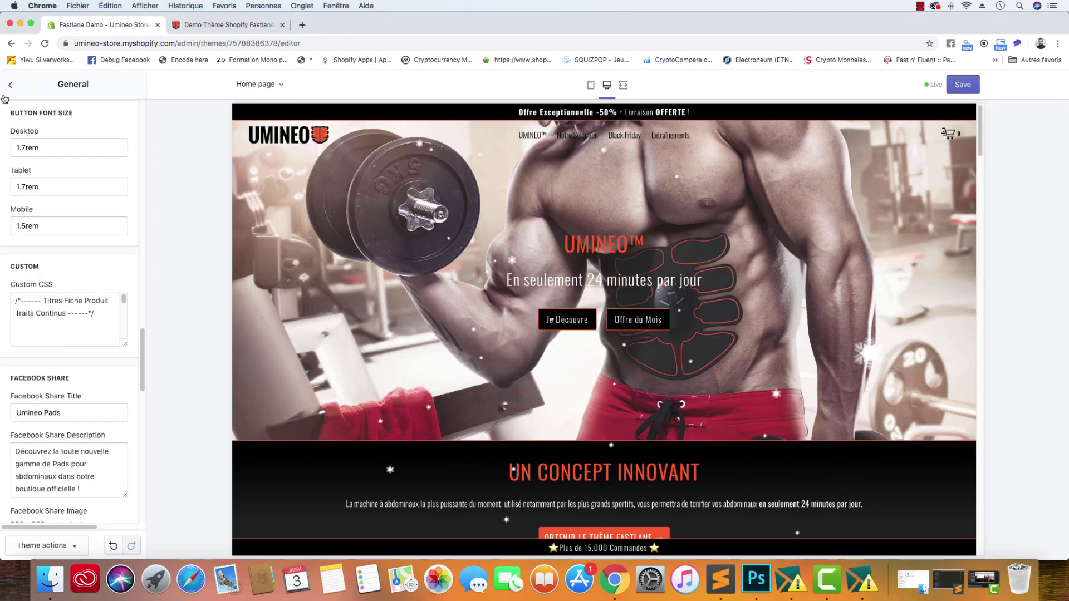
scroll(423, 253, down, 10)
scroll(421, 254, down, 10)
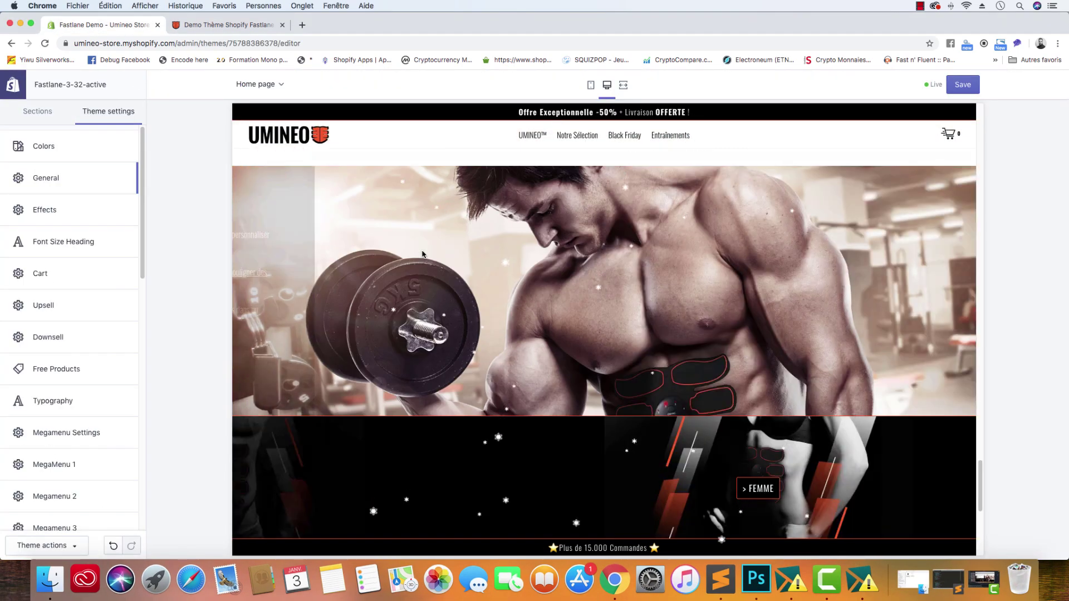
click(40, 116)
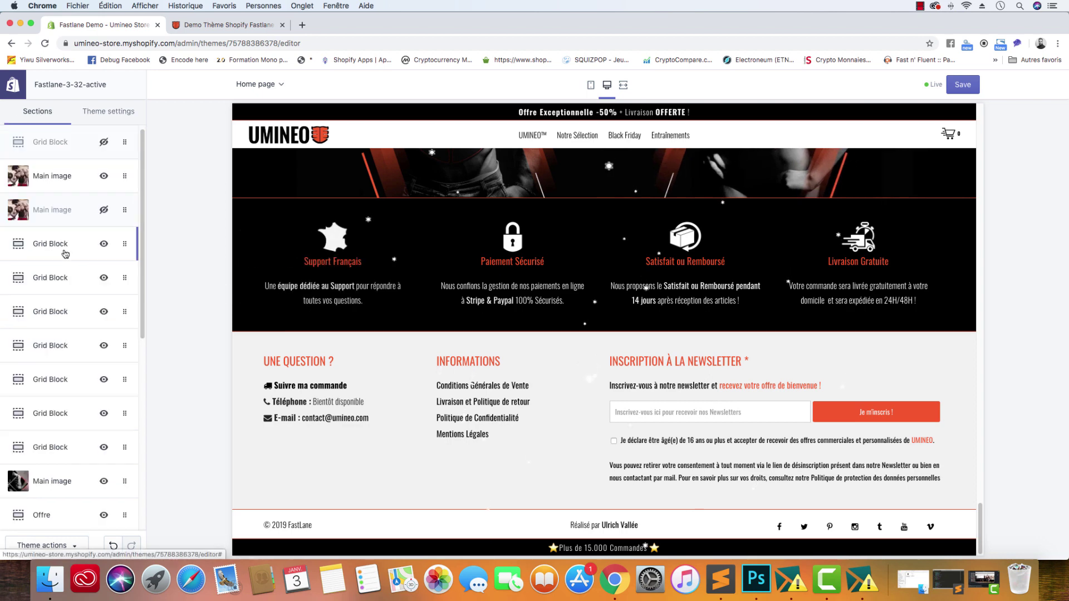
scroll(64, 262, down, 5)
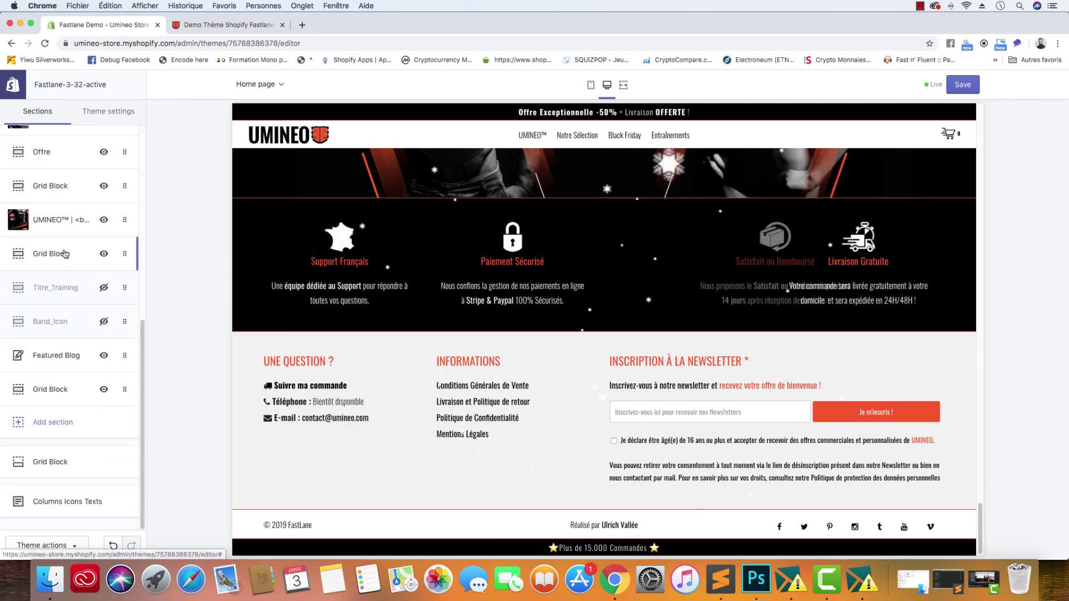
click(65, 424)
scroll(66, 379, down, 10)
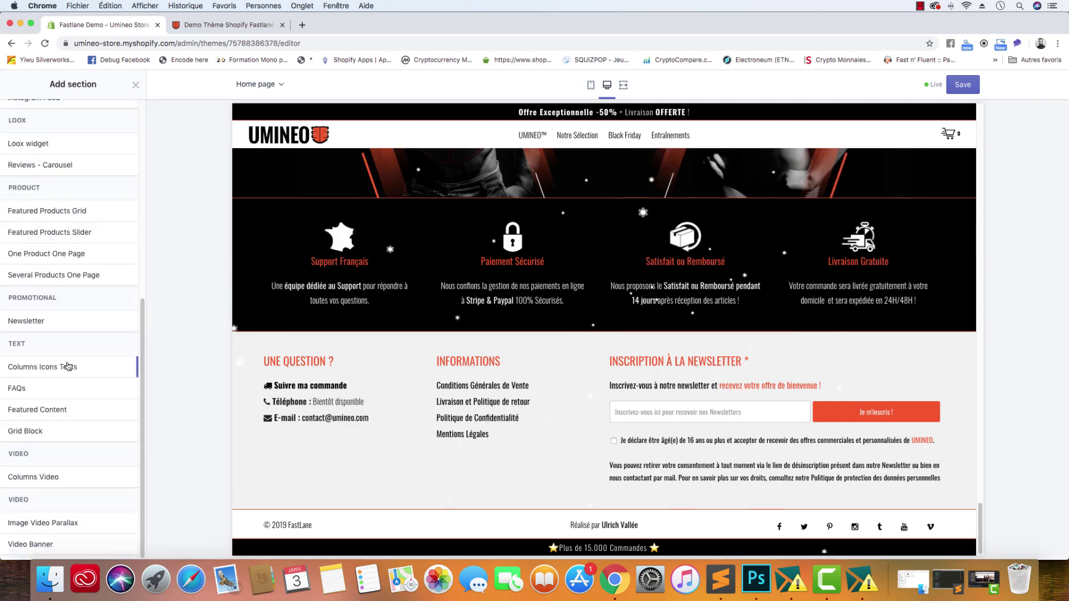
click(39, 434)
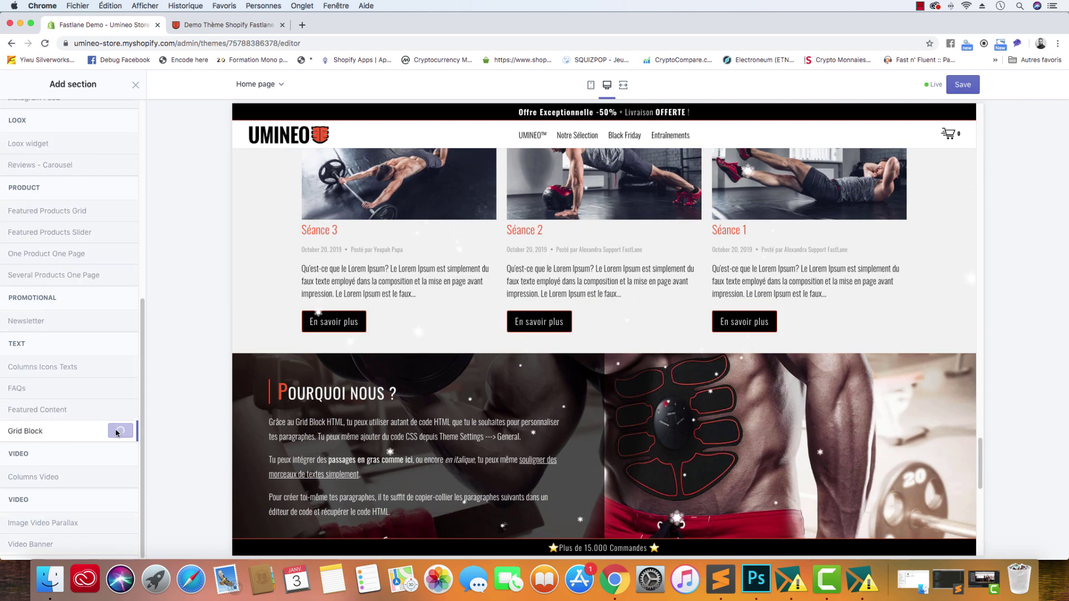
- Title the new grid block "Pourquoi Nous ?" and enable Full Width and Zero Padding
click(60, 190)
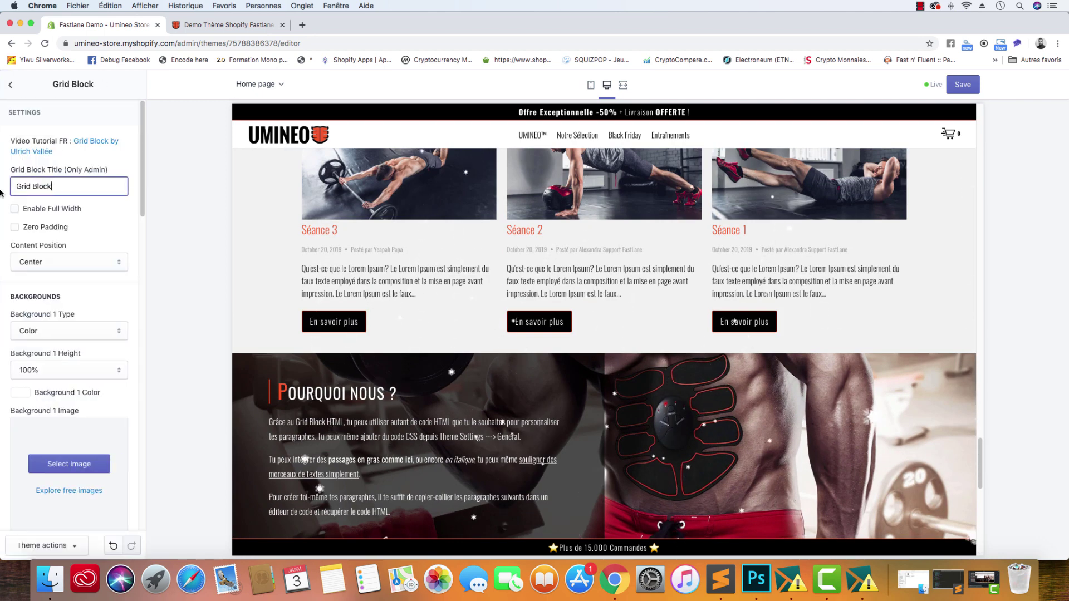
drag(60, 190, 2, 189)
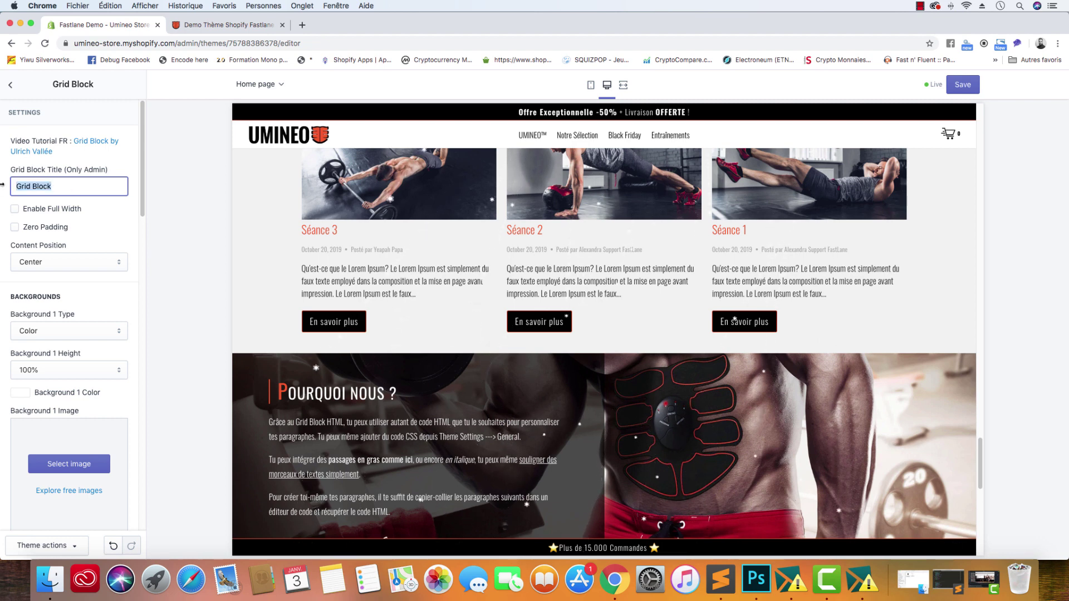
text(P)
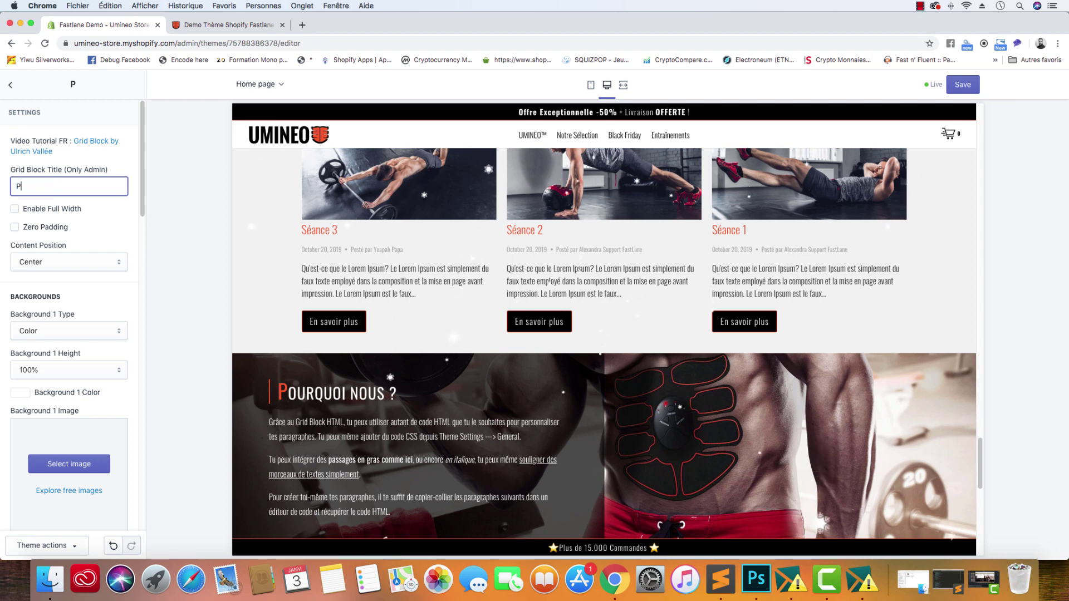
text(ourquoi Nous ?)
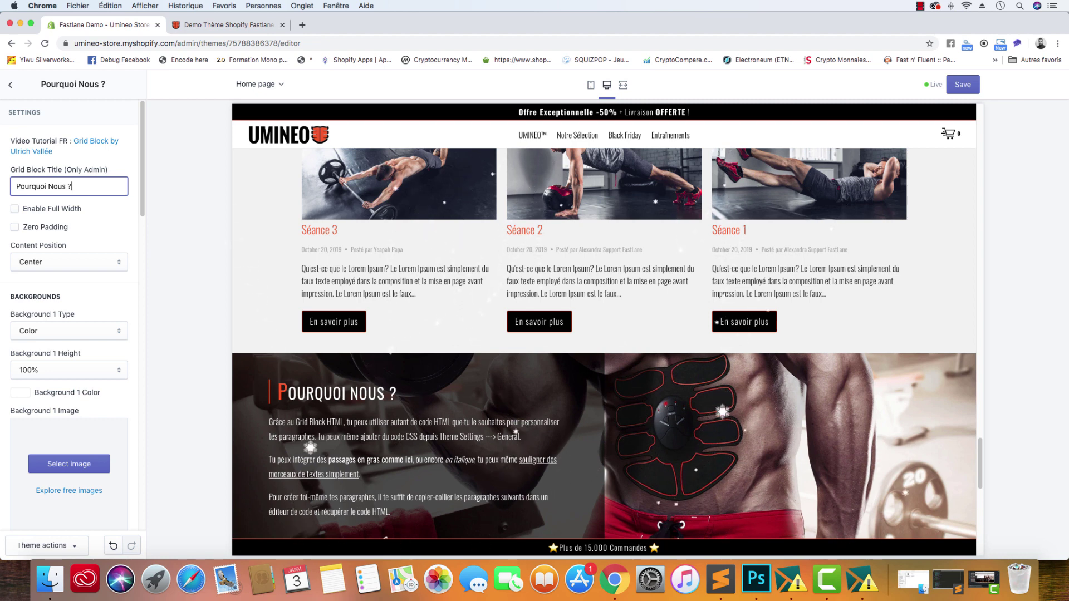
click(55, 210)
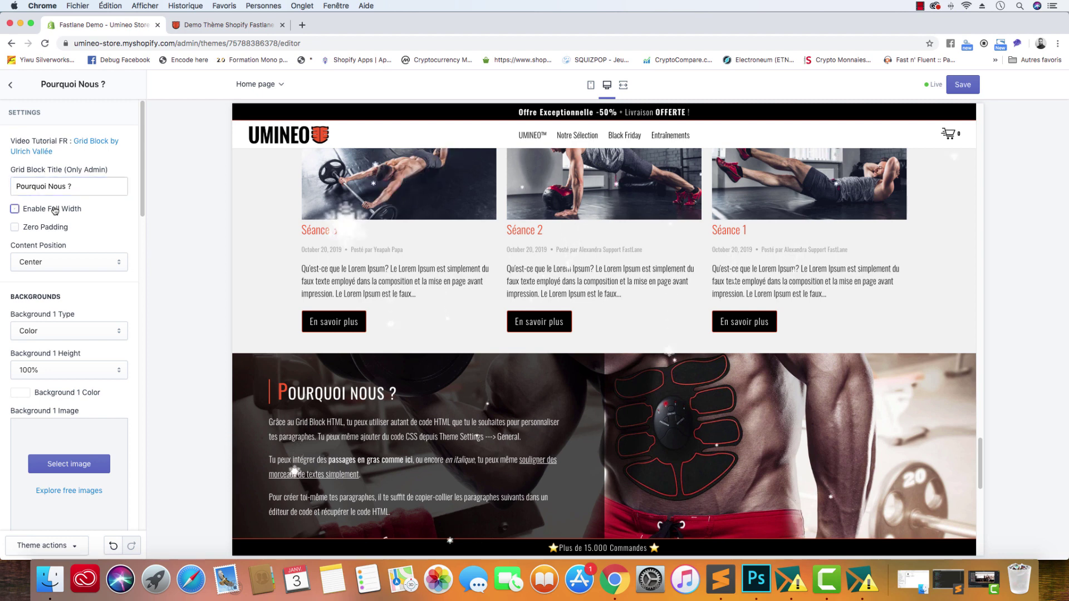
click(59, 231)
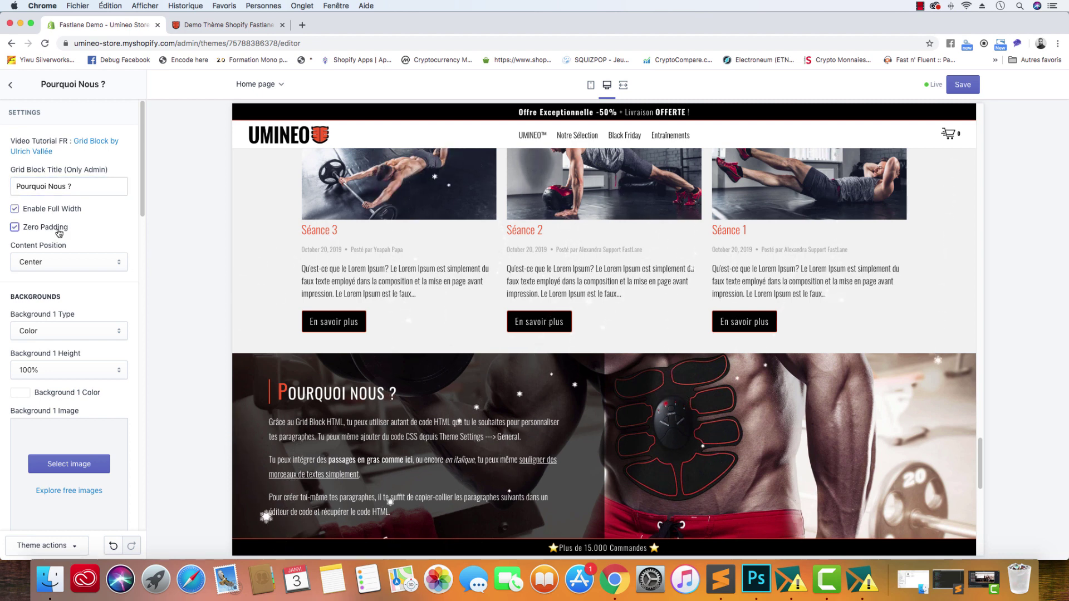
- Set Background 1 Type to Image and use the library photo of the bodybuilder lifting a dumbbell
scroll(63, 271, down, 3)
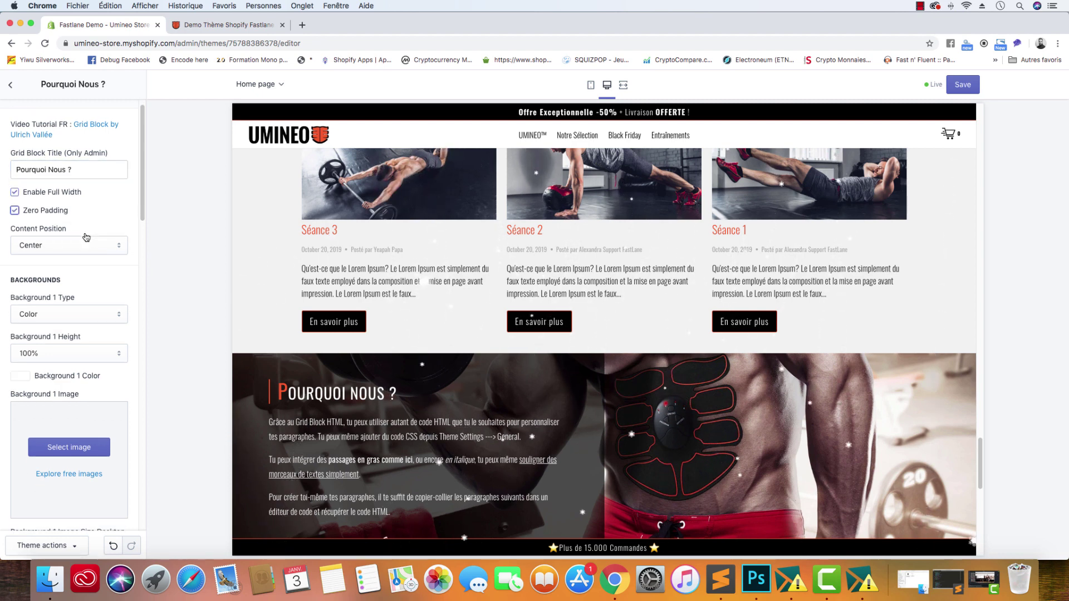
scroll(51, 260, down, 5)
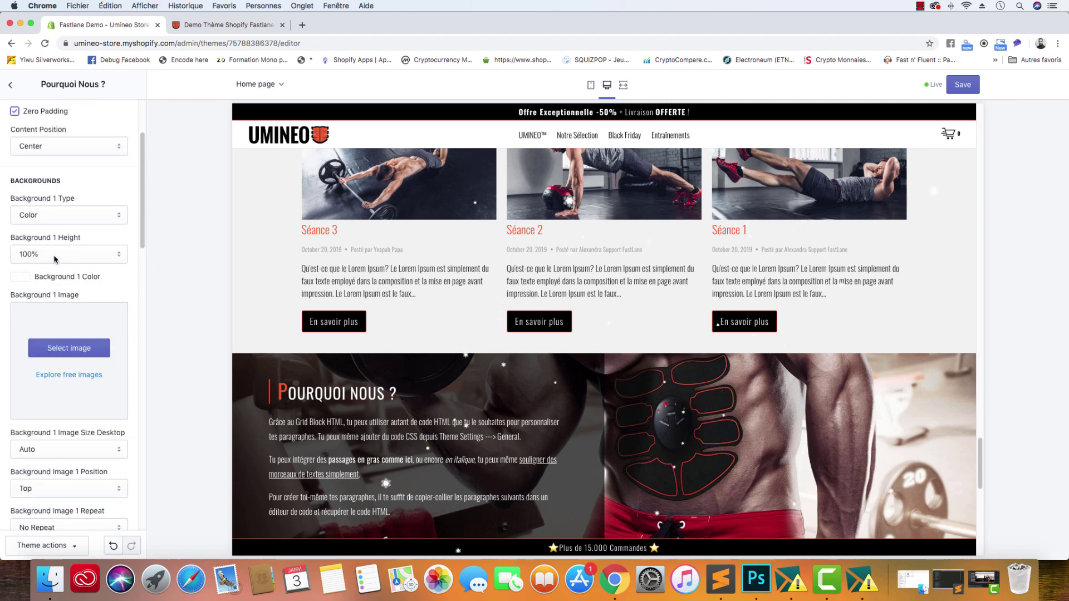
click(60, 215)
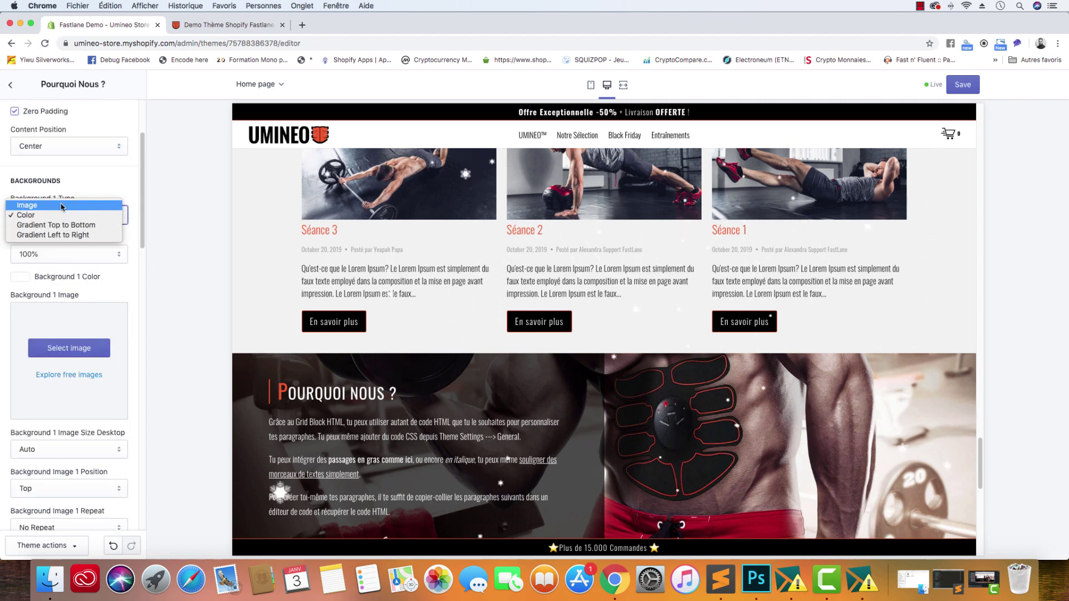
click(60, 206)
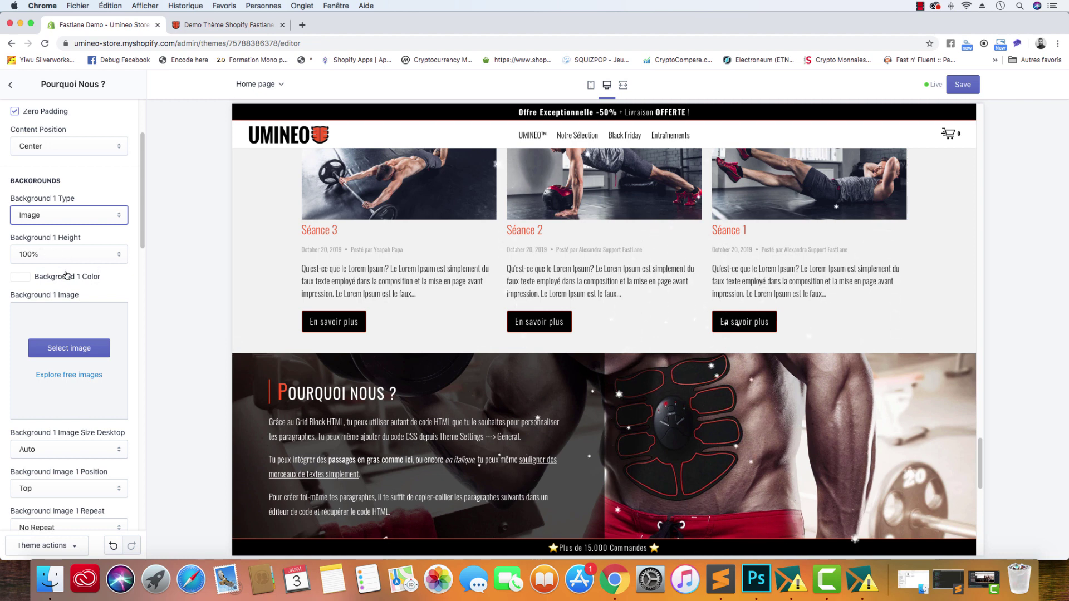
click(78, 348)
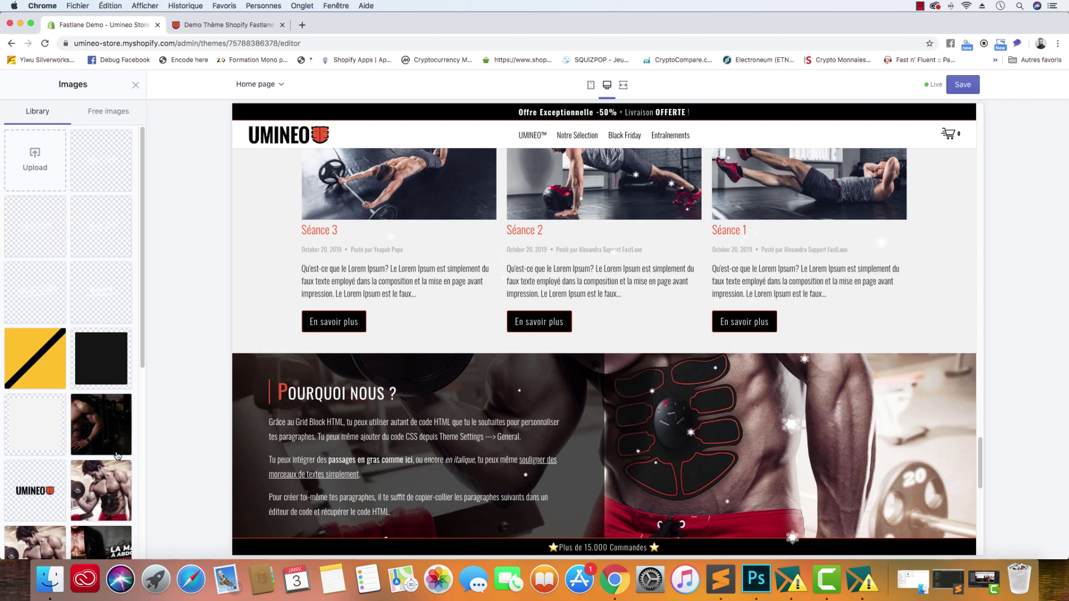
scroll(111, 362, down, 3)
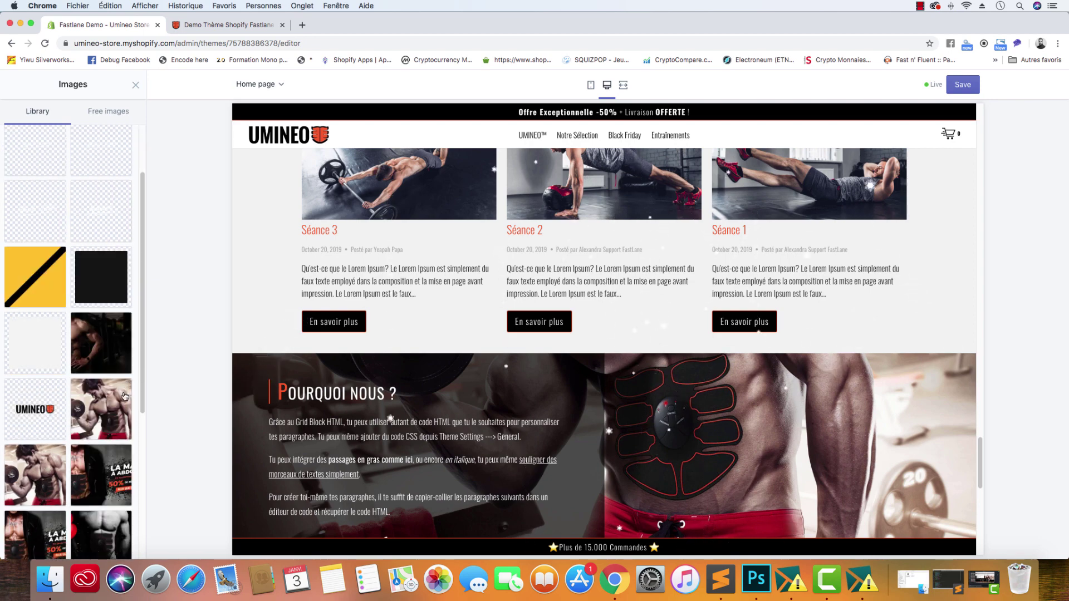
click(121, 400)
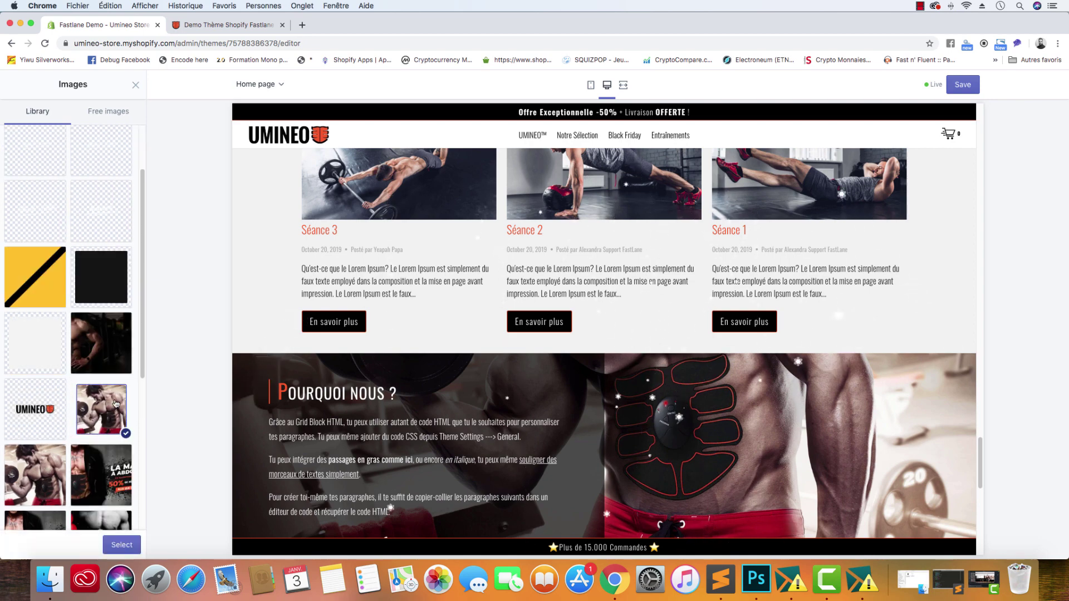
click(128, 546)
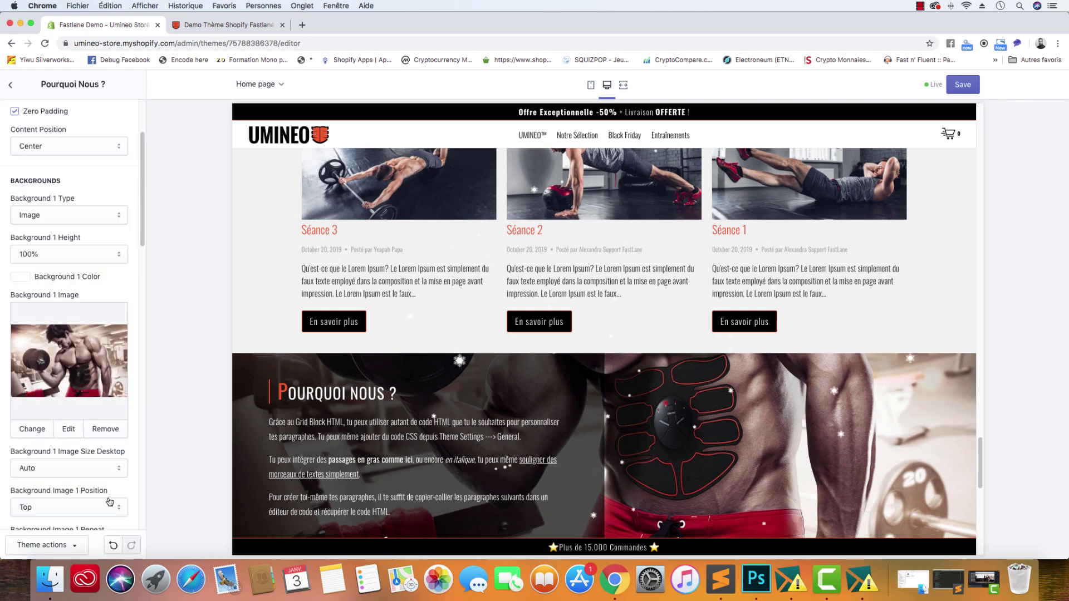
- Reopen Model_4.pdf from the MODEL4 folder, enlarge it and place it beside the theme settings to check the background image options
click(72, 468)
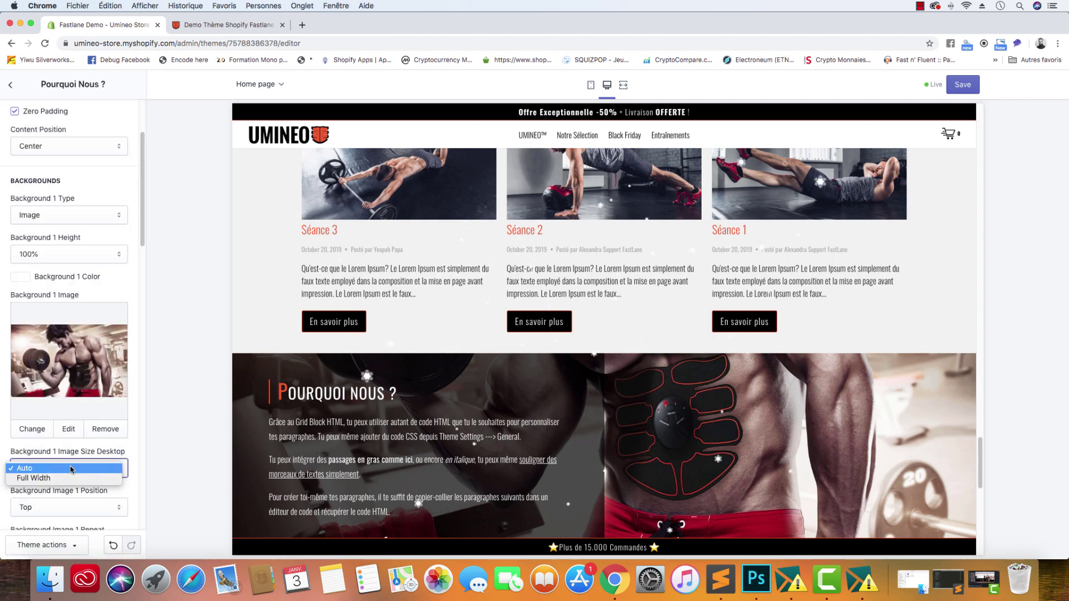
click(50, 579)
double_click(434, 177)
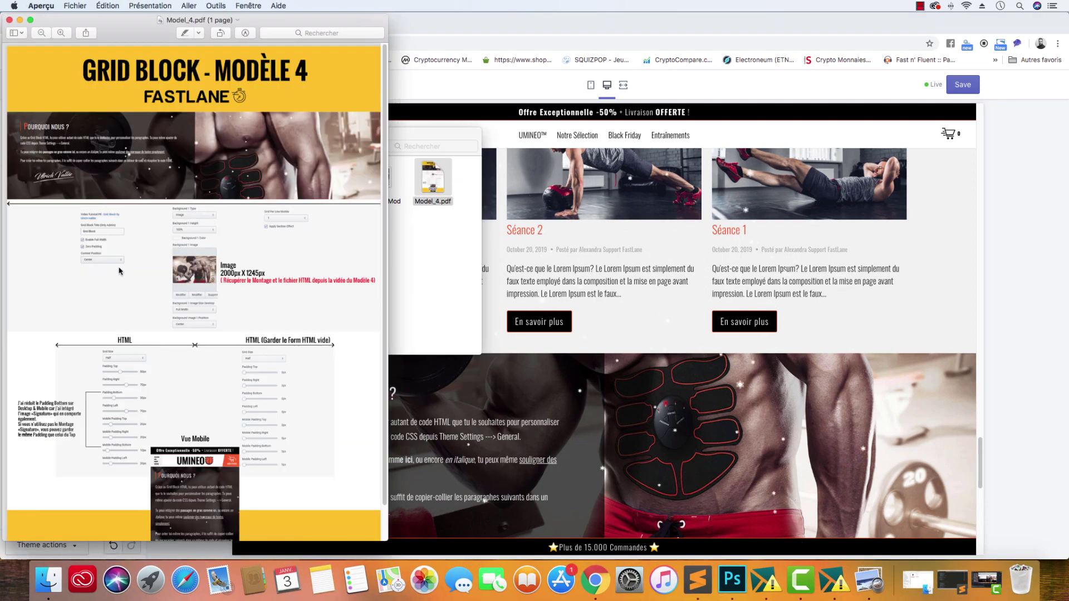
key(super+plus)
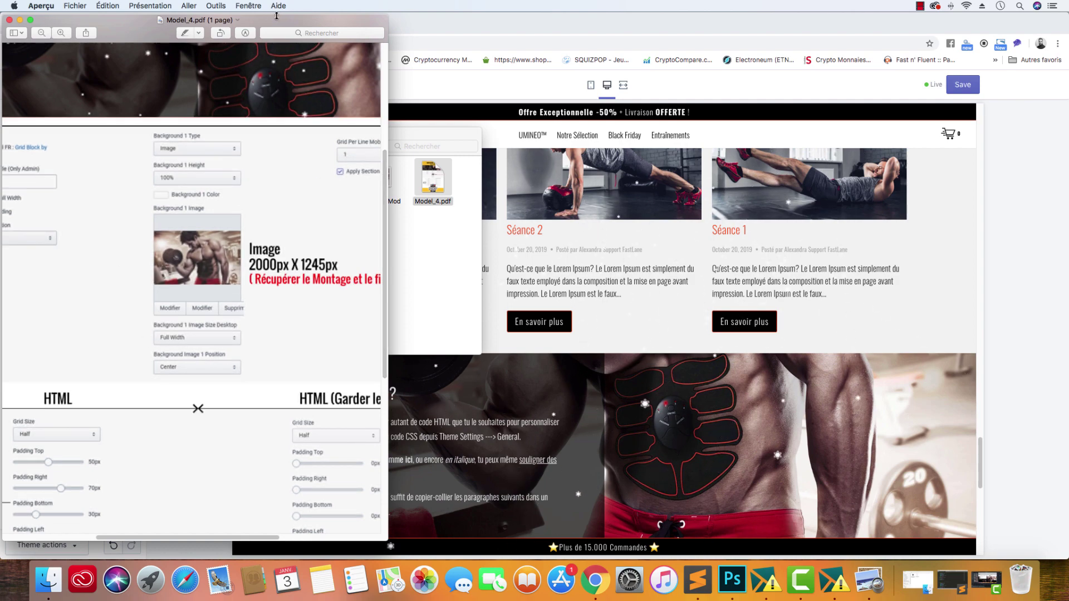
drag(277, 16, 661, 15)
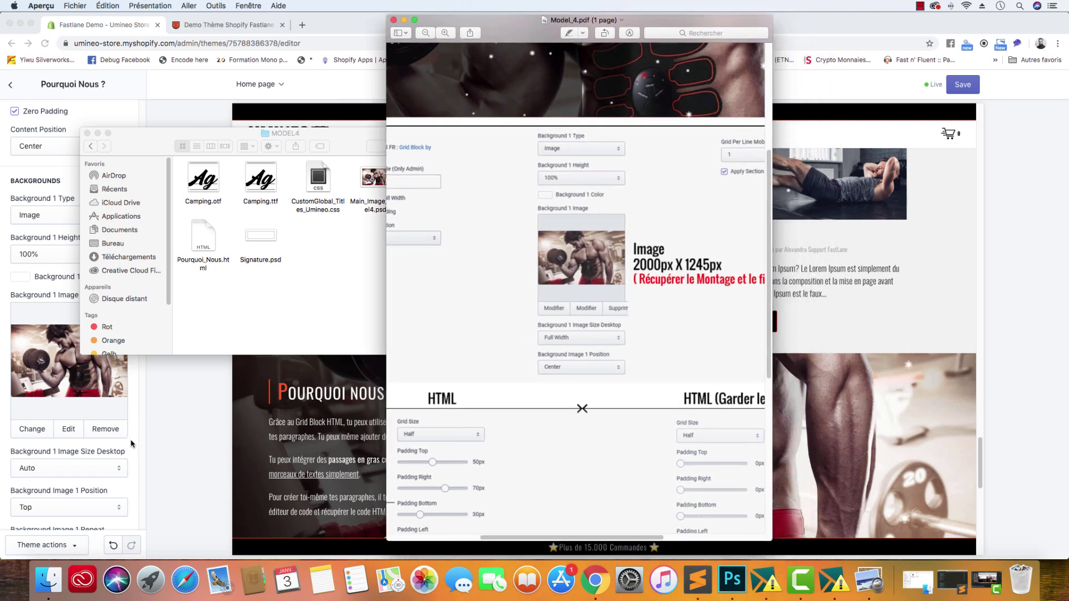
- Set Background 1 Image Size Desktop to Full Width, then preview the existing "Pourquoi nous ?" block in mobile view and return to desktop
click(79, 465)
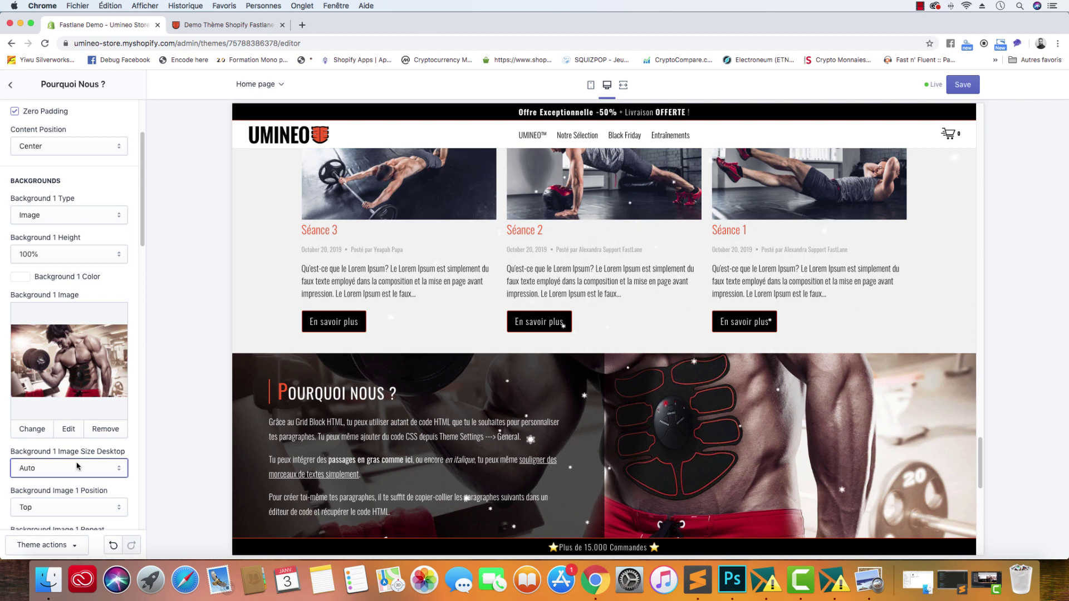
click(77, 467)
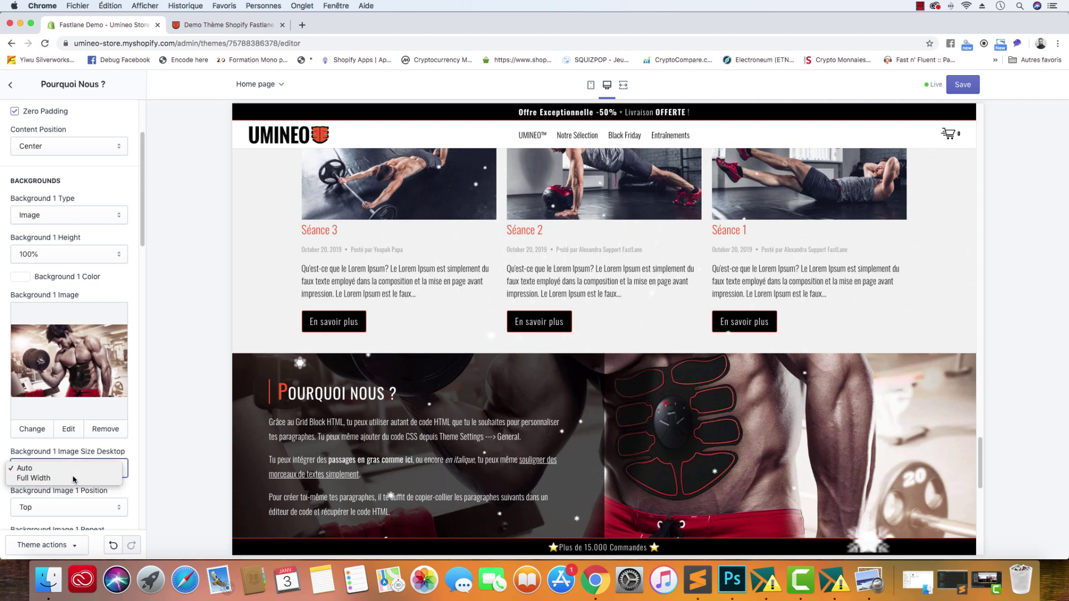
click(73, 479)
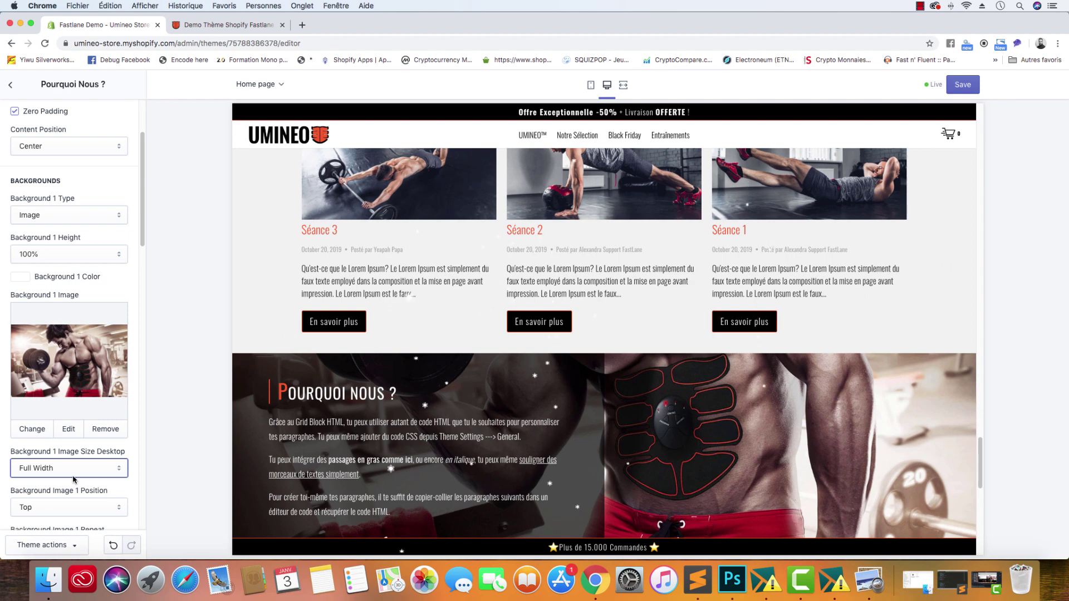
click(592, 85)
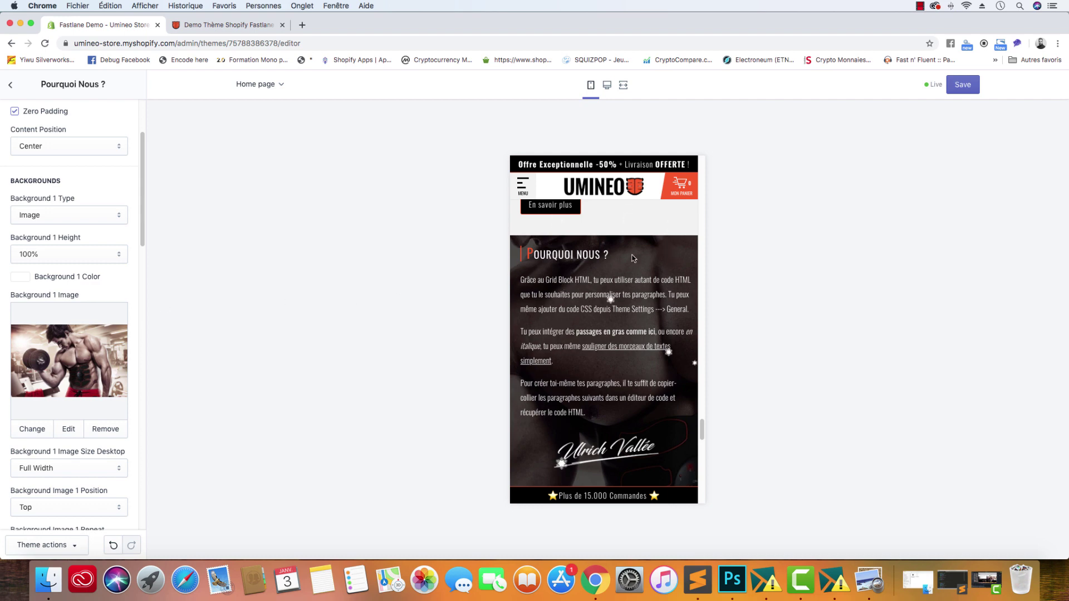
click(607, 87)
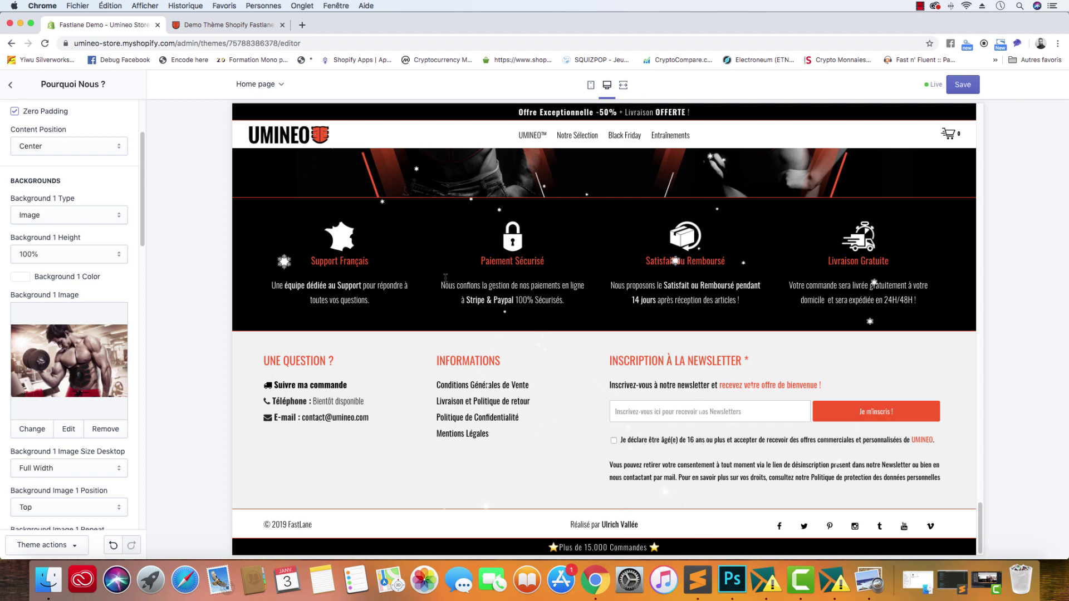
- Enable Apply Section Effect in the "Pourquoi Nous ?" grid block's settings
scroll(72, 424, down, 3)
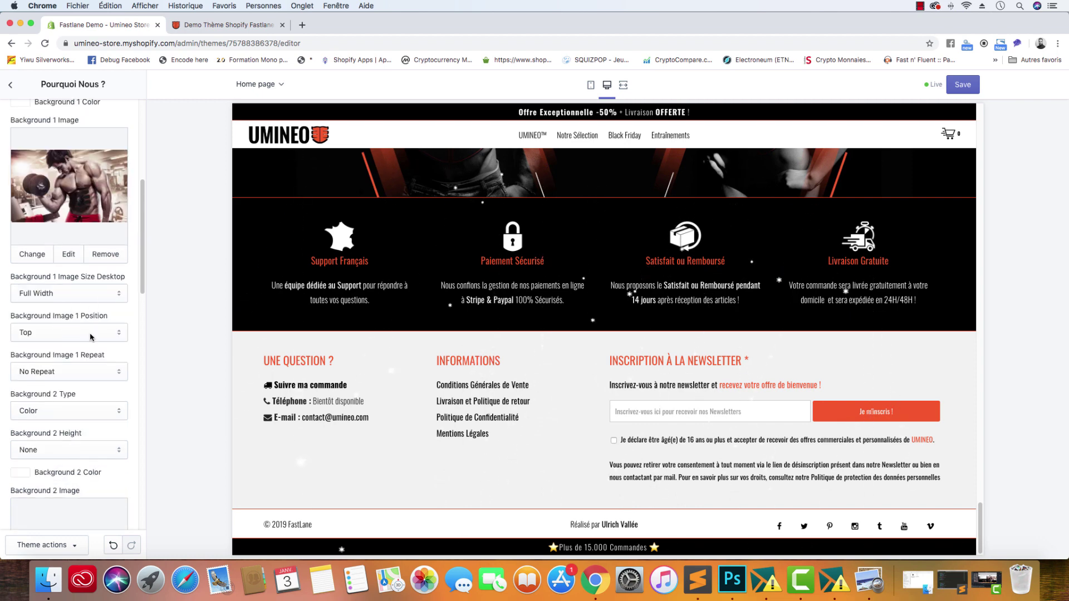
scroll(90, 337, down, 2)
scroll(91, 338, down, 6)
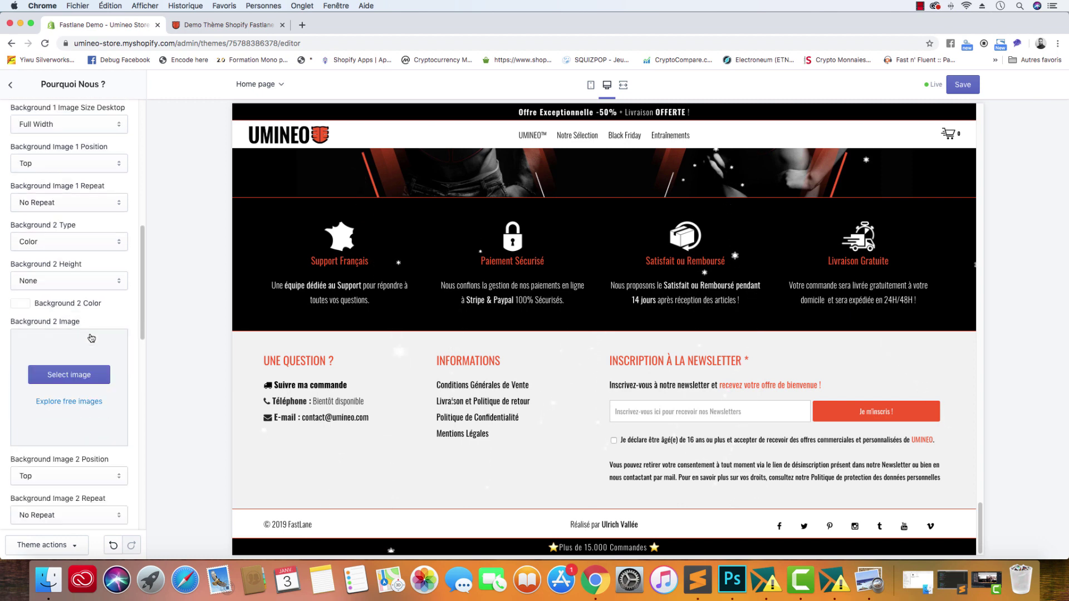
scroll(91, 338, down, 8)
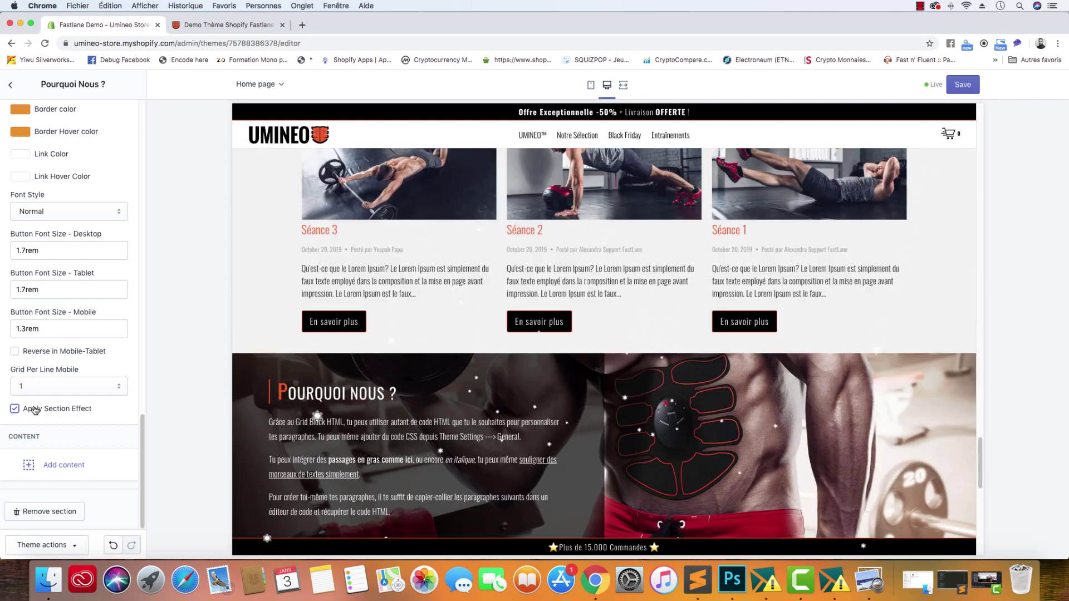
- Add an Html content block to the "Pourquoi Nous ?" grid section
click(60, 467)
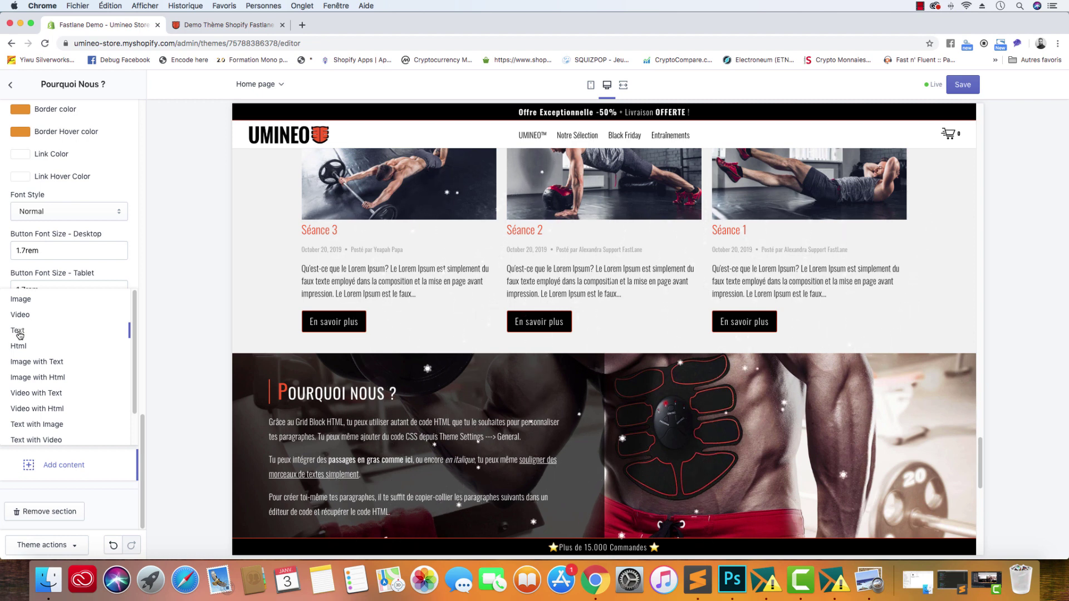
click(18, 346)
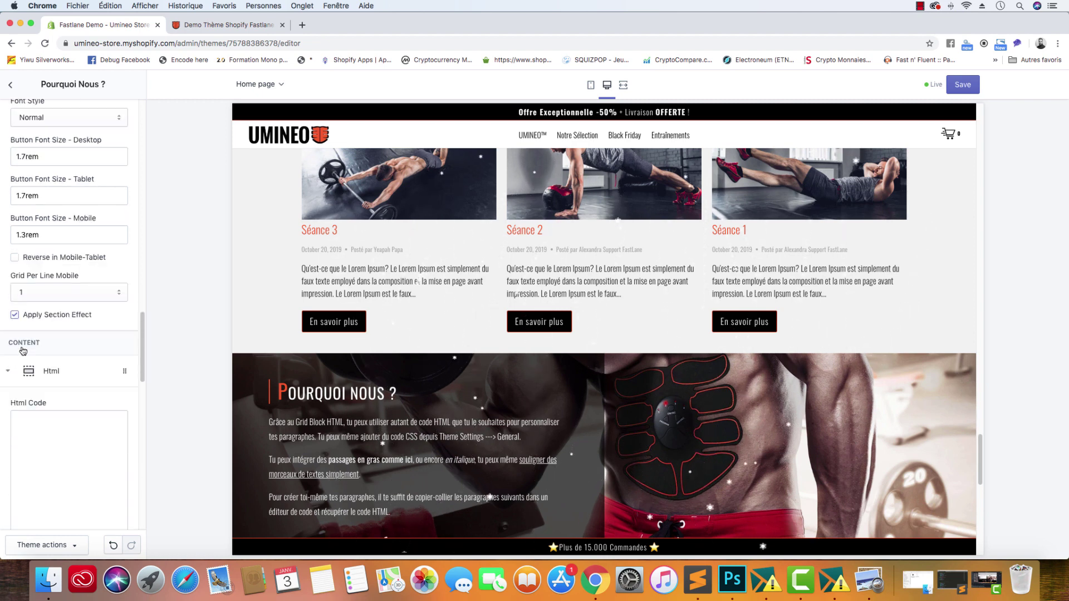
scroll(53, 525, down, 2)
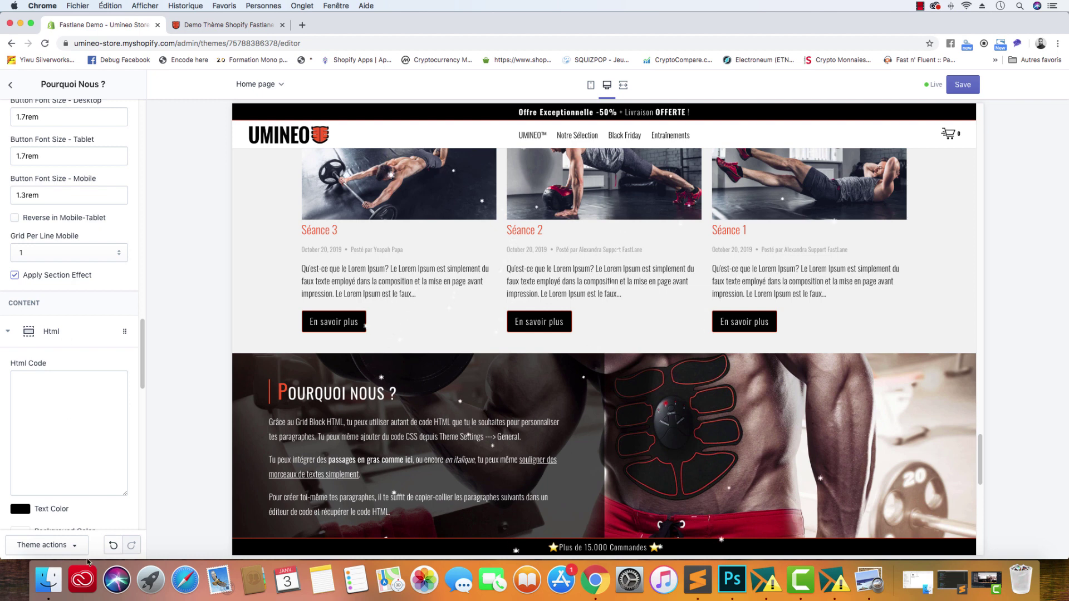
- Copy the first four lines of Pourquoi_Nous.html in Sublime Text and paste them into the Html block's Html Code in Chrome
click(698, 579)
drag(396, 246, 286, 185)
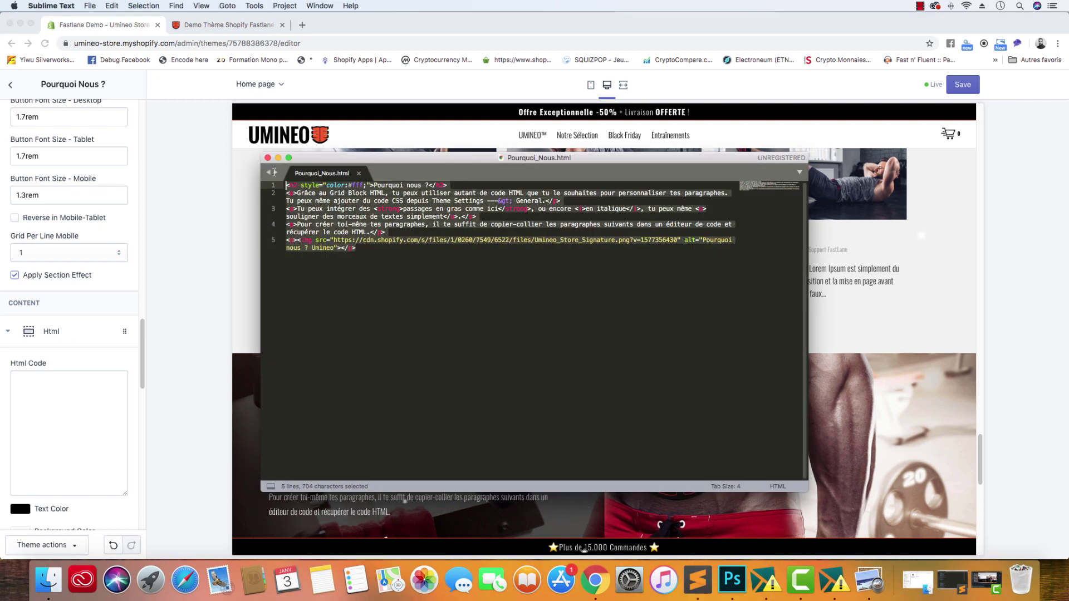
click(398, 234)
drag(398, 233, 267, 181)
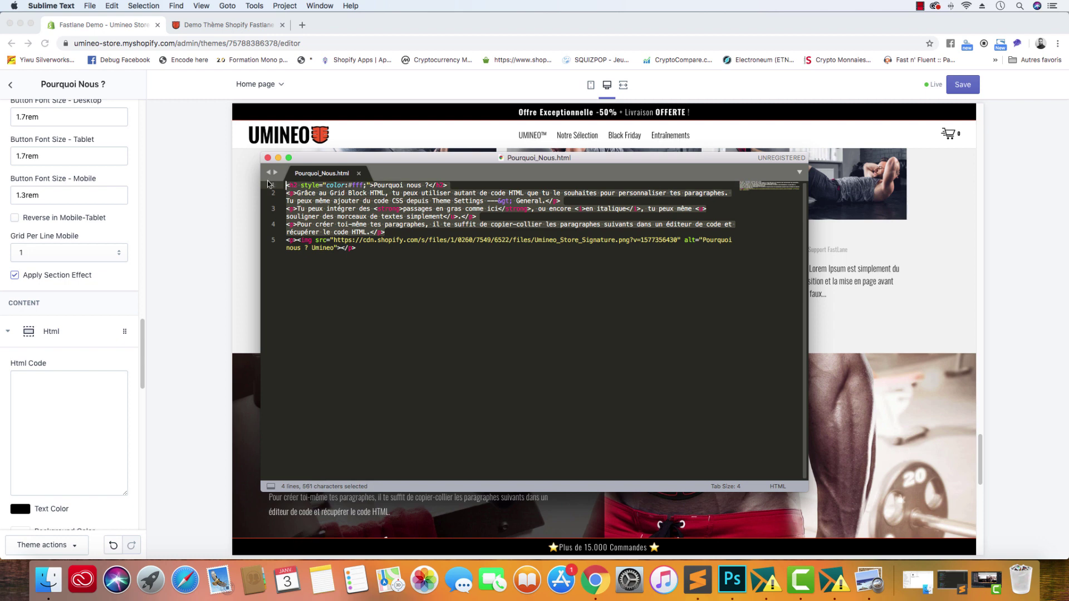
right_click(310, 191)
click(342, 218)
click(59, 382)
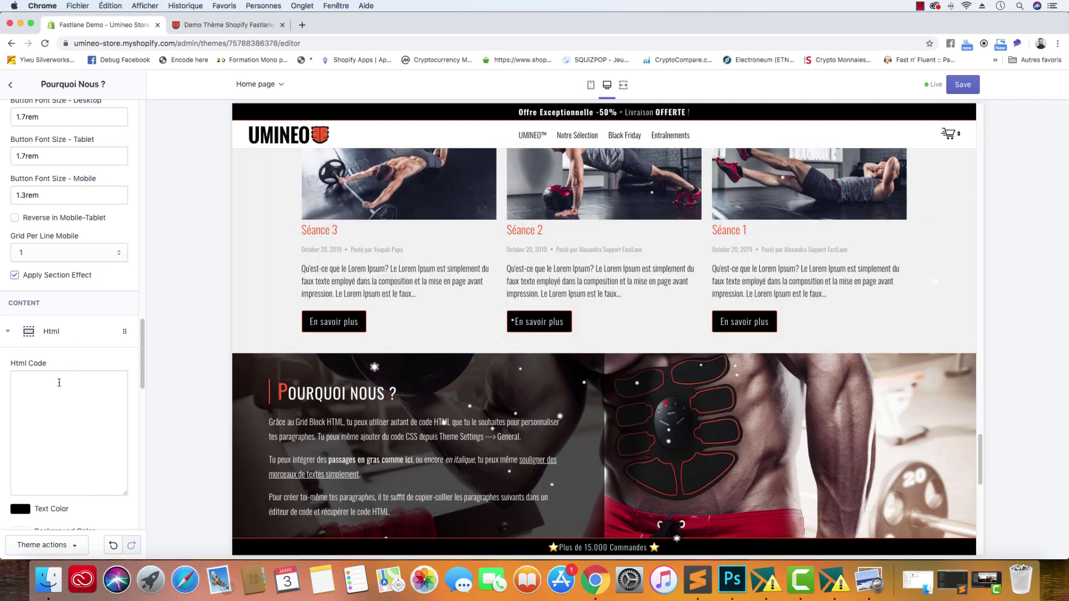
key(super+v)
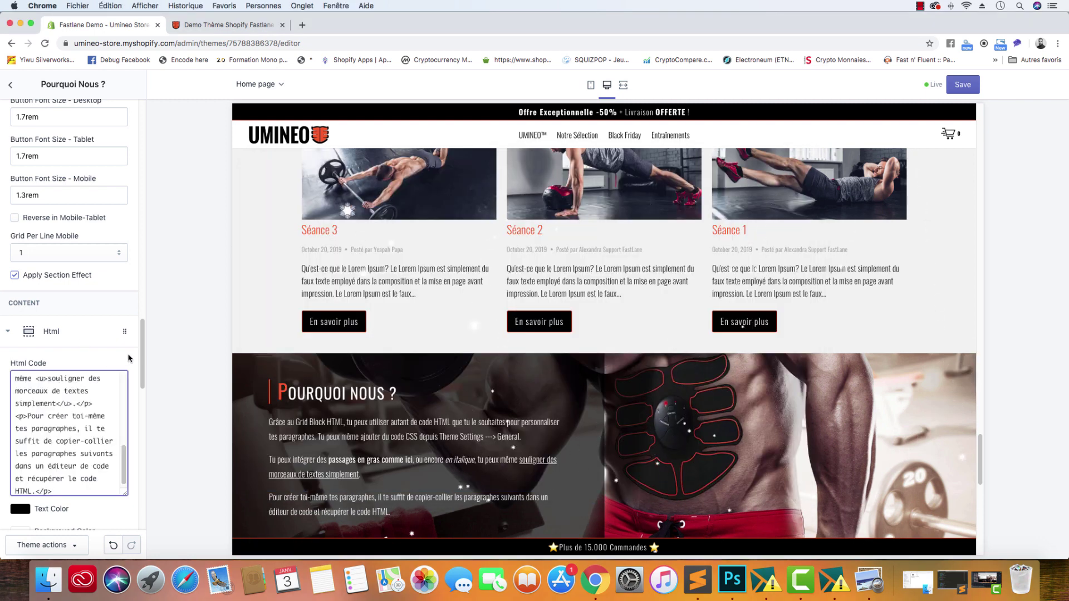
- Set the Html block's Background Color to black (#000000)
scroll(66, 361, down, 5)
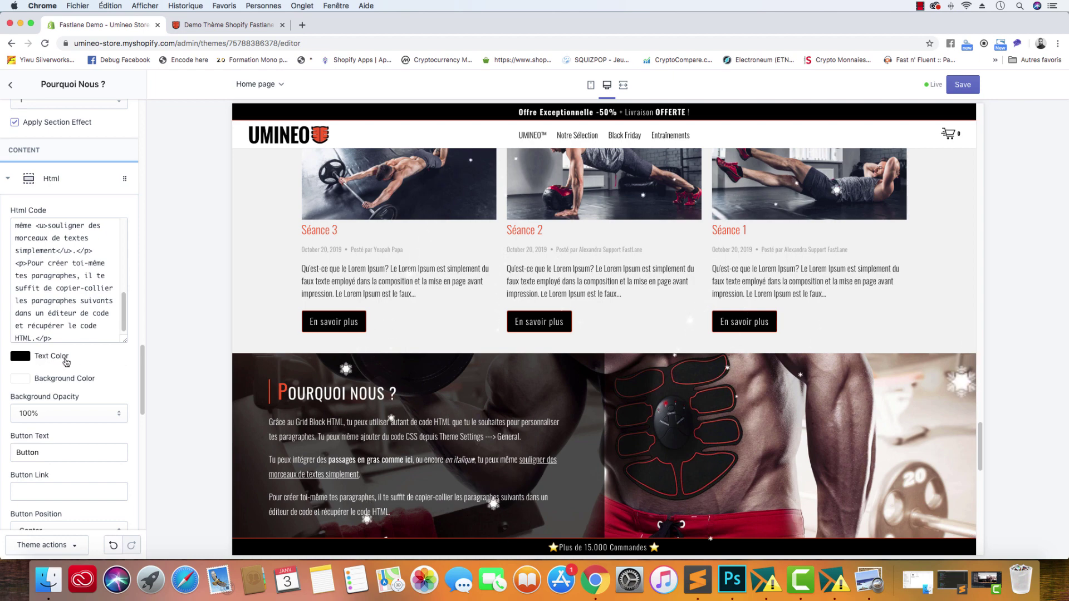
scroll(254, 375, down, 10)
scroll(255, 376, up, 3)
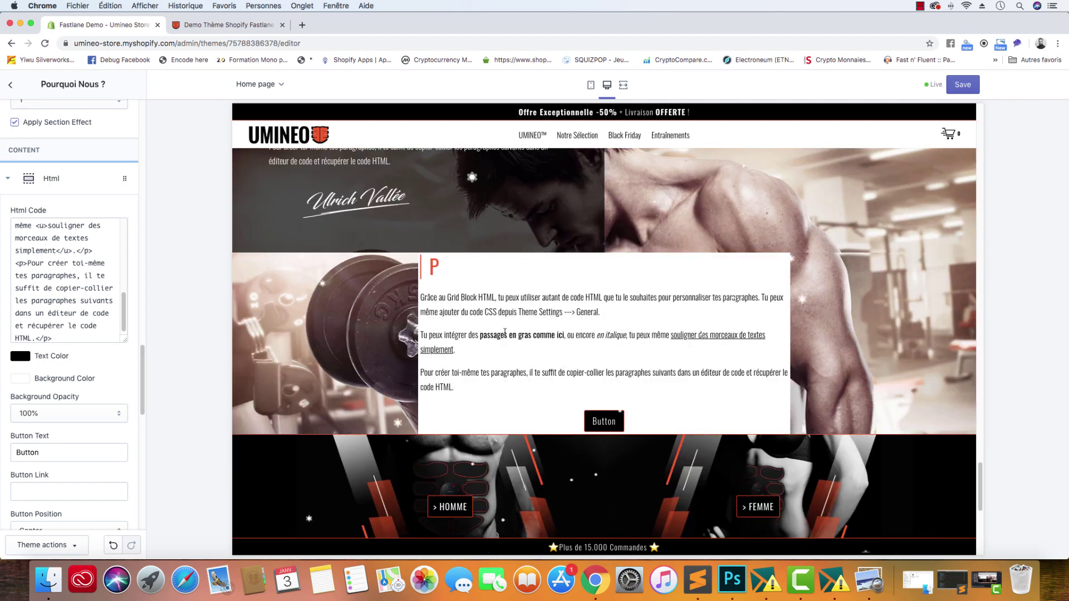
click(20, 378)
drag(43, 404, 18, 471)
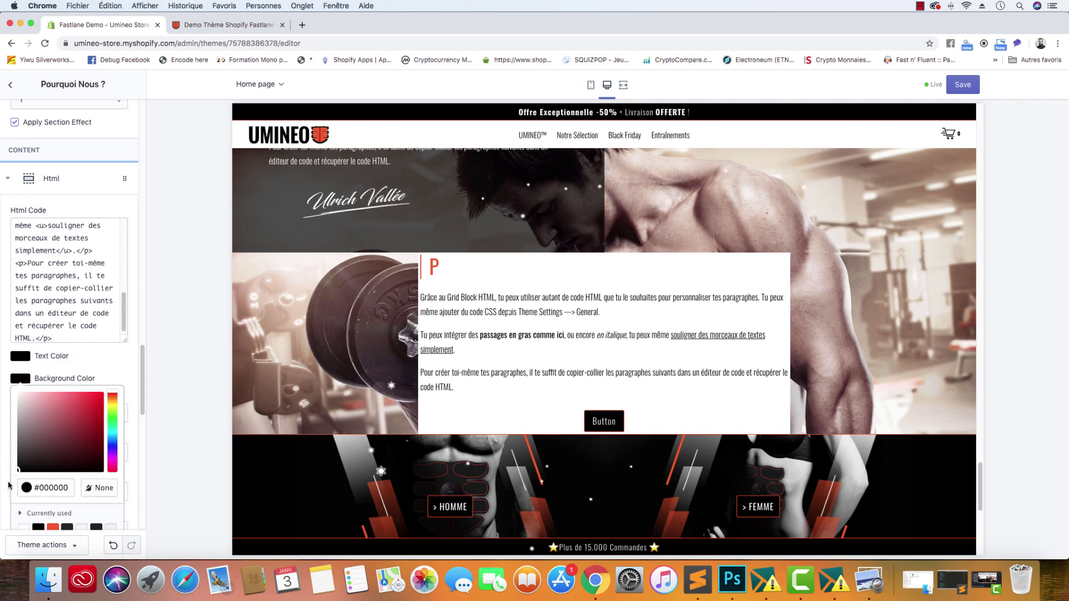
click(84, 379)
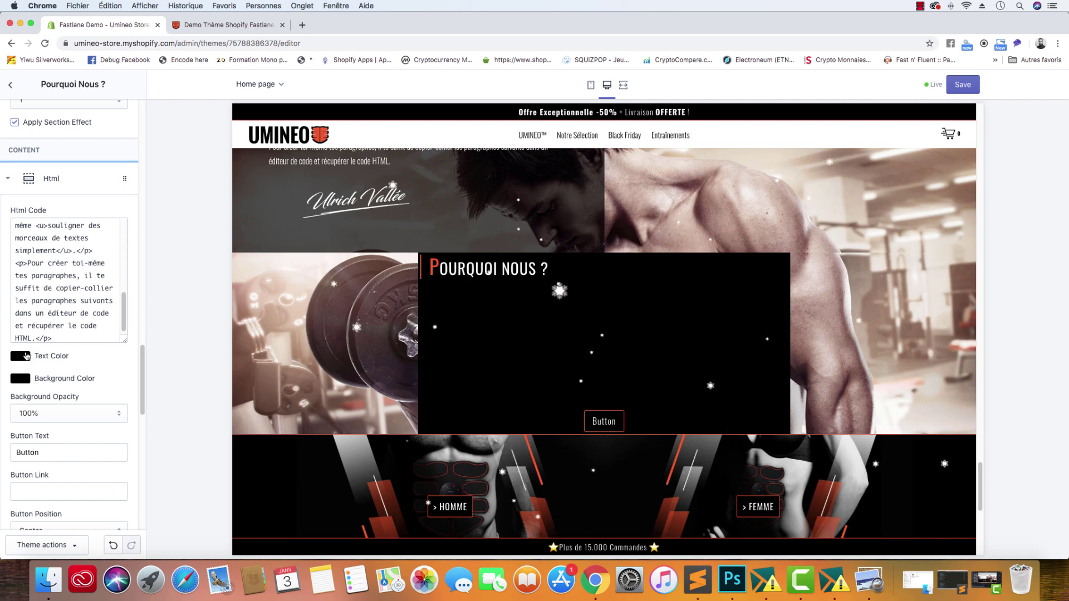
- Set the Html block's Text Color to white and check the paragraphs in the preview
scroll(40, 234, up, 5)
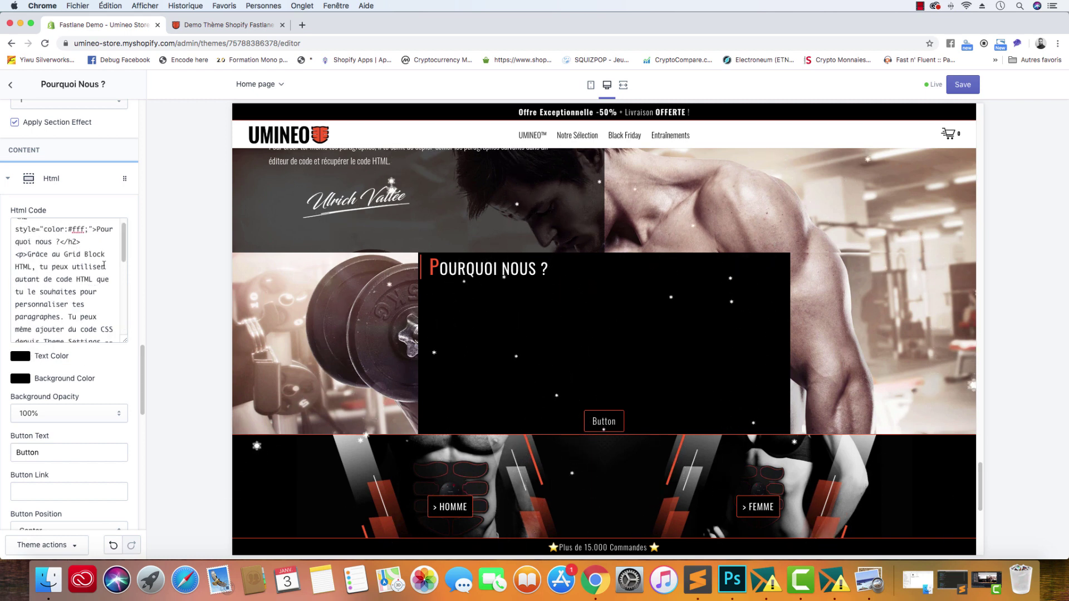
click(20, 356)
click(39, 389)
drag(40, 390, 18, 371)
click(64, 357)
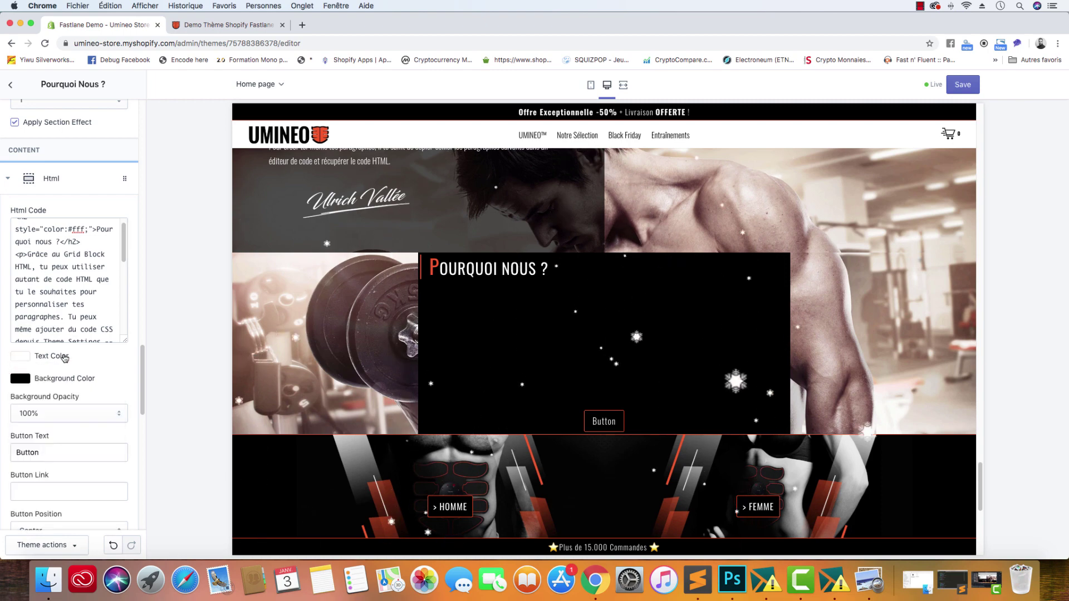
scroll(484, 319, up, 3)
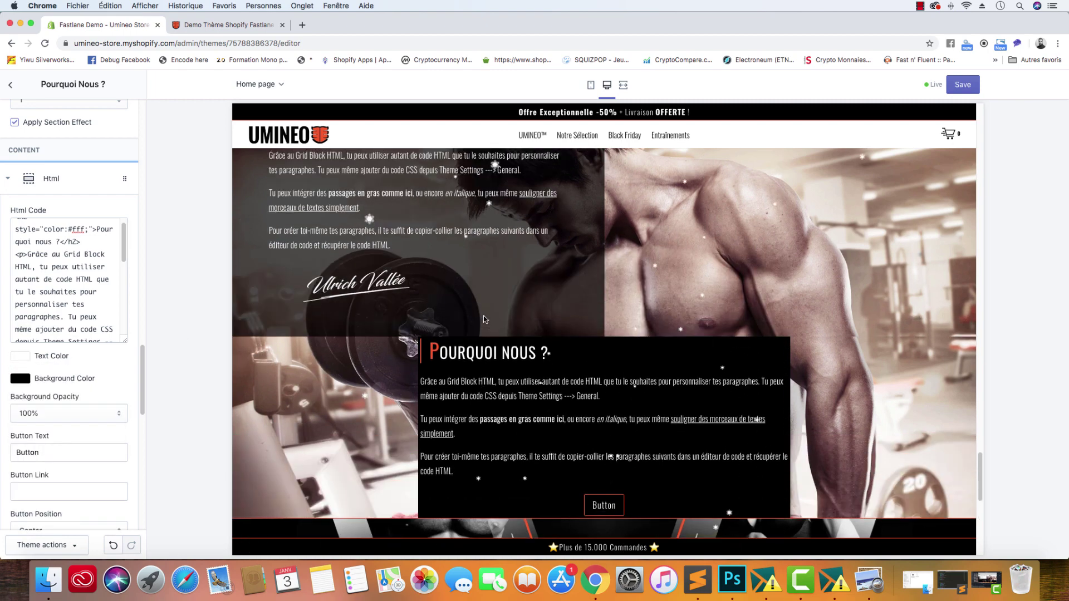
- Set the Html block's Background Opacity to 70% and save the theme
click(71, 413)
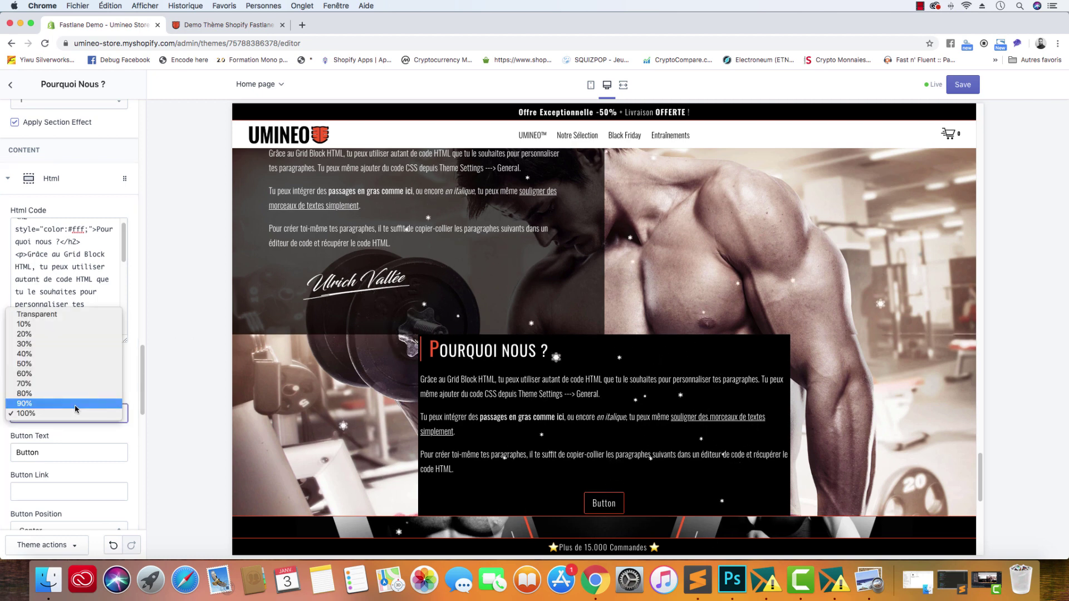
click(71, 386)
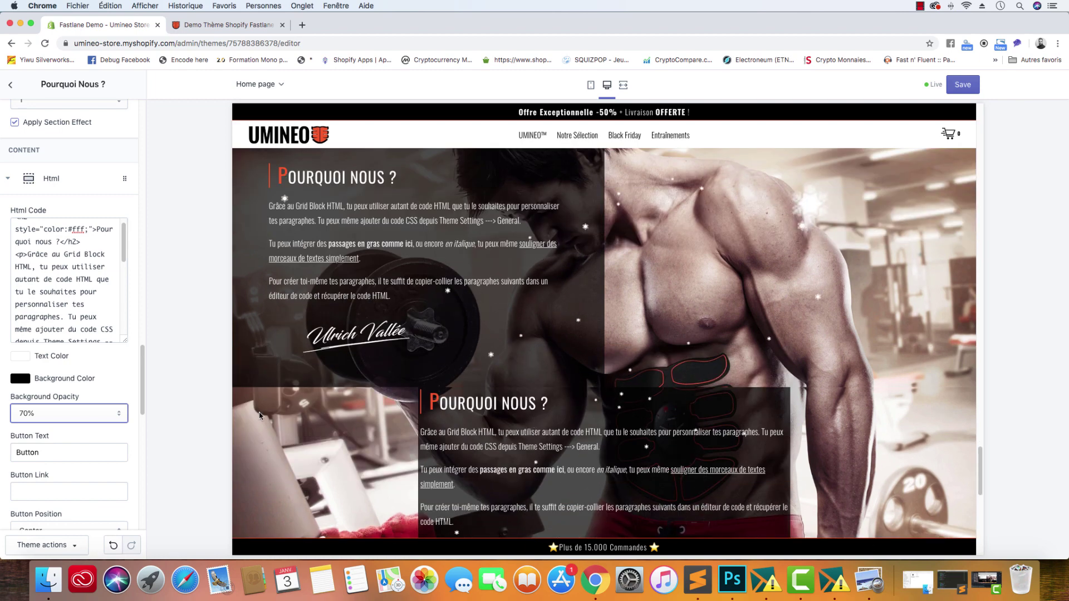
key(super+s)
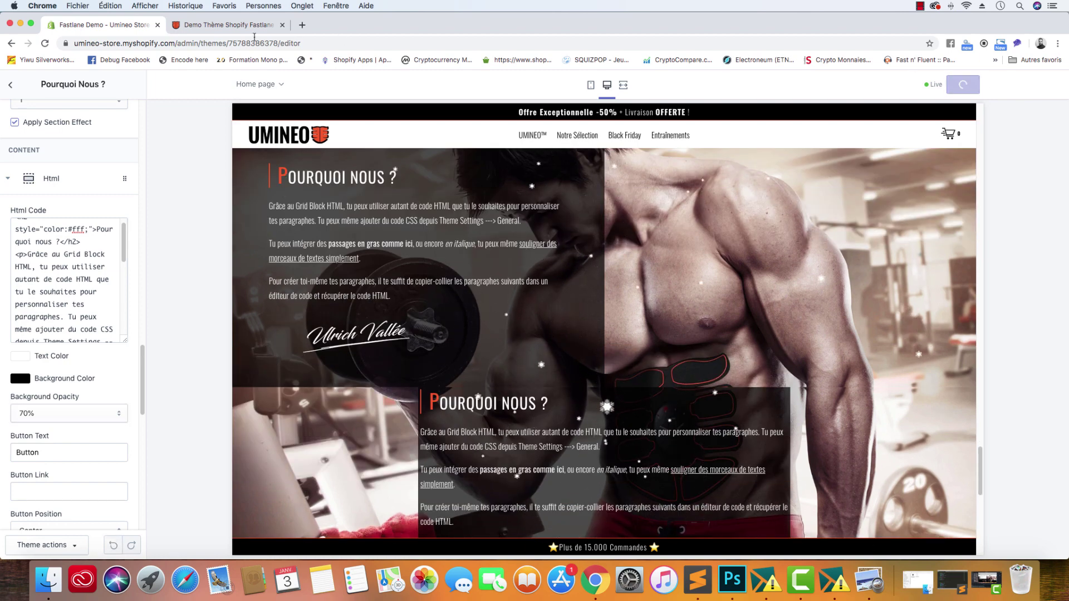
- Leave the section settings and open the Files page of the Shopify store settings in a new browser tab
click(11, 85)
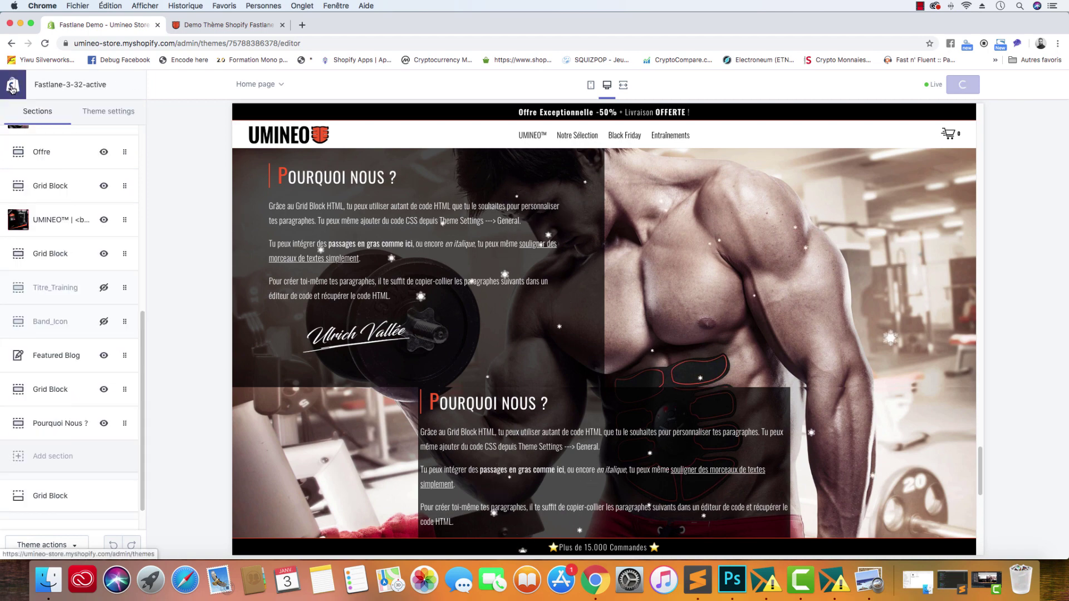
click(10, 86)
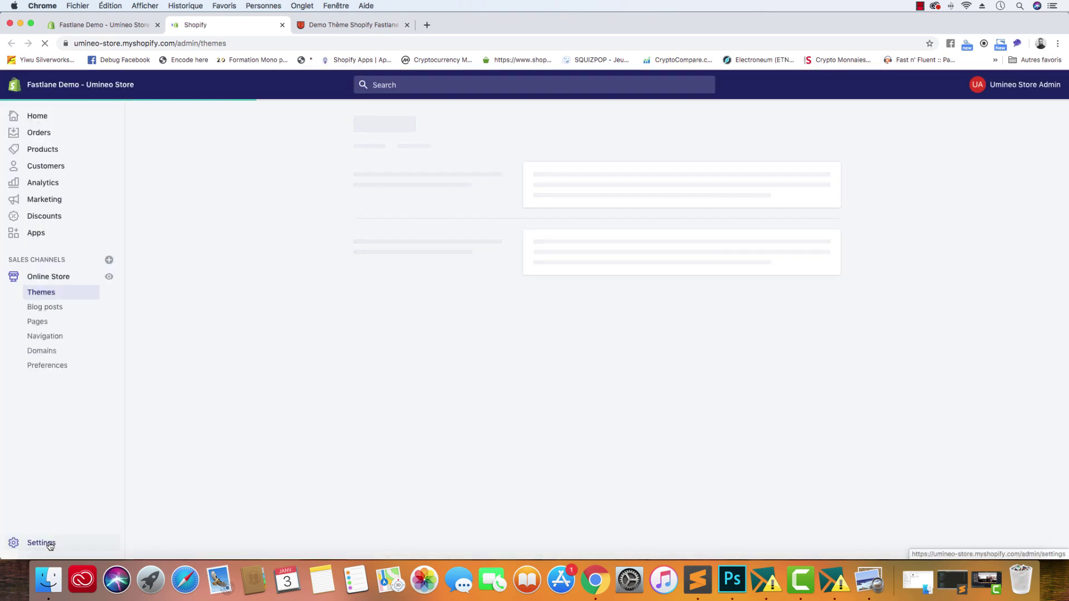
click(49, 540)
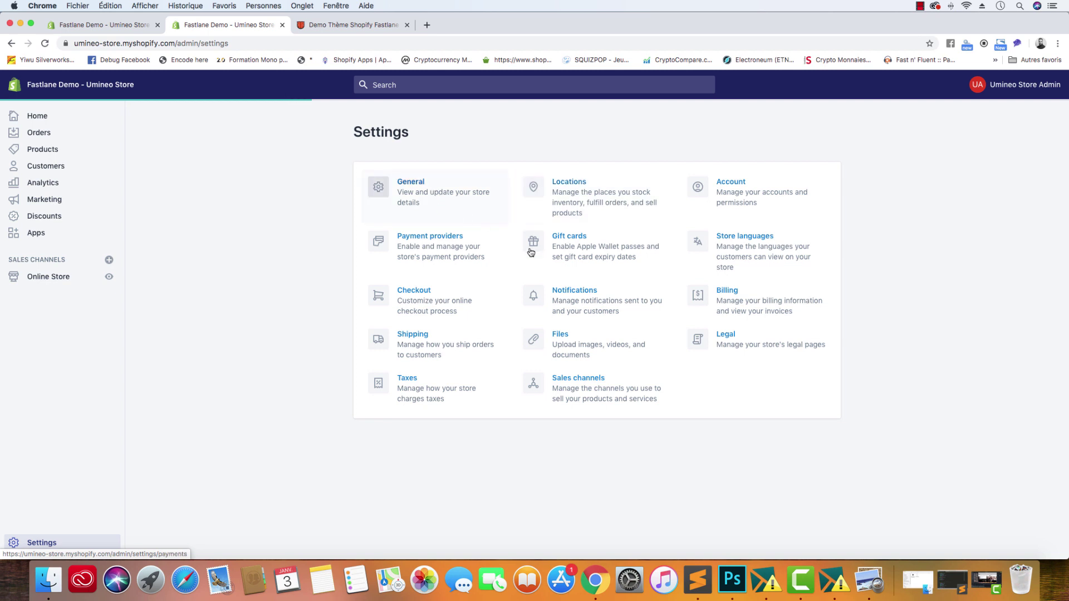
click(567, 333)
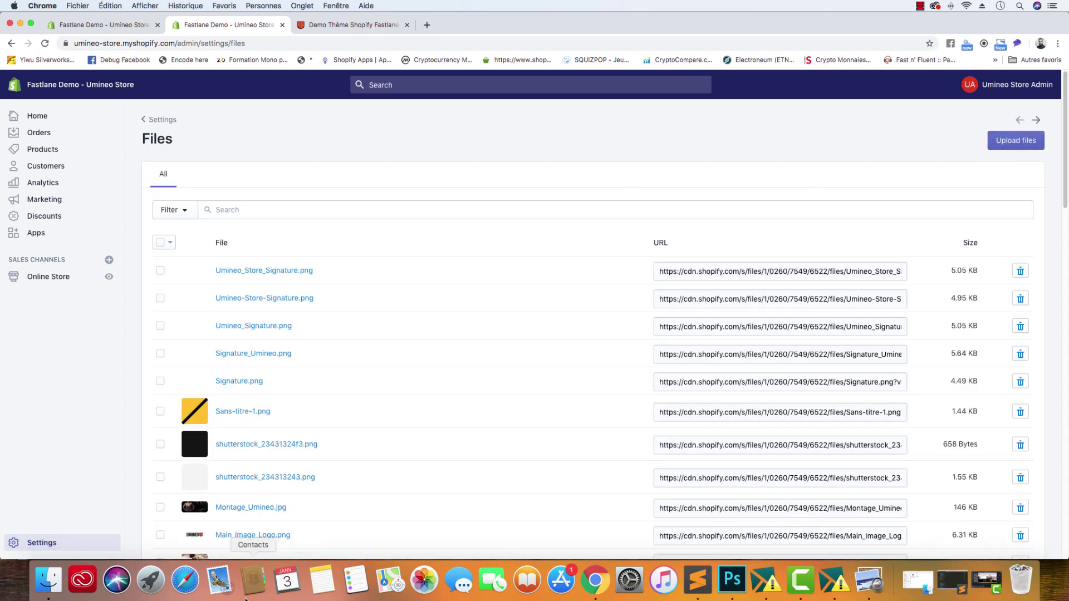
- Switch to Photoshop, hide the Background layer of Signature.psd, and open the PNG export settings, cancelling without exporting
click(732, 581)
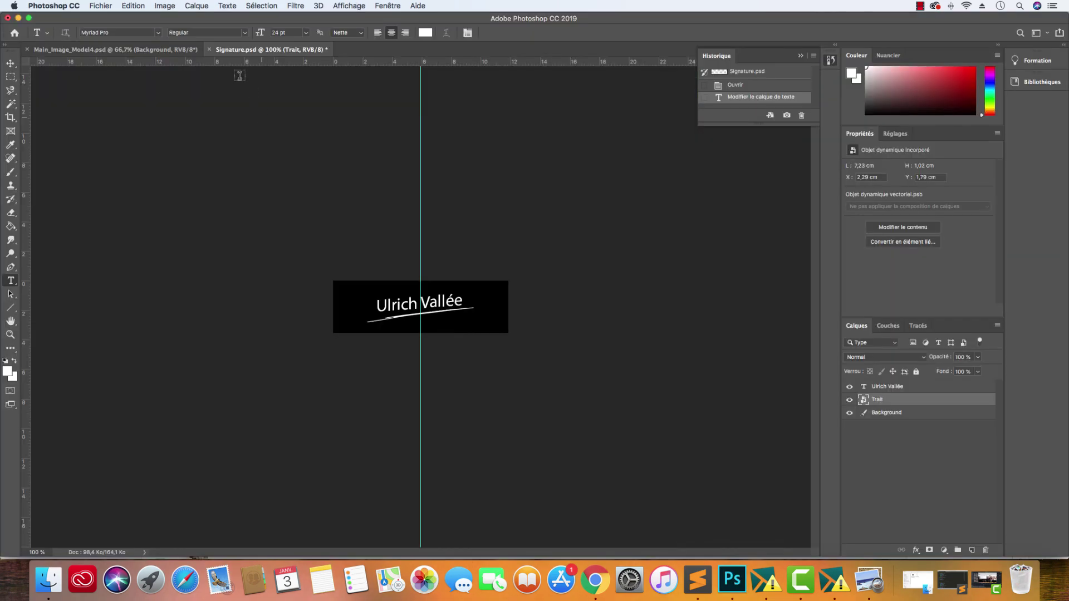
click(850, 413)
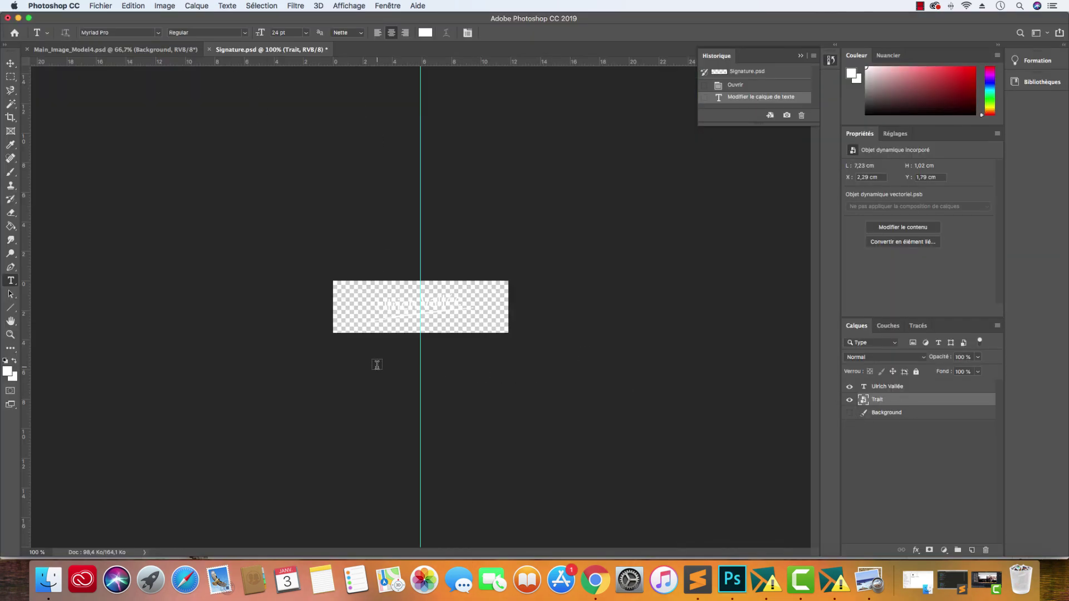
key(super+alt+shift+w)
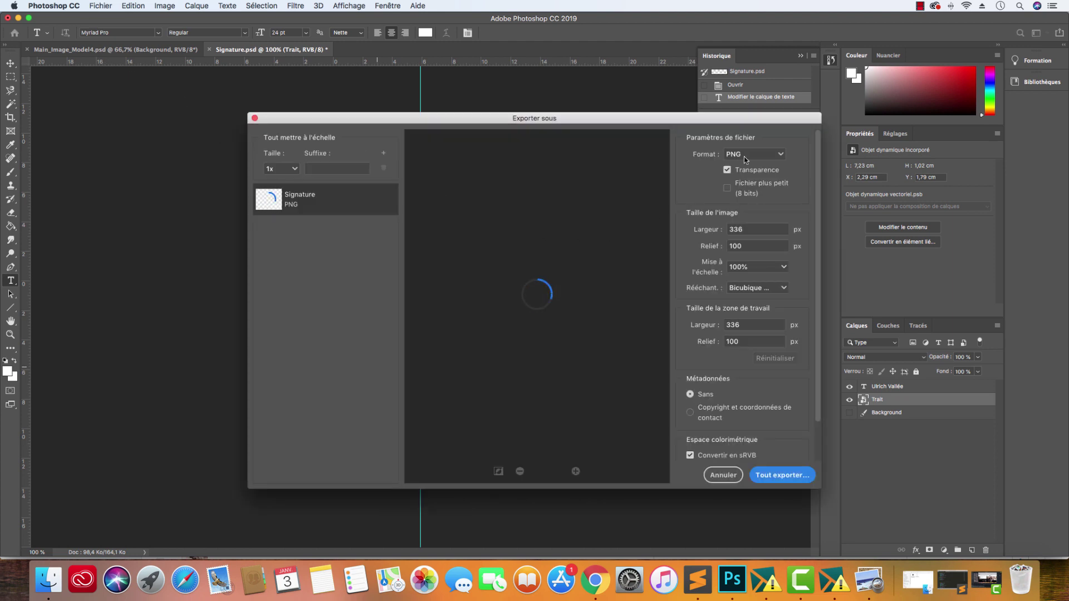
click(723, 476)
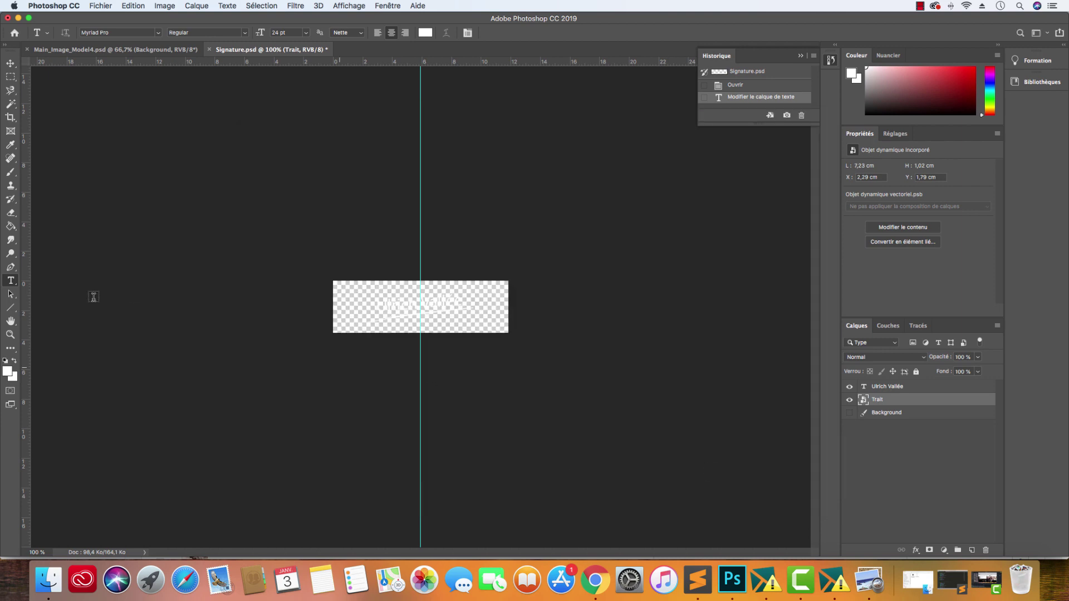
- Return to Chrome and open the upload dialog on the Files page, closing it without choosing a file
click(595, 580)
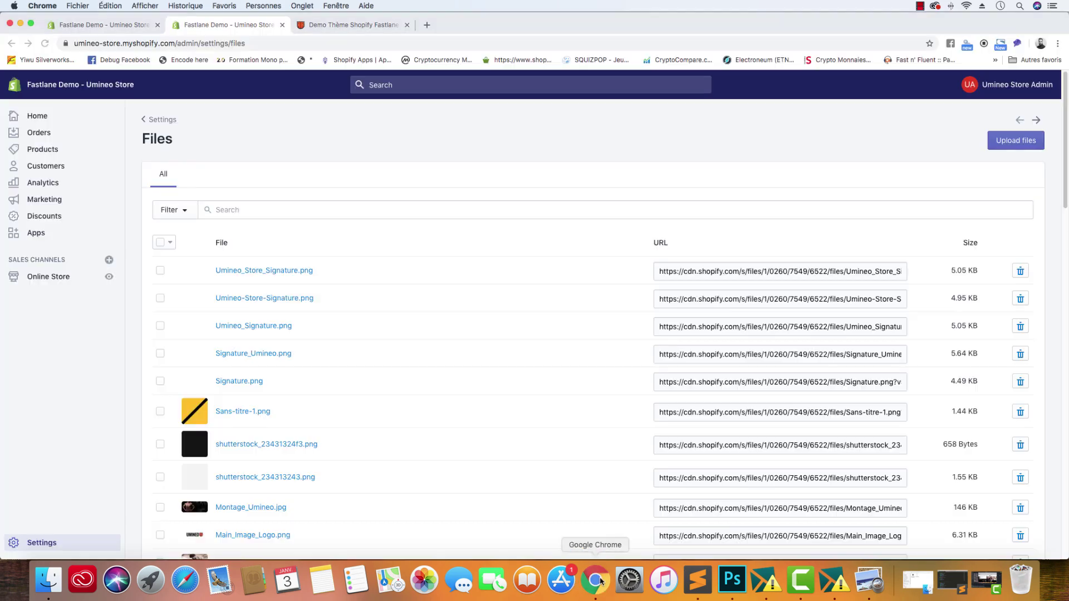
click(1028, 142)
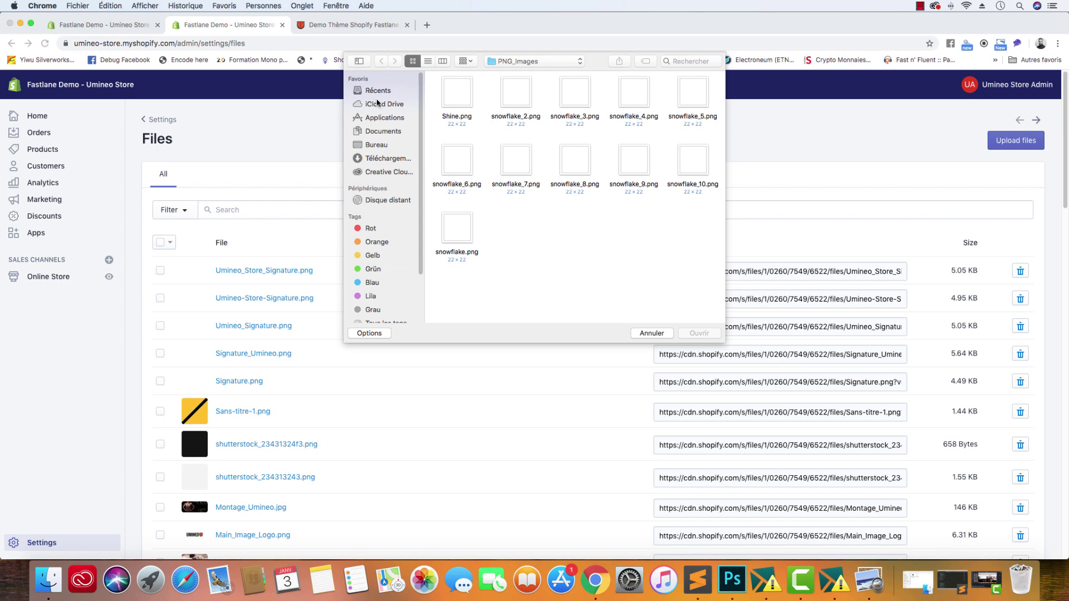
click(648, 333)
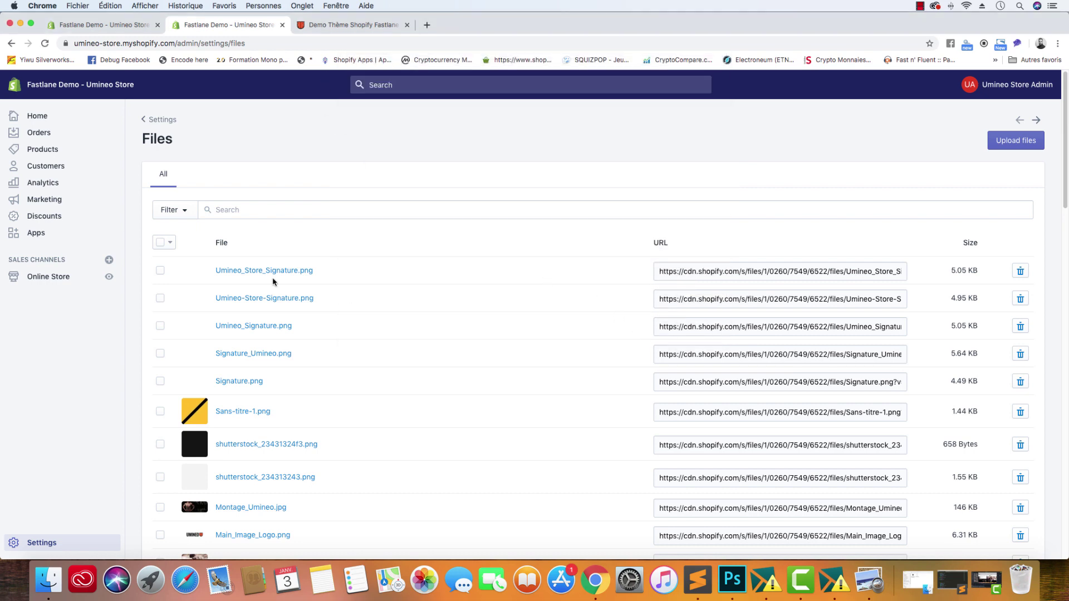
- Copy the full URL of Umineo_Store_Signature.png from the Files list
drag(756, 275, 403, 271)
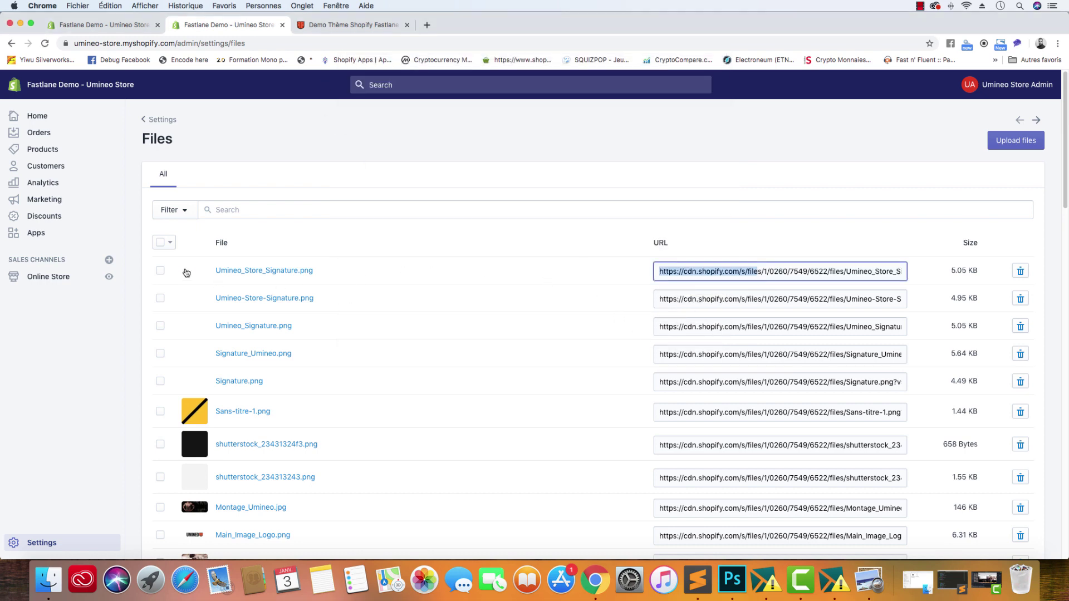
triple_click(759, 268)
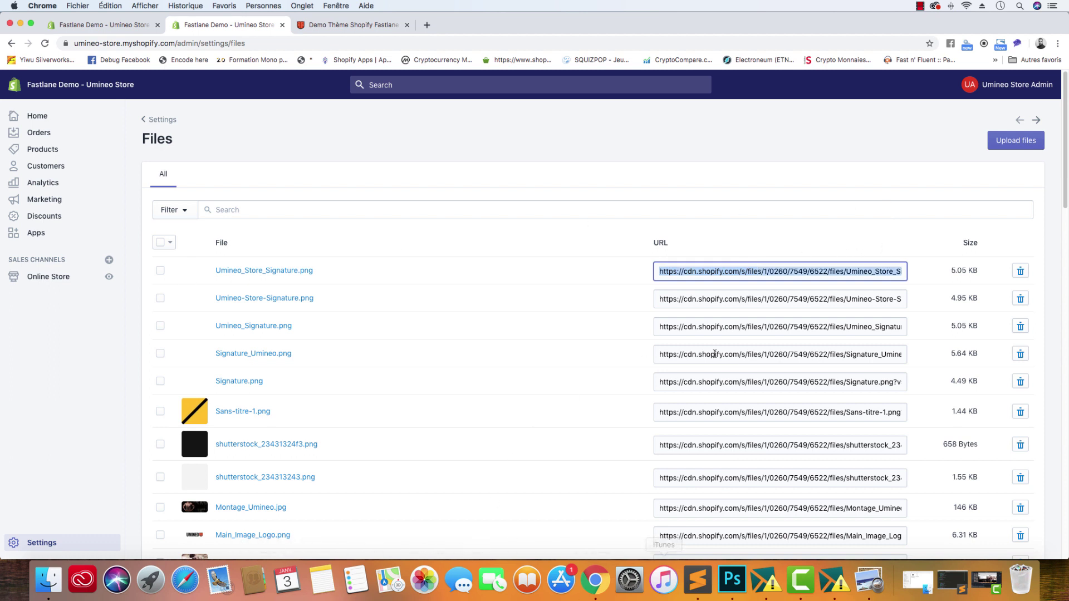
right_click(713, 276)
click(743, 294)
- Switch to Sublime Text, delete the signature image URL from the src attribute on line 5 of Pourquoi_Nous.html, and undo the deletion
click(691, 565)
click(384, 290)
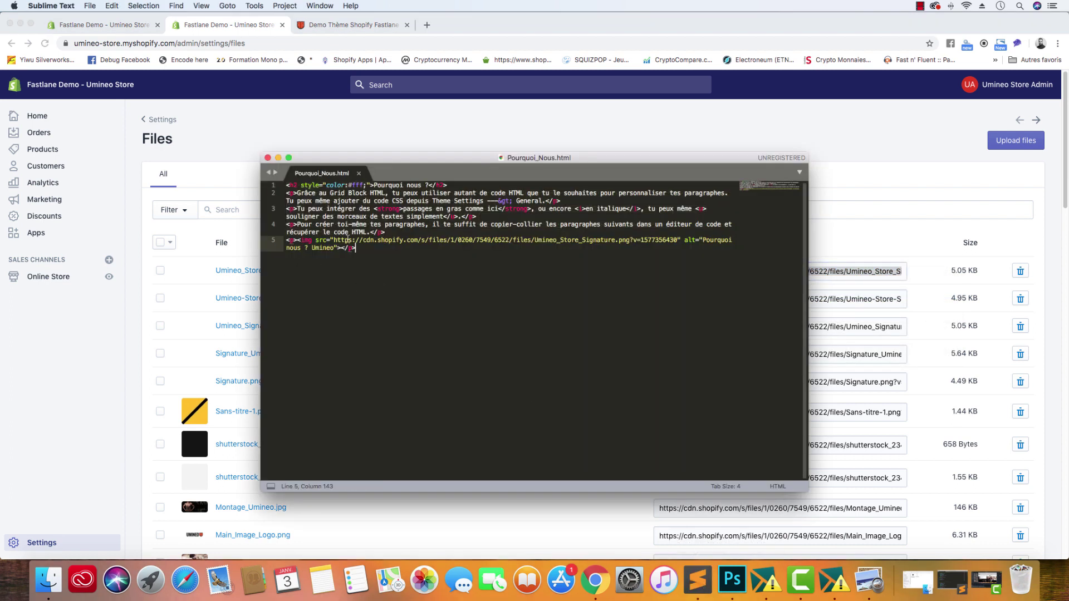
drag(336, 240, 521, 234)
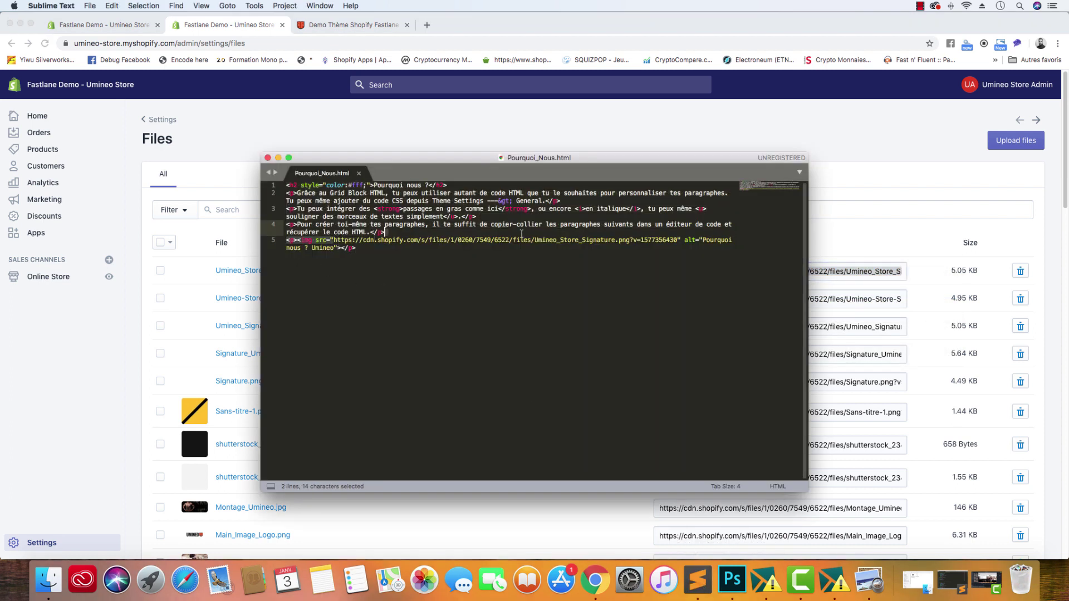
drag(661, 234, 677, 240)
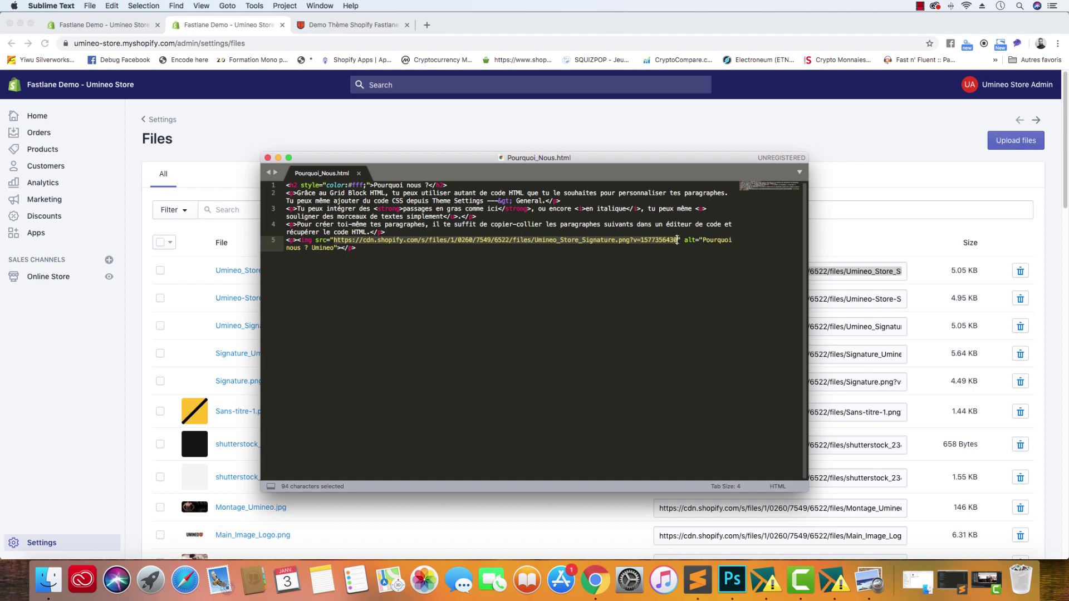
key(BackSpace)
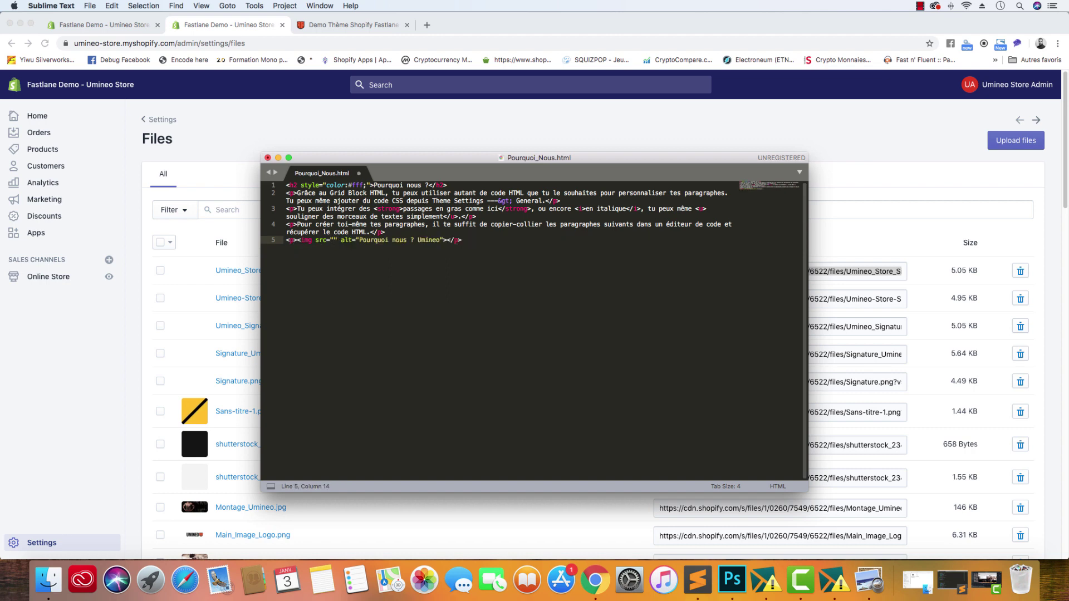
key(super+v)
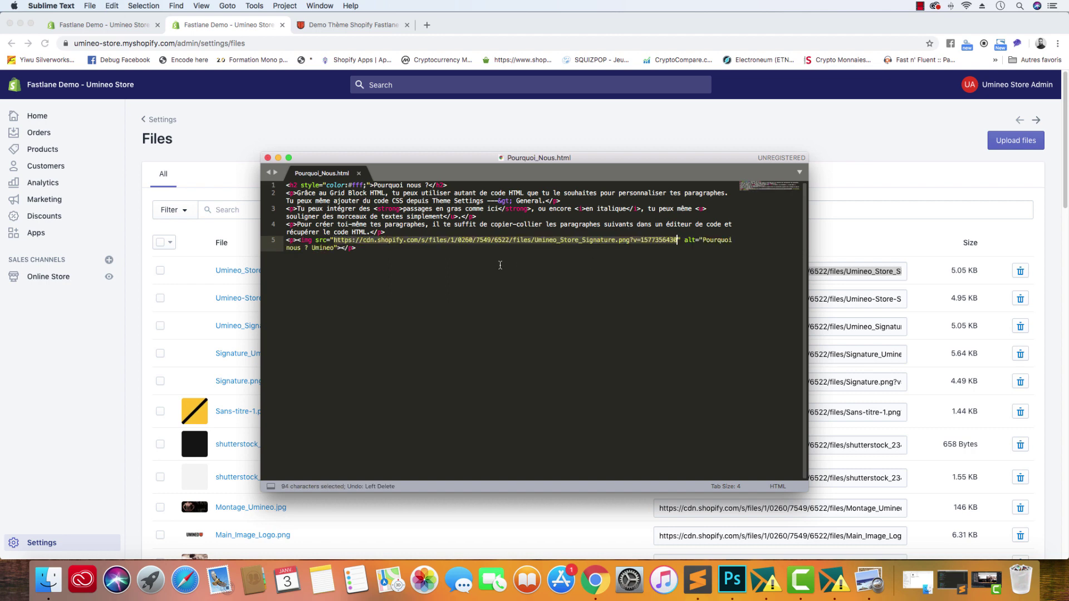
- Copy the entire code of Pourquoi_Nous.html and switch to the theme editor in Chrome
key(super+a)
right_click(321, 209)
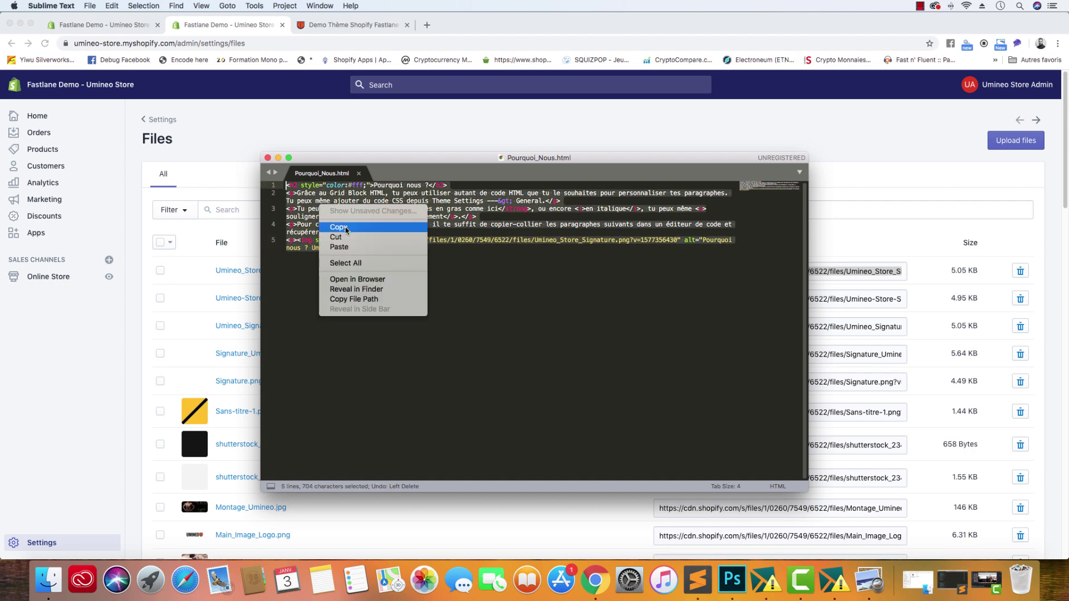
click(338, 227)
click(101, 24)
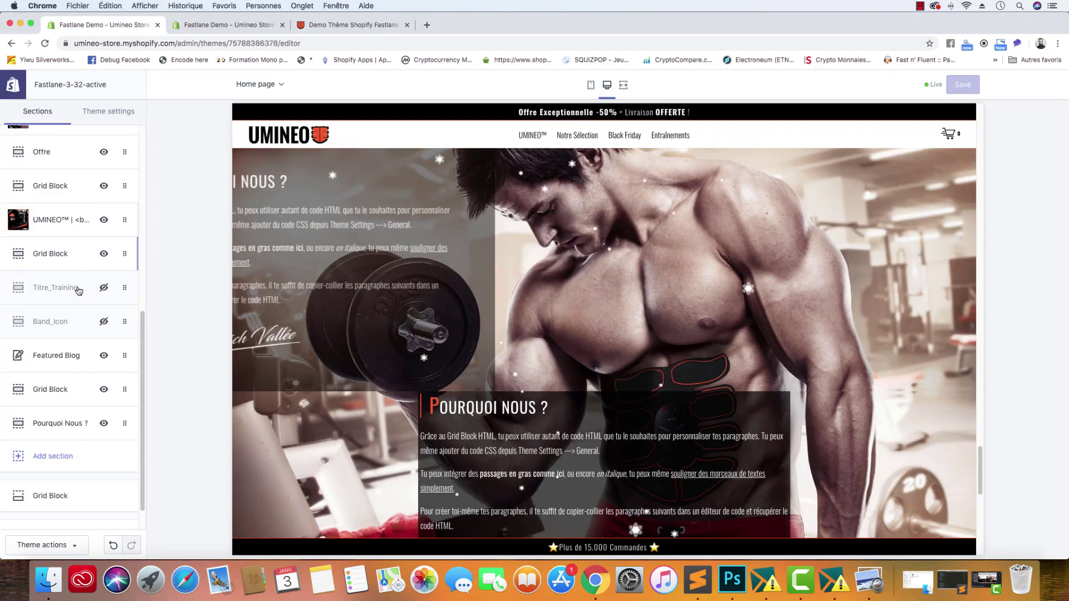
- Open the Html content of the "Pourquoi Nous ?" section and clear its button text
scroll(358, 370, down, 3)
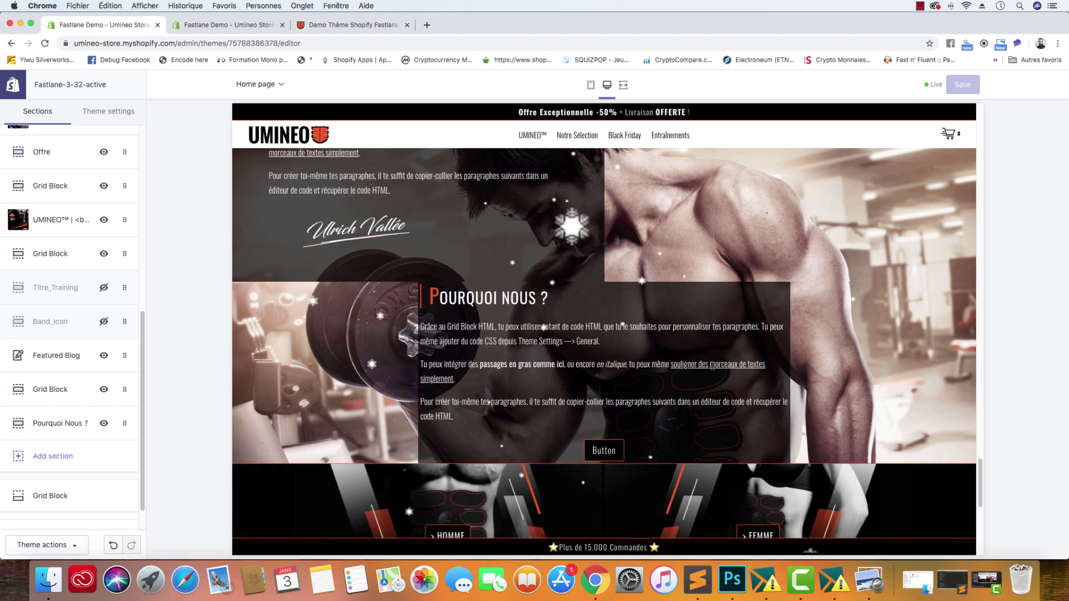
click(61, 423)
scroll(67, 353, down, 5)
scroll(66, 351, down, 2)
scroll(66, 335, up, 8)
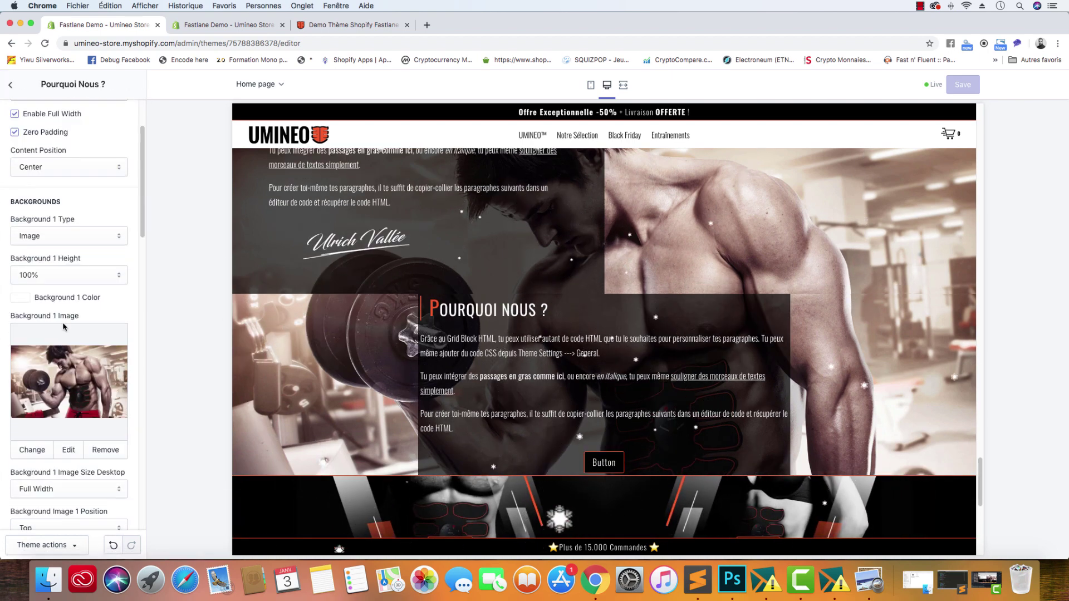
click(10, 84)
click(40, 421)
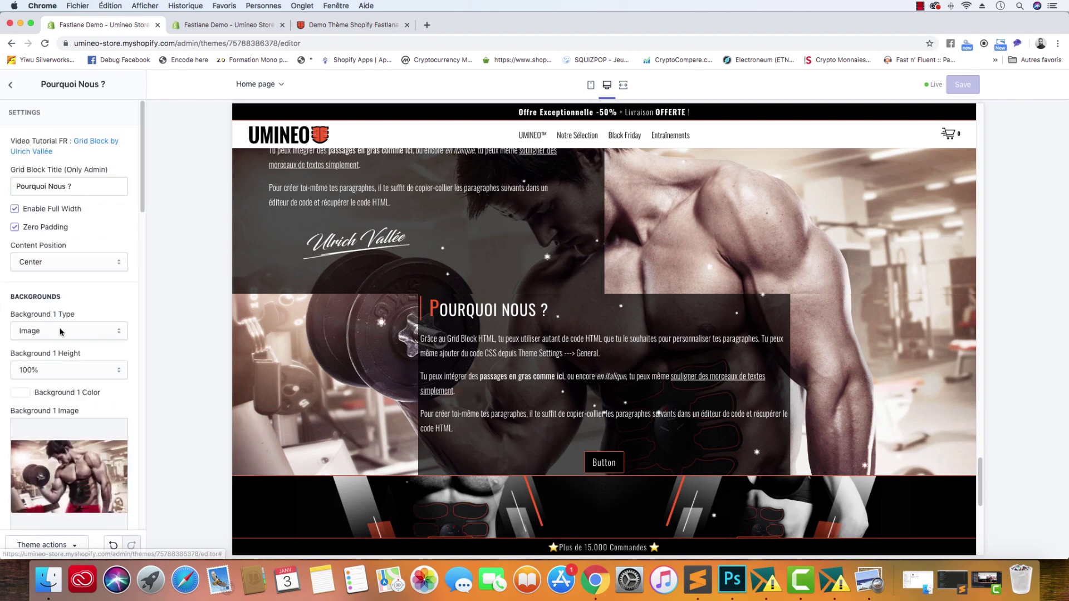
scroll(64, 331, down, 8)
scroll(62, 333, down, 10)
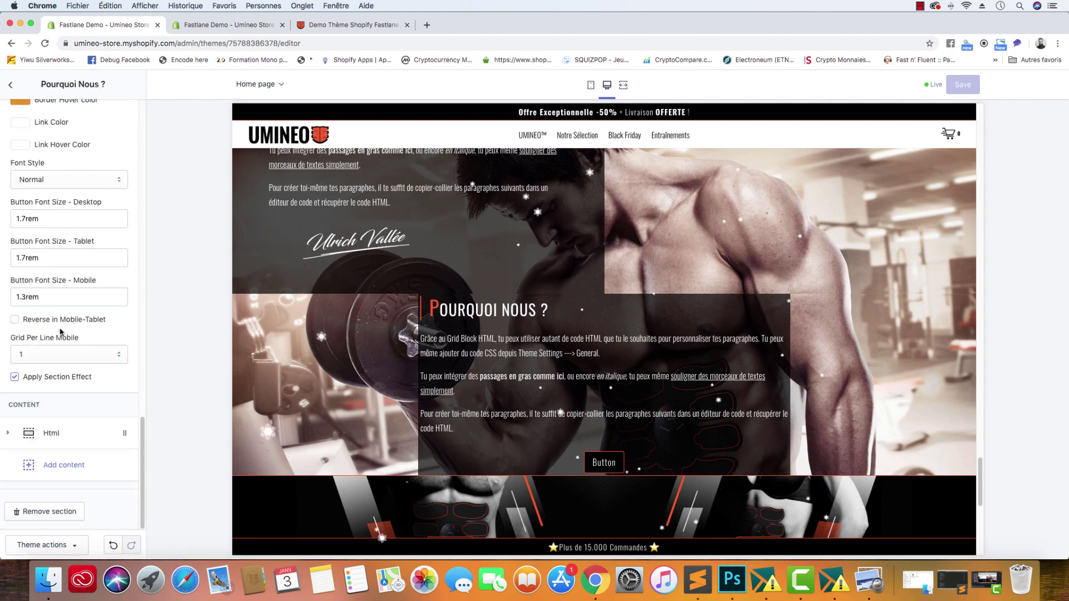
click(51, 431)
scroll(80, 384, down, 6)
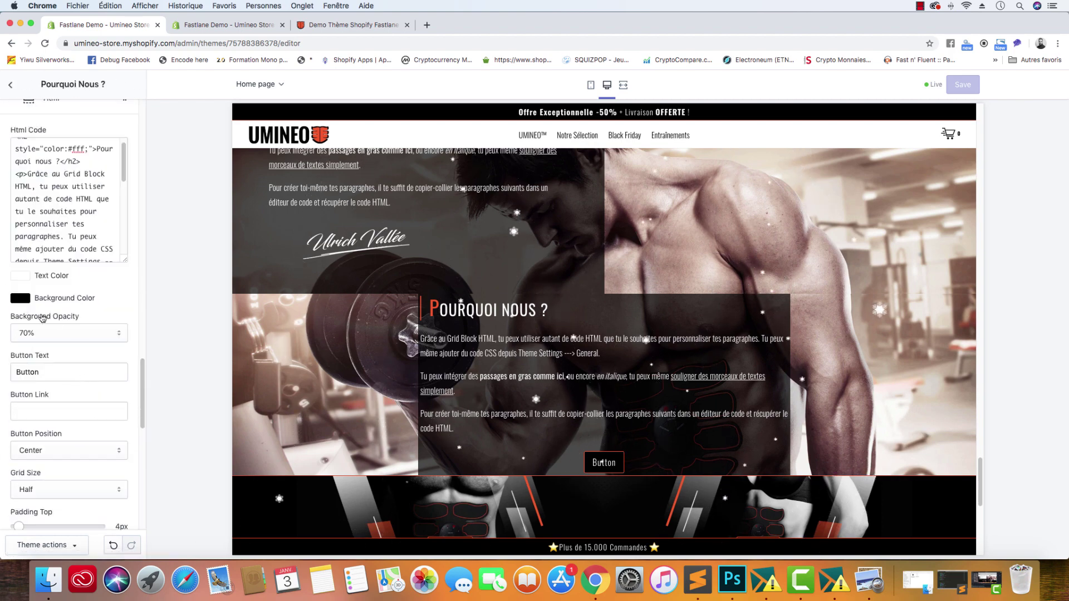
drag(39, 372, 12, 374)
key(BackSpace)
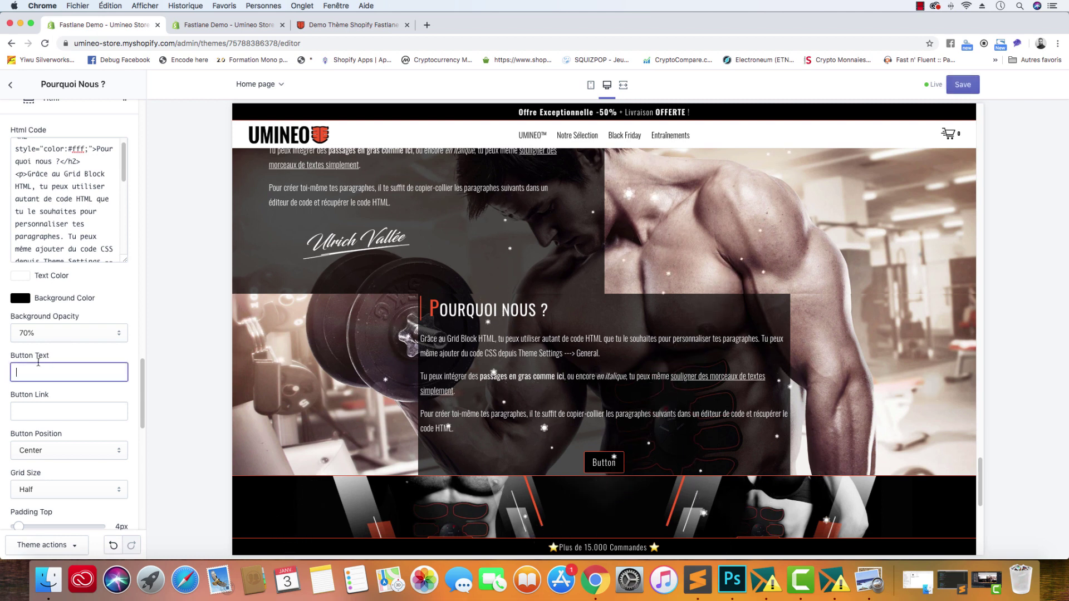
scroll(55, 366, down, 3)
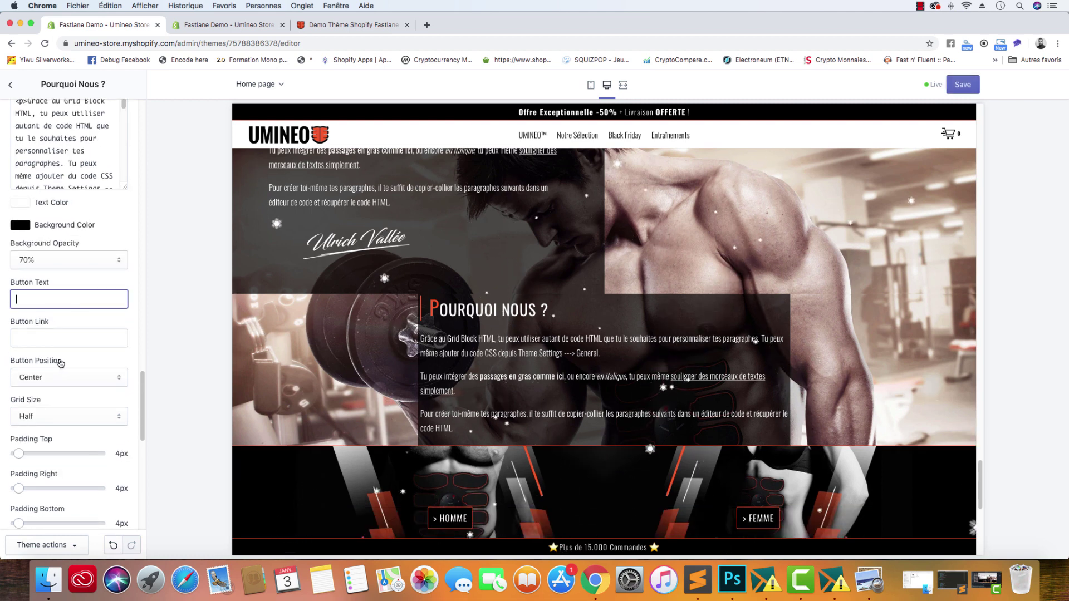
- Replace the Html Code of the content block with the code copied from Pourquoi_Nous.html
click(80, 166)
key(ctrl+a)
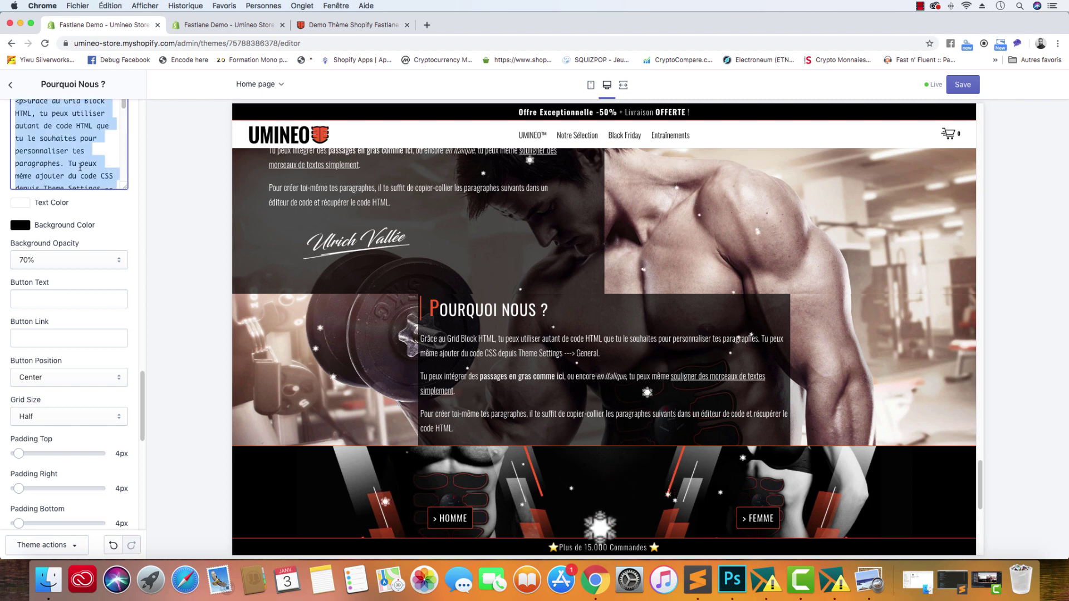
key(Right)
click(133, 182)
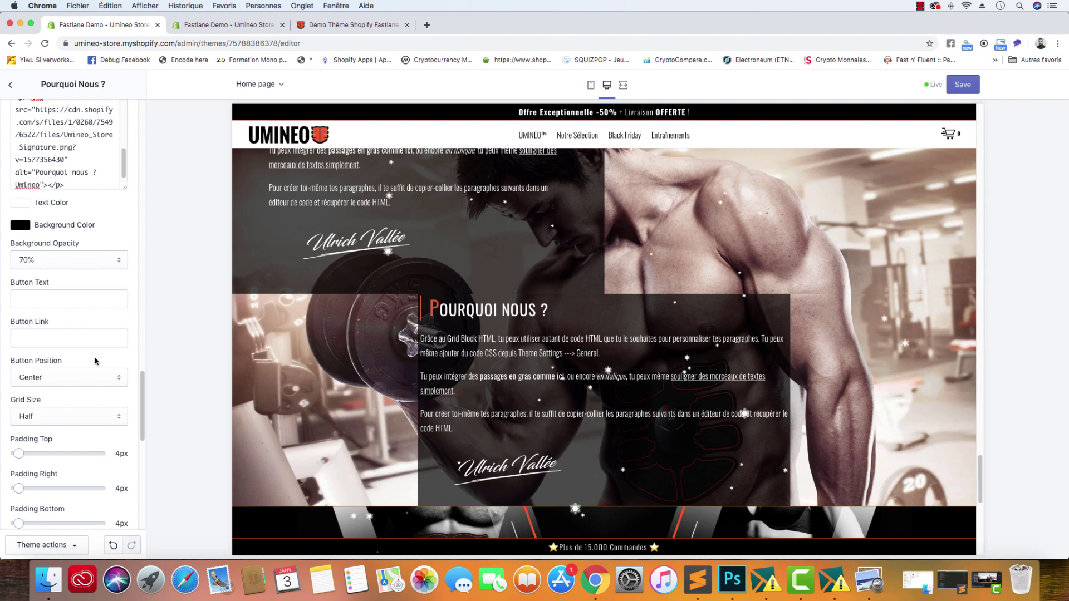
- Consult Model_4.pdf in the MODEL4 folder and set the Html block's padding to 50px top, 70px right, 30px bottom and 70px left
click(48, 579)
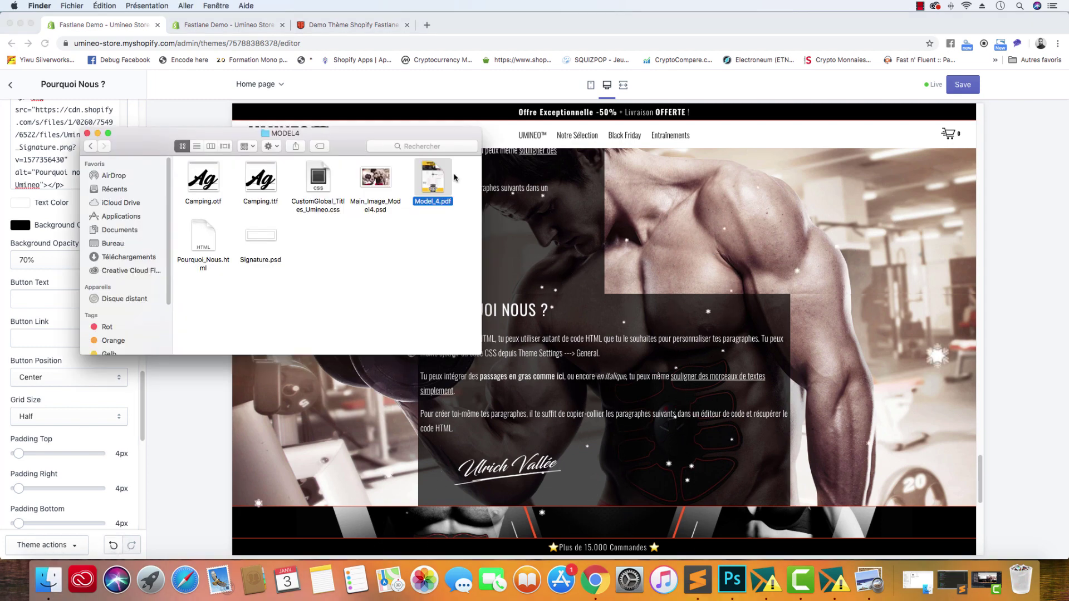
double_click(429, 182)
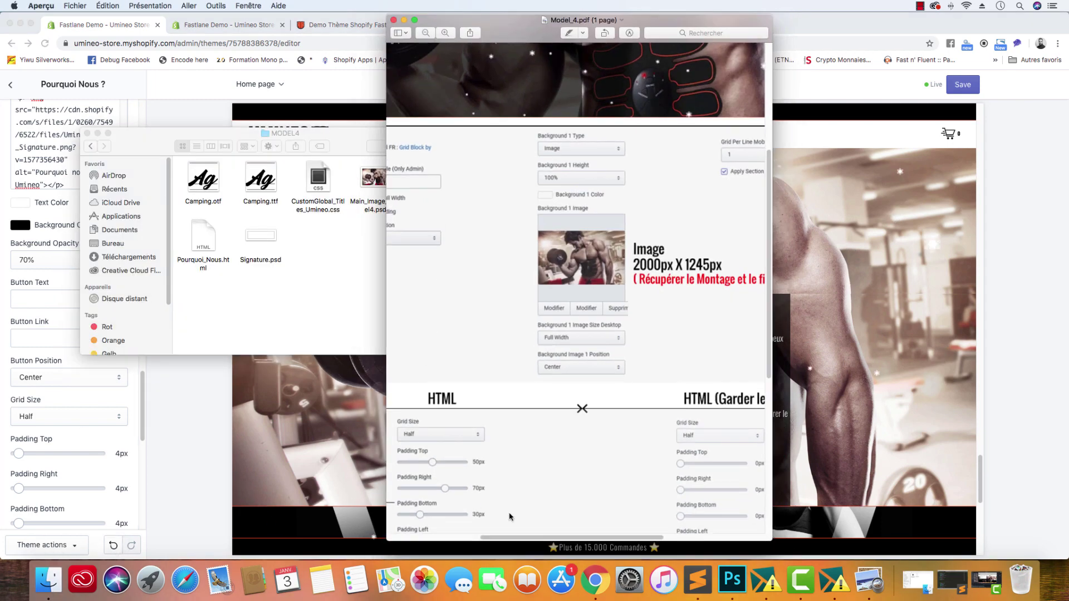
scroll(510, 517, left, 5)
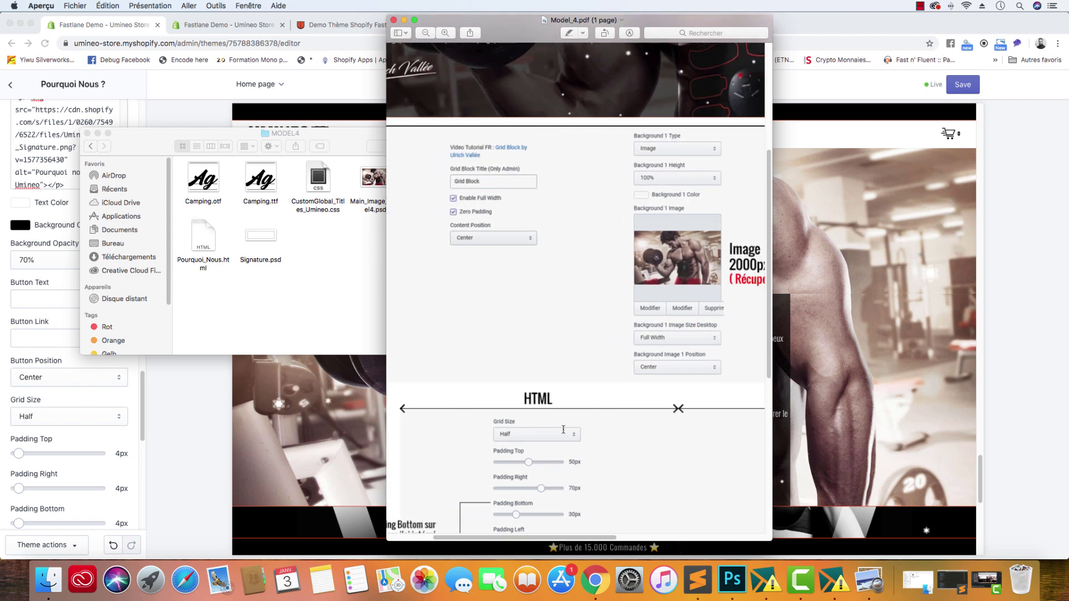
scroll(573, 431, down, 5)
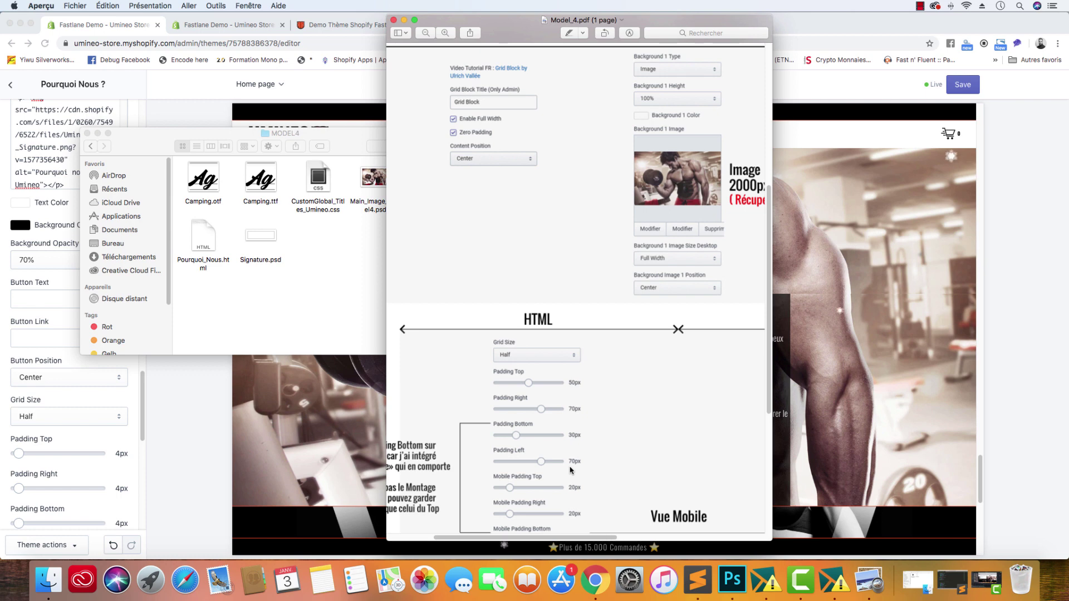
click(132, 439)
drag(18, 453, 58, 453)
drag(19, 489, 74, 490)
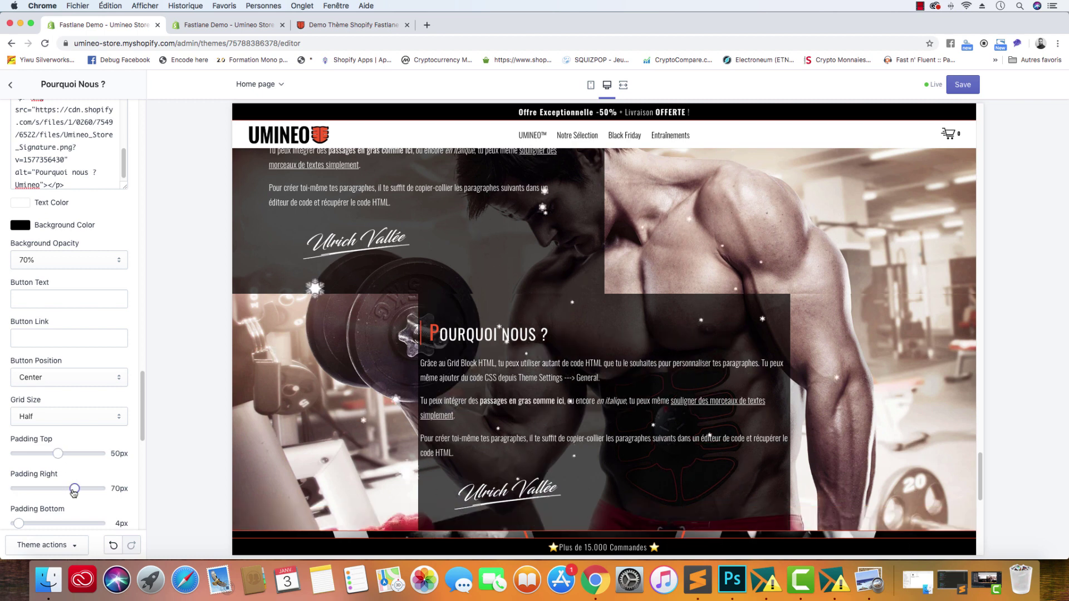
scroll(74, 490, down, 3)
drag(18, 445, 41, 445)
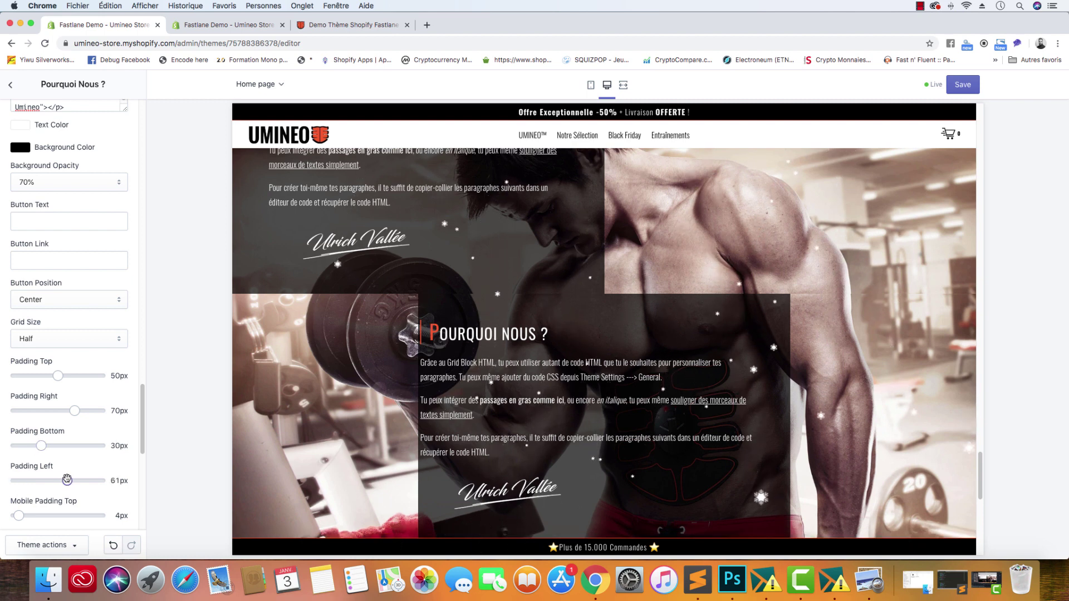
drag(62, 482, 74, 480)
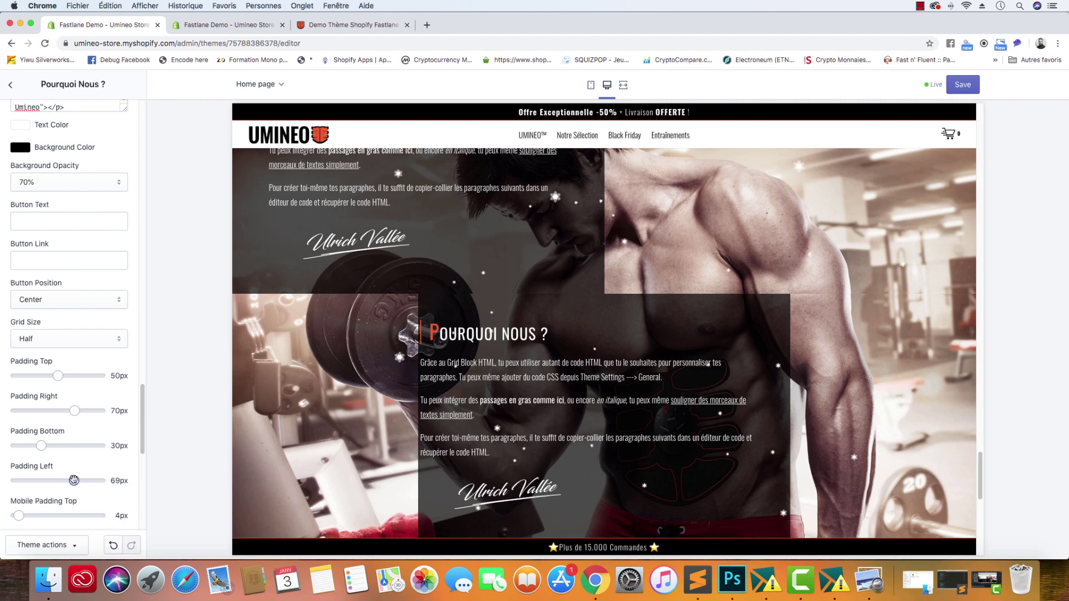
- Consult Model_4.pdf again, set the mobile padding to 20px top, 20px right, 10px bottom and 20px left, and save the theme
click(48, 579)
double_click(438, 179)
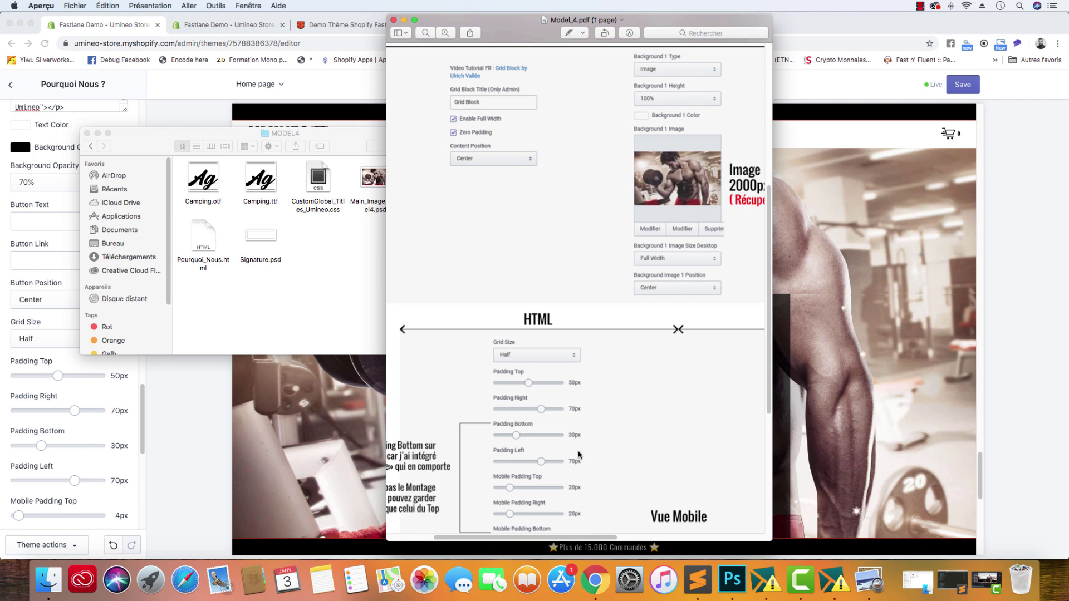
scroll(578, 454, down, 2)
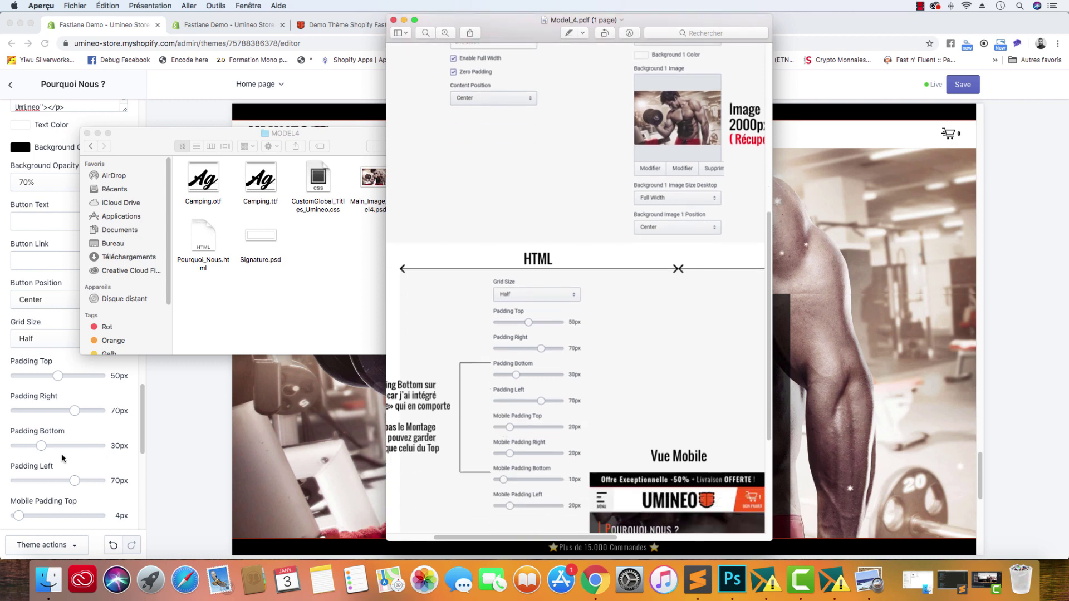
click(139, 429)
scroll(9, 349, down, 5)
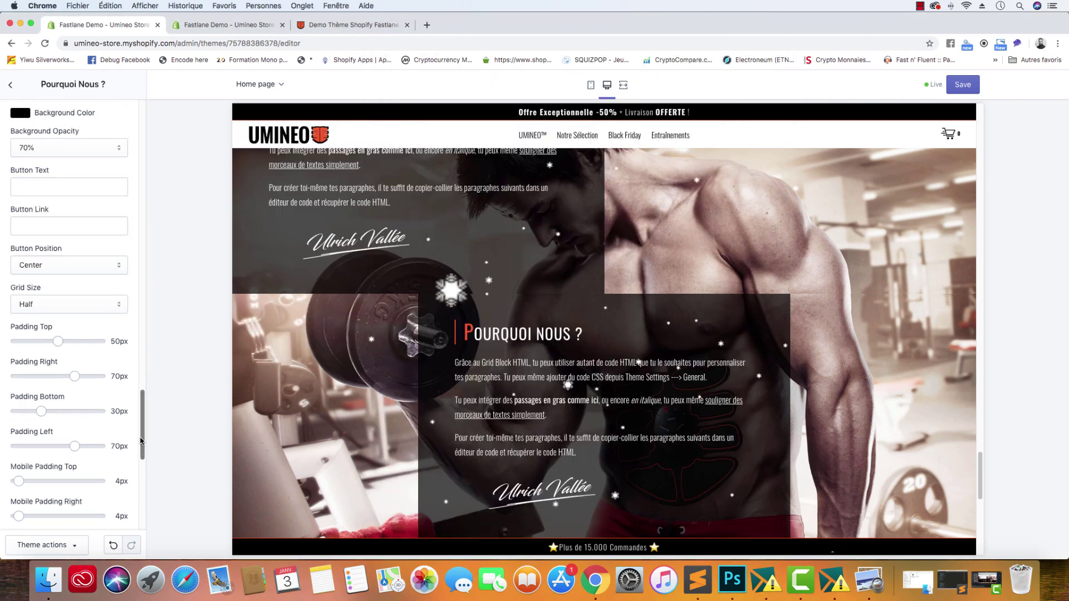
drag(19, 345, 31, 346)
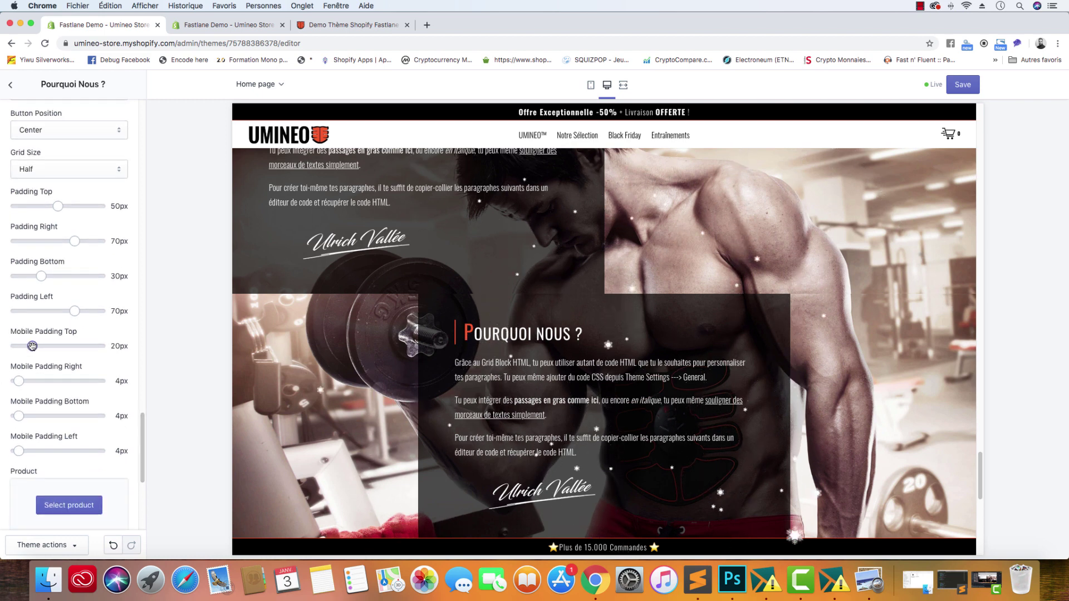
drag(19, 381, 26, 381)
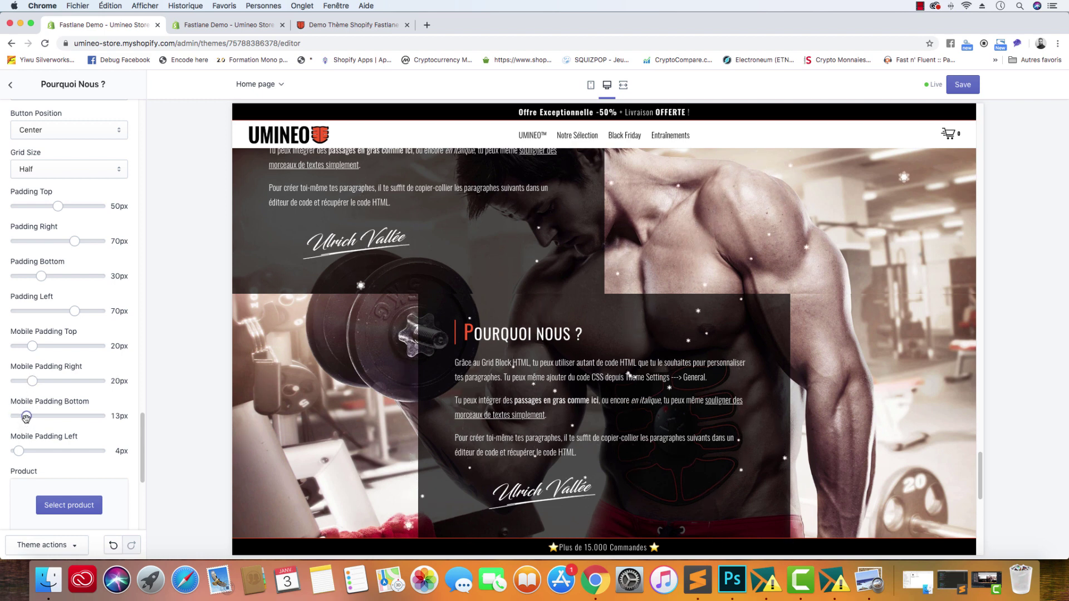
drag(18, 451, 31, 451)
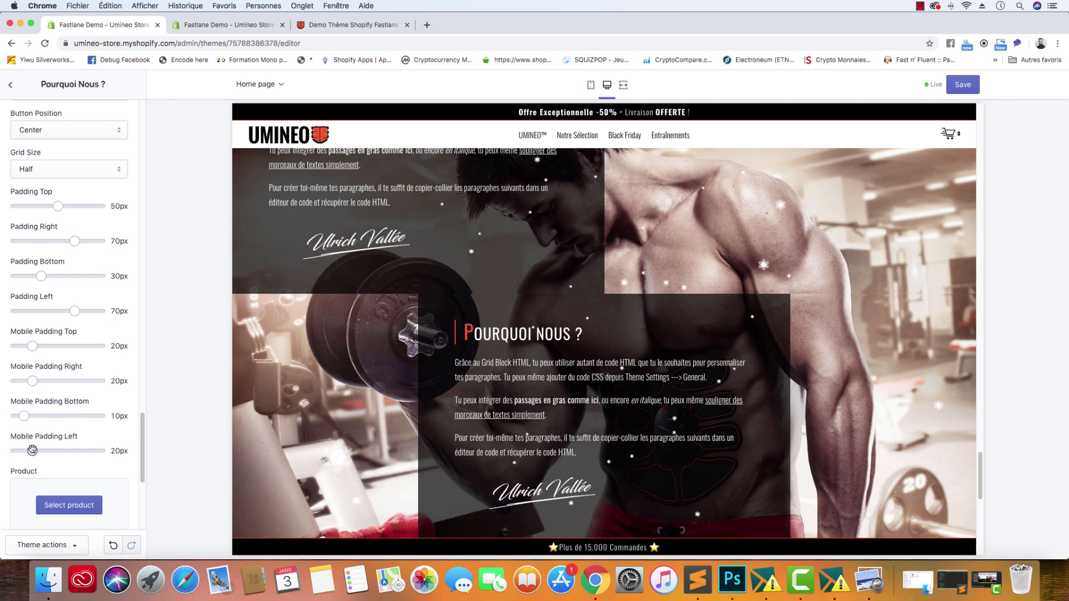
key(super+s)
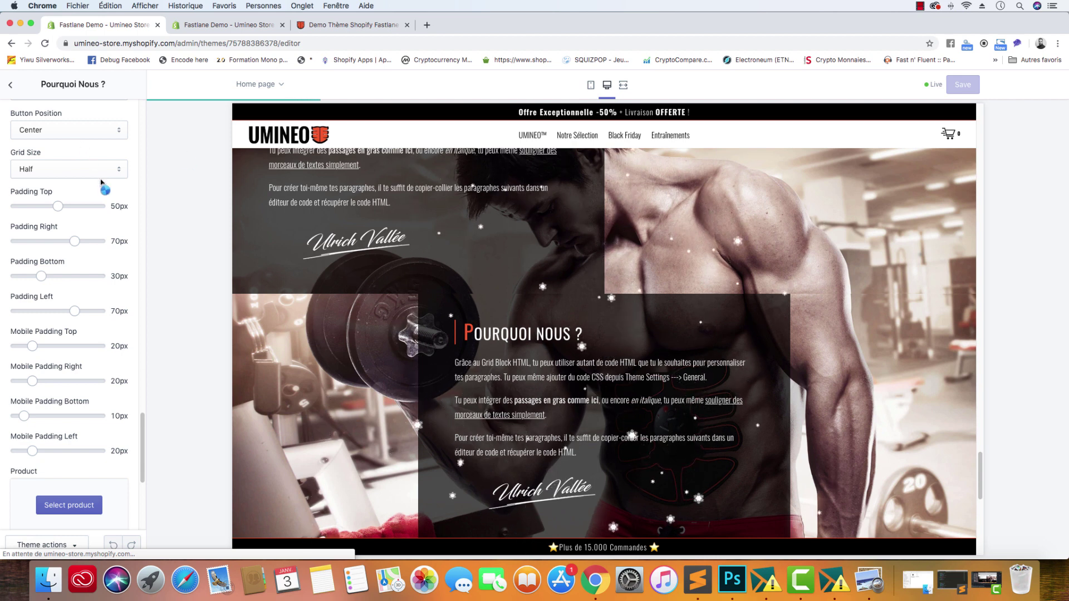
- Examine the Html block's Grid Size options and its remaining padding, product and animation settings
scroll(64, 184, up, 2)
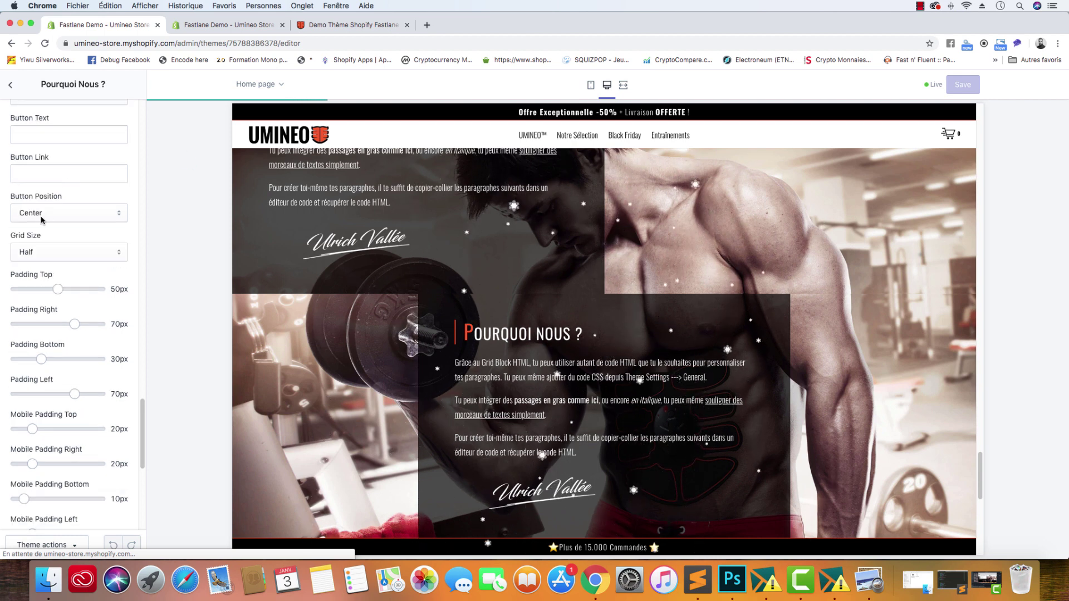
click(40, 251)
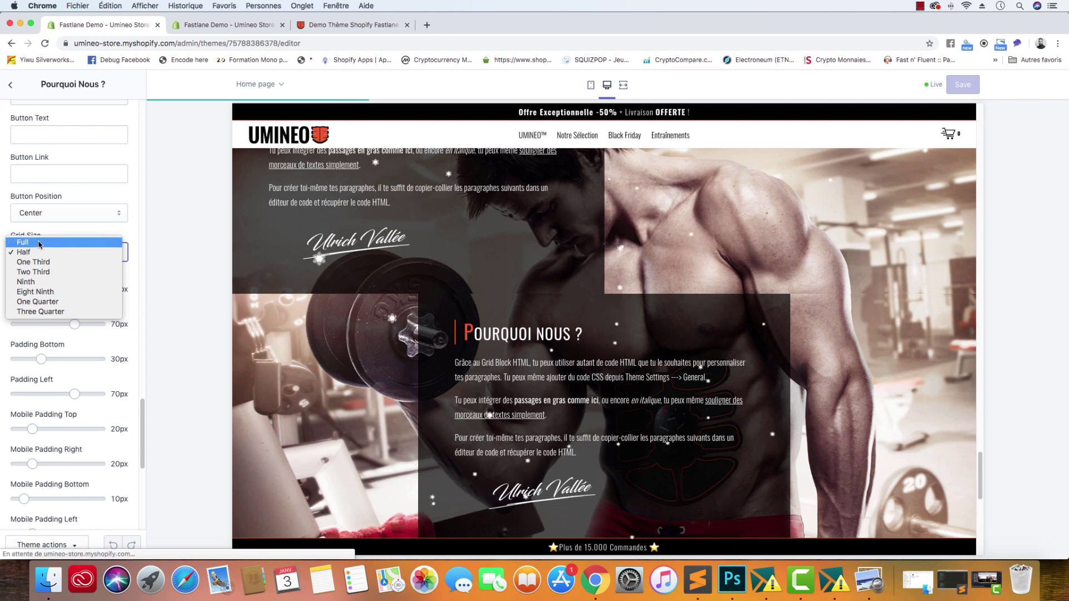
click(129, 219)
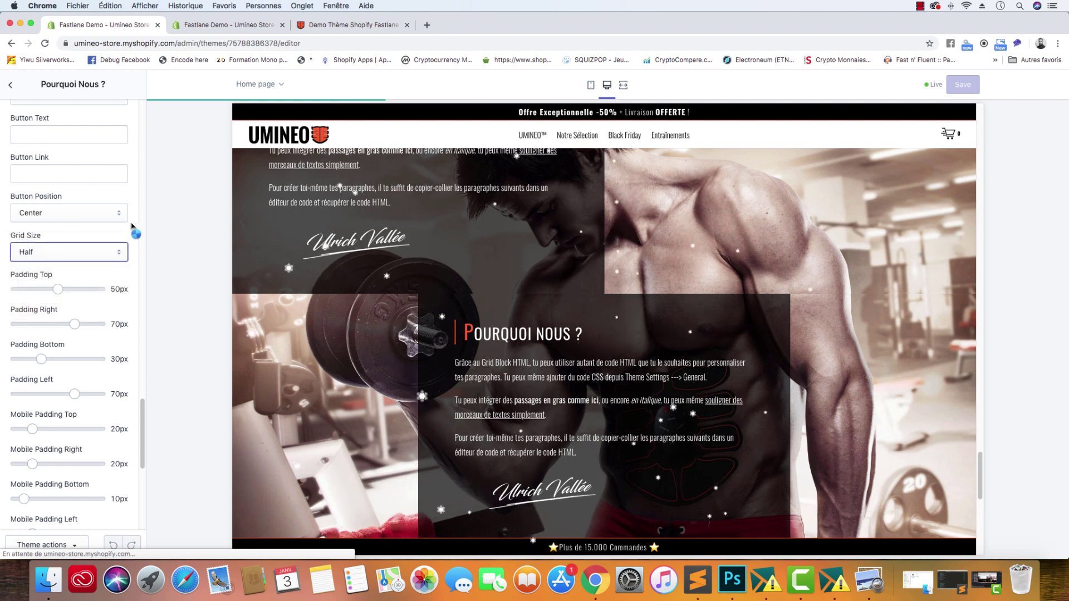
scroll(130, 219, up, 7)
scroll(93, 202, down, 10)
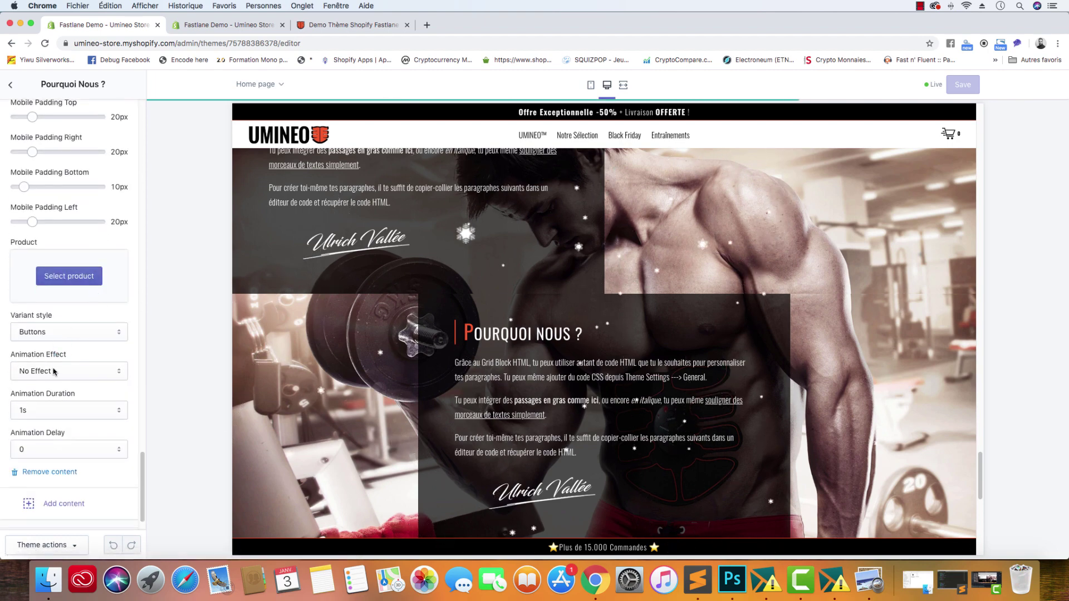
scroll(125, 320, down, 2)
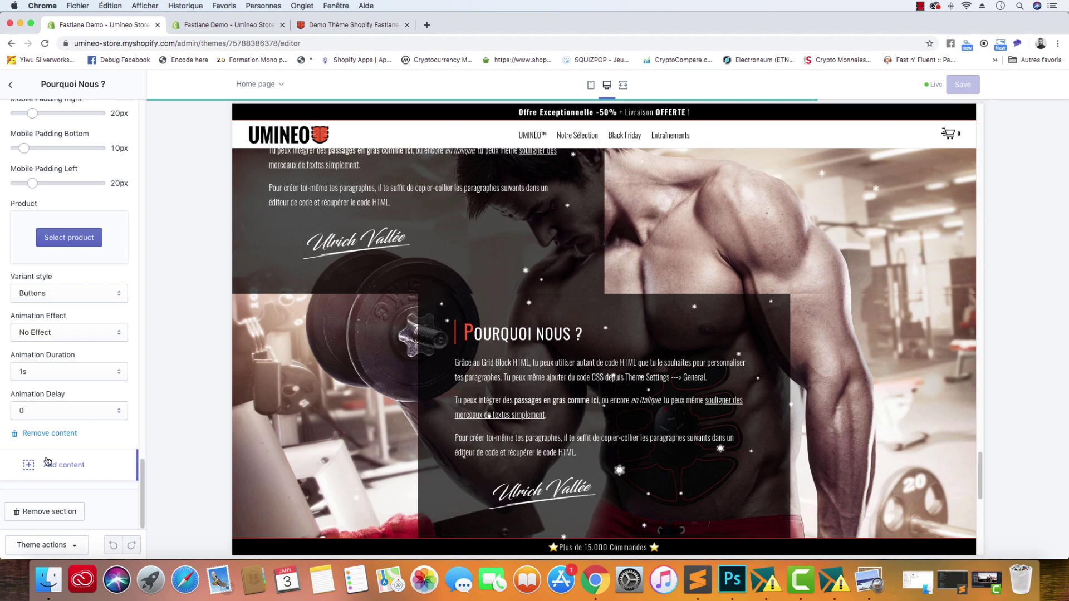
scroll(83, 334, up, 8)
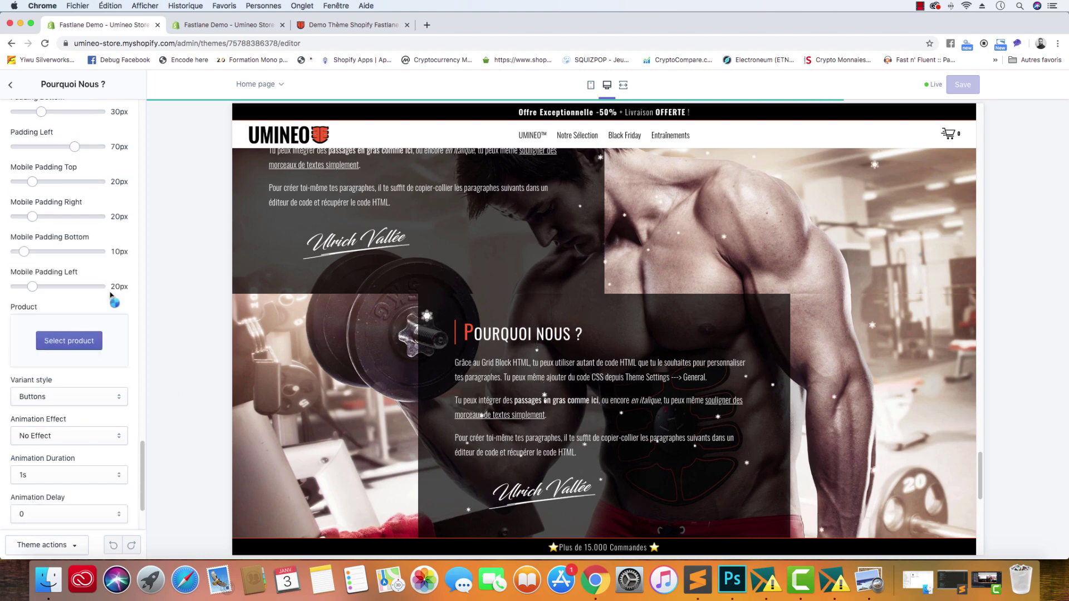
scroll(77, 370, down, 6)
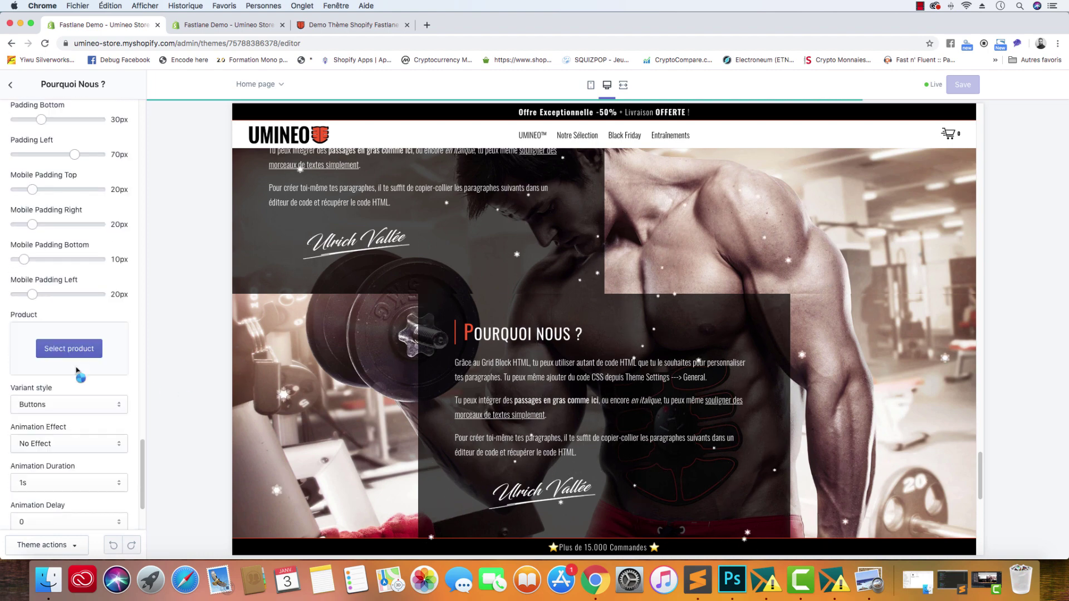
scroll(76, 368, down, 2)
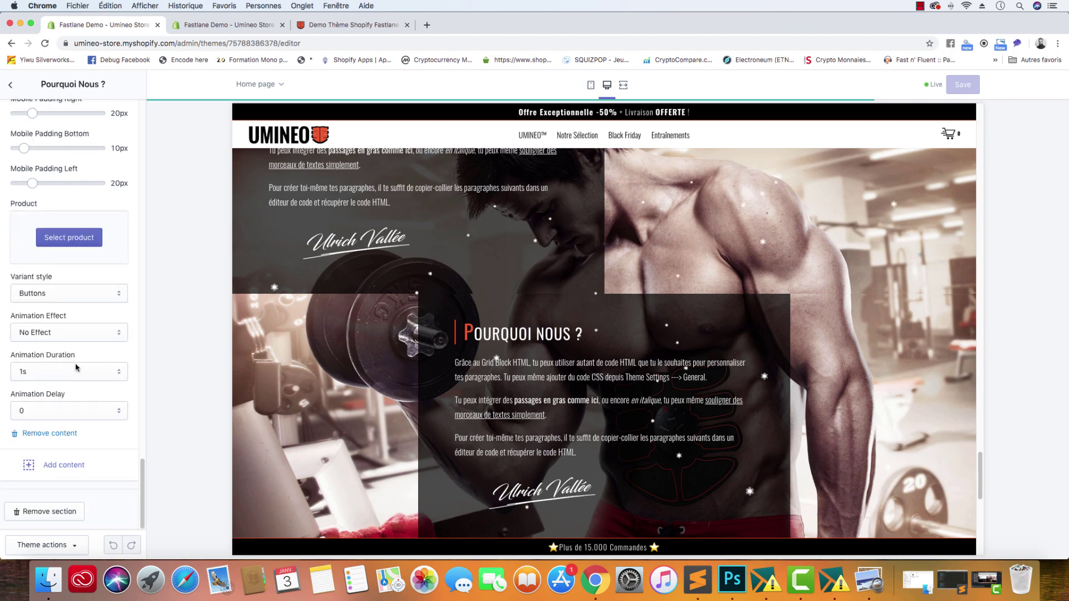
- Add a second Html content block to the "Pourquoi Nous ?" section
click(64, 465)
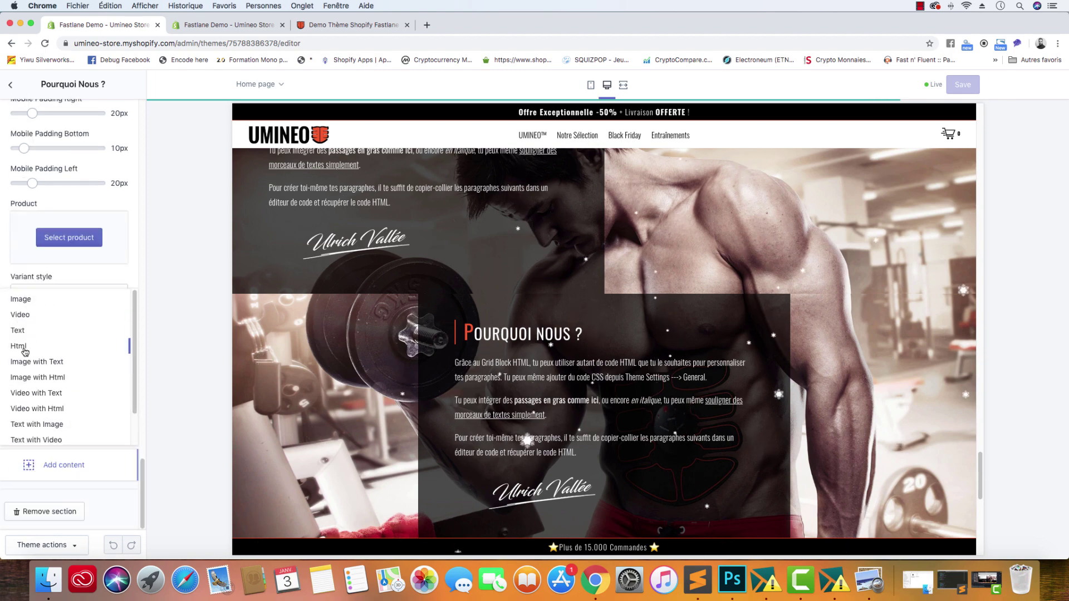
click(18, 345)
scroll(25, 350, up, 12)
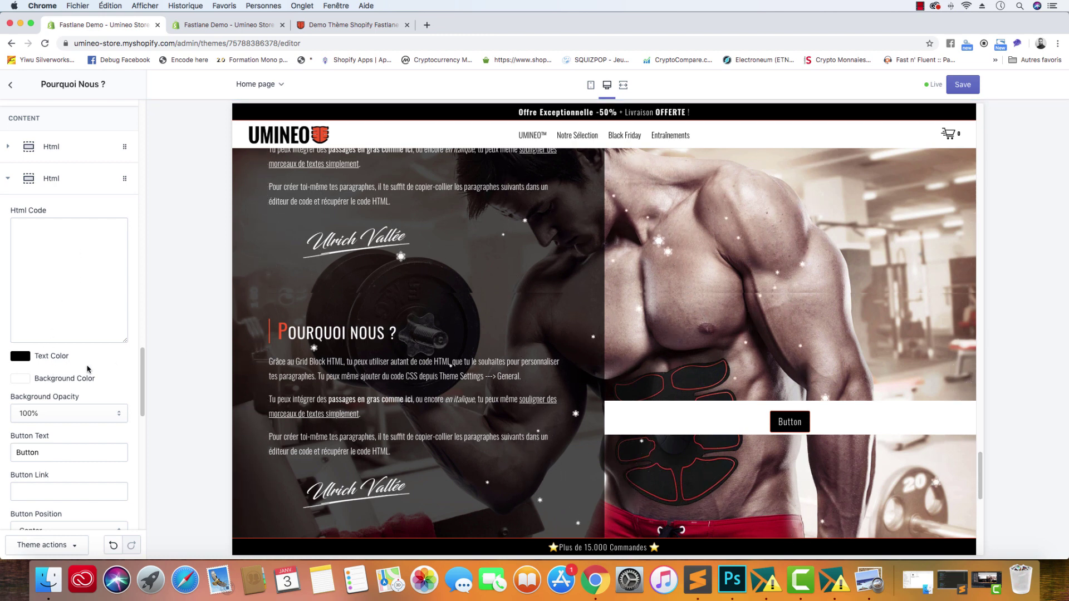
- Set the second Html block's background colour to none and clear its button text
scroll(32, 316, down, 3)
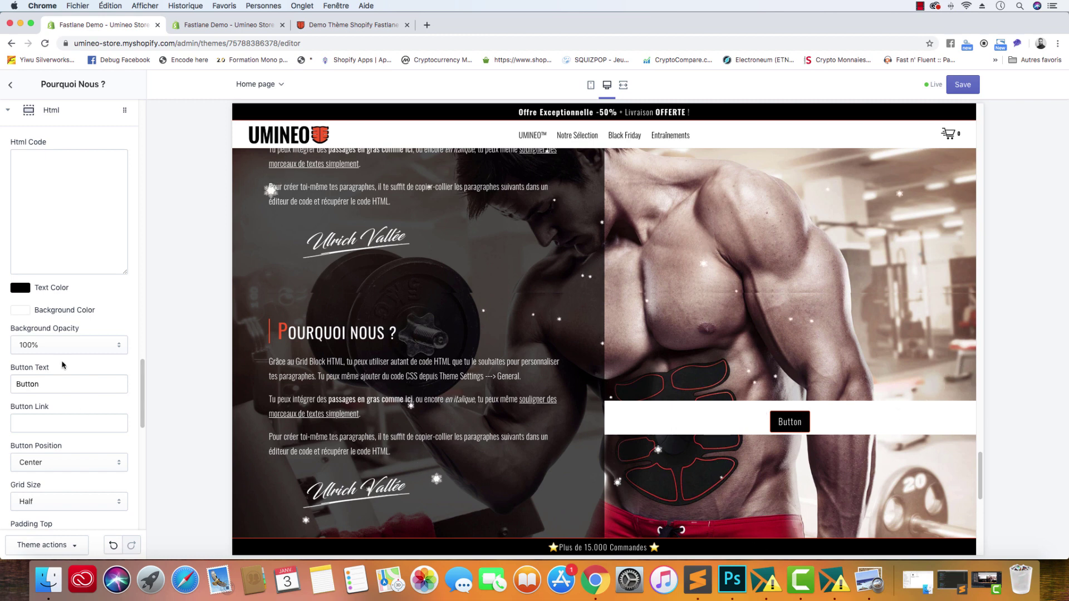
click(21, 310)
click(101, 425)
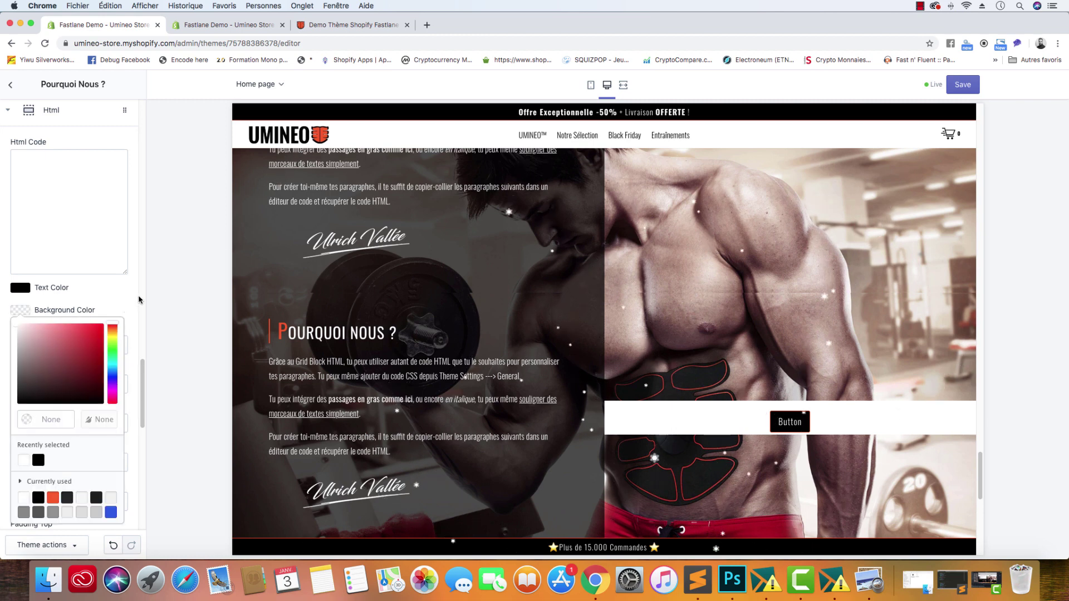
click(131, 298)
click(54, 385)
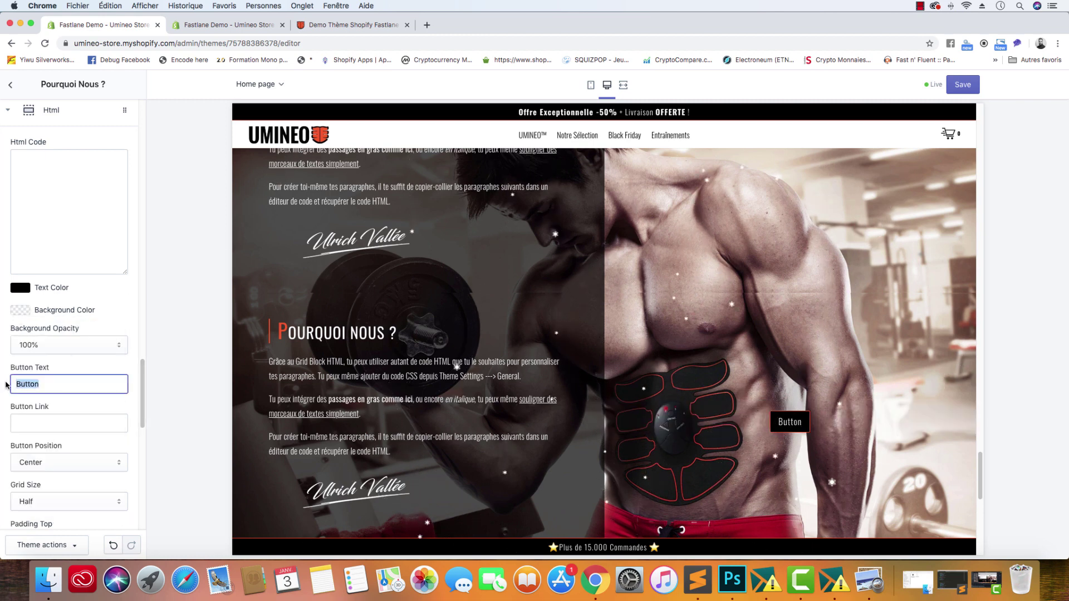
- Set all desktop and mobile paddings of the second Html block to 0px
scroll(24, 380, down, 10)
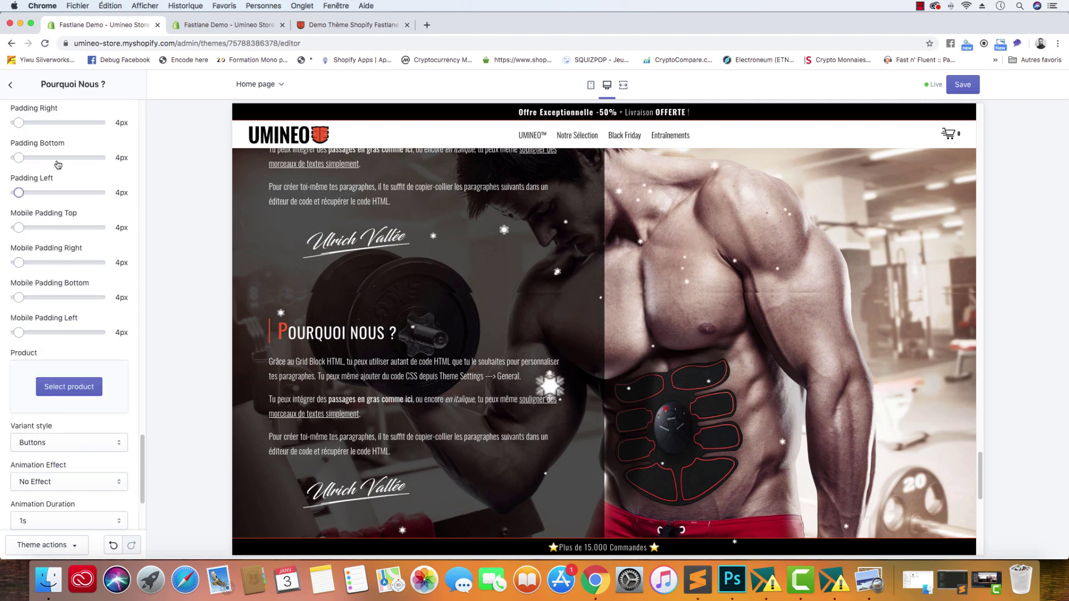
scroll(38, 183, up, 2)
drag(18, 148, 14, 148)
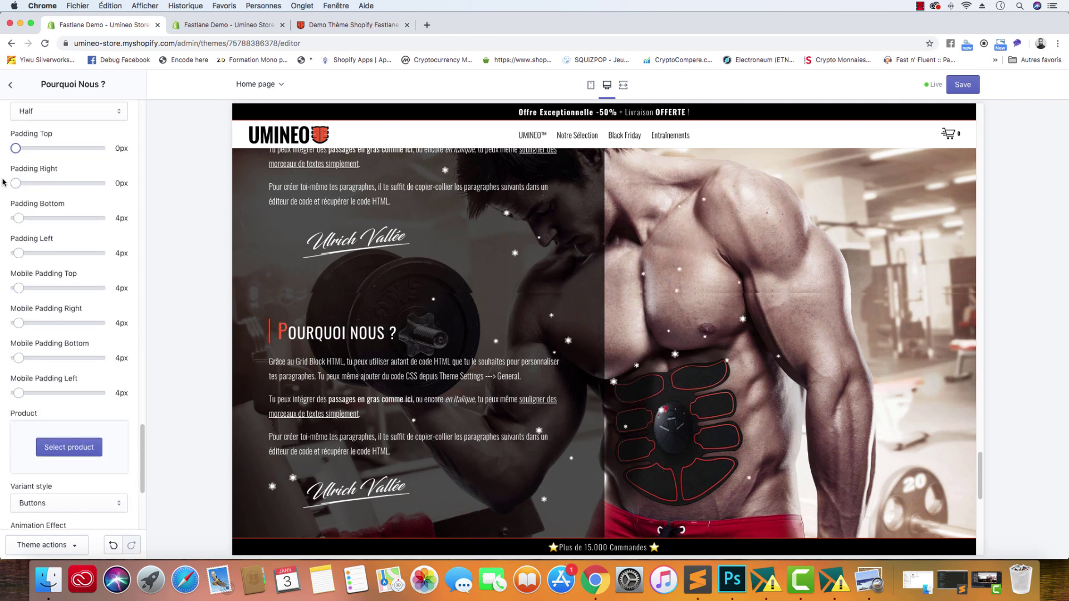
drag(19, 218, 12, 358)
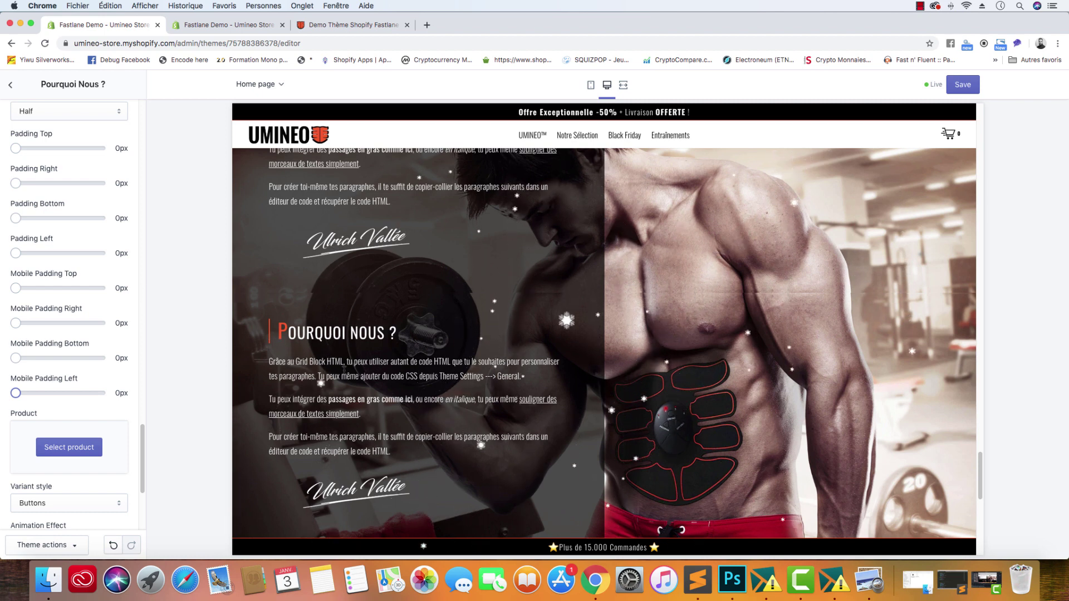
- Set the animation effect of the first Html block to fadeInLeft
scroll(54, 214, up, 3)
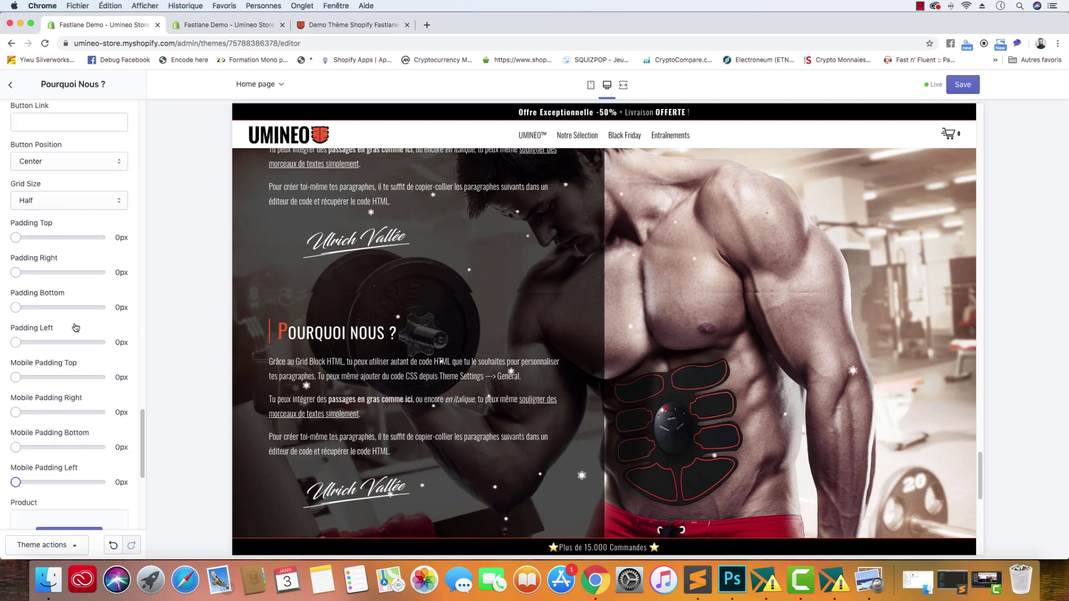
scroll(76, 328, down, 10)
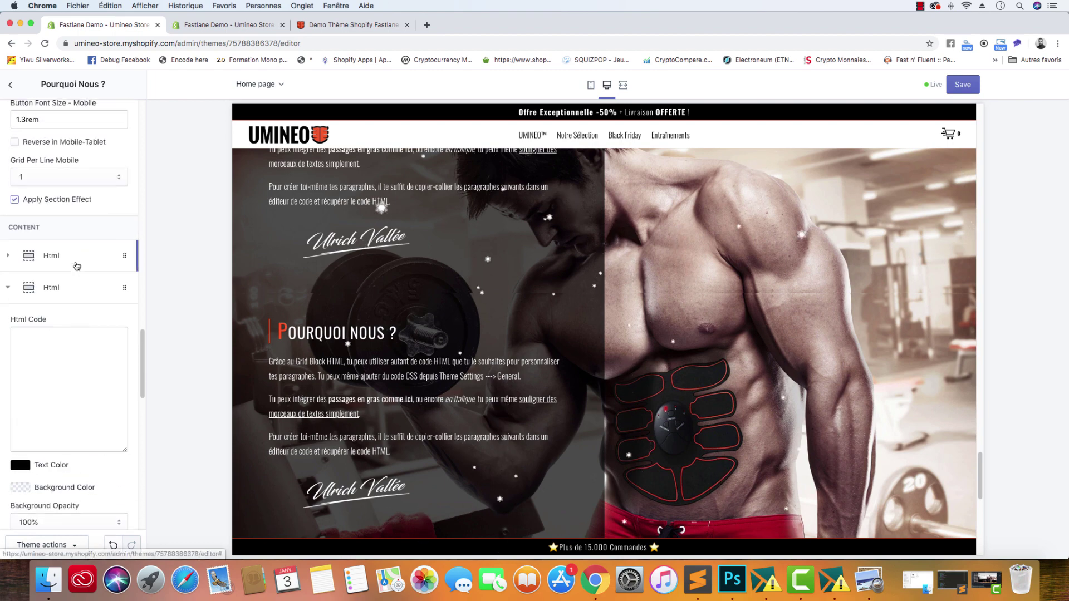
click(76, 266)
scroll(75, 413, down, 3)
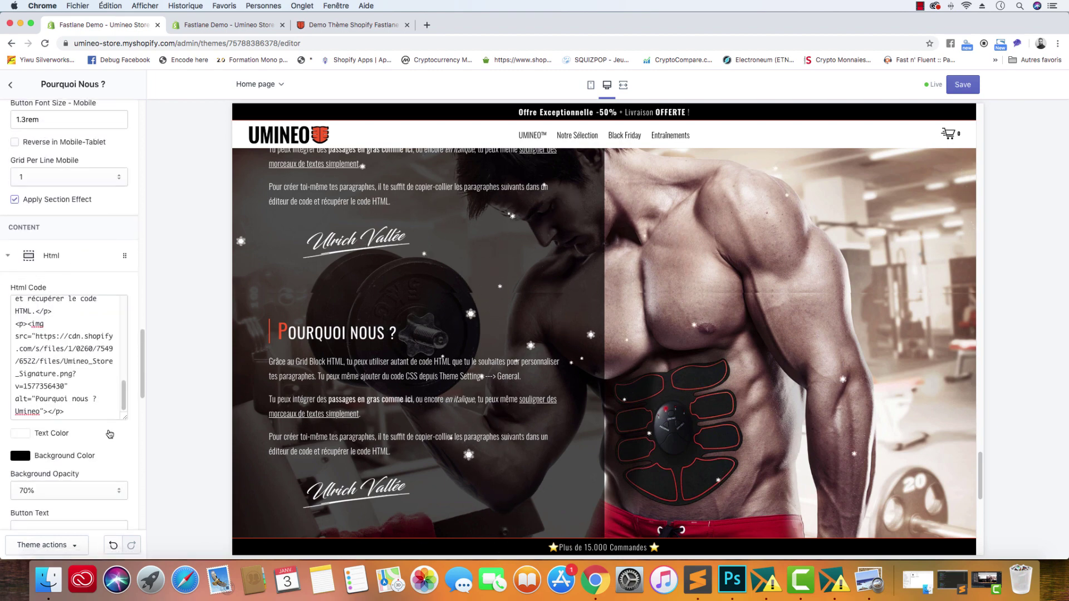
scroll(110, 435, down, 15)
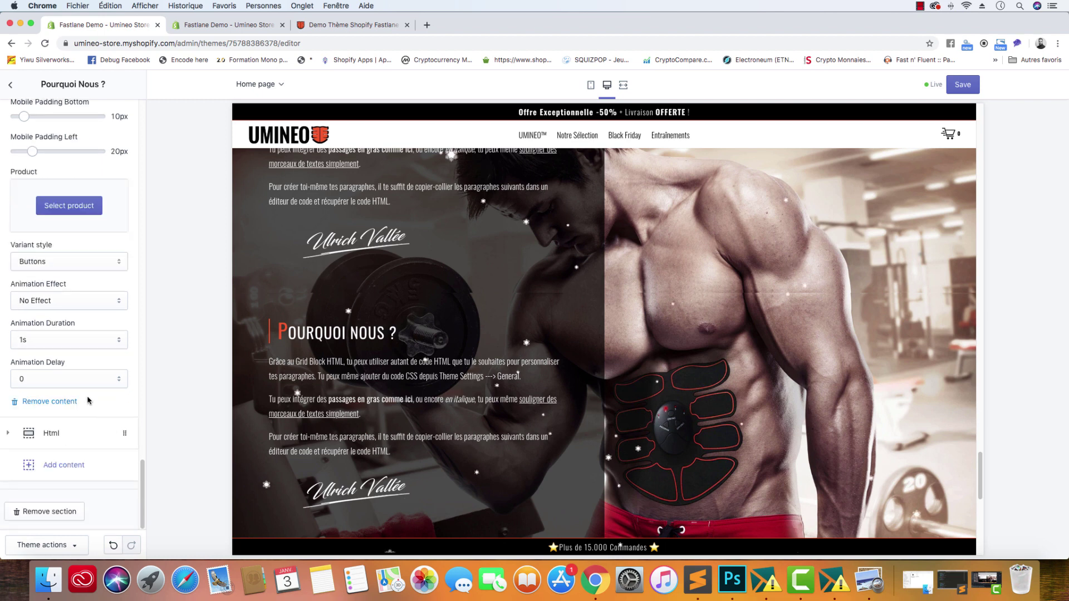
click(61, 304)
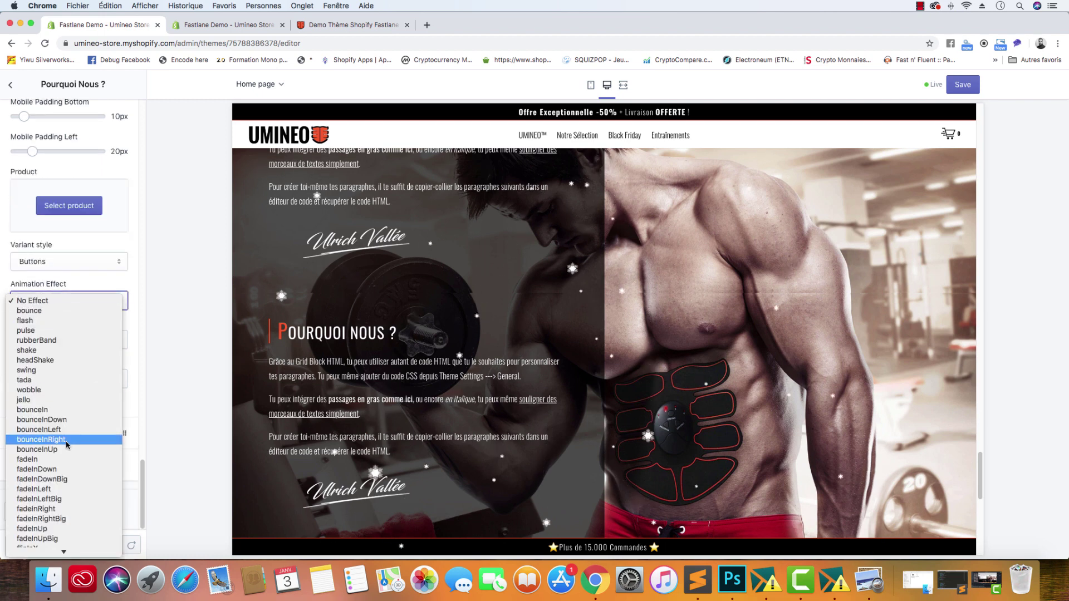
key(Escape)
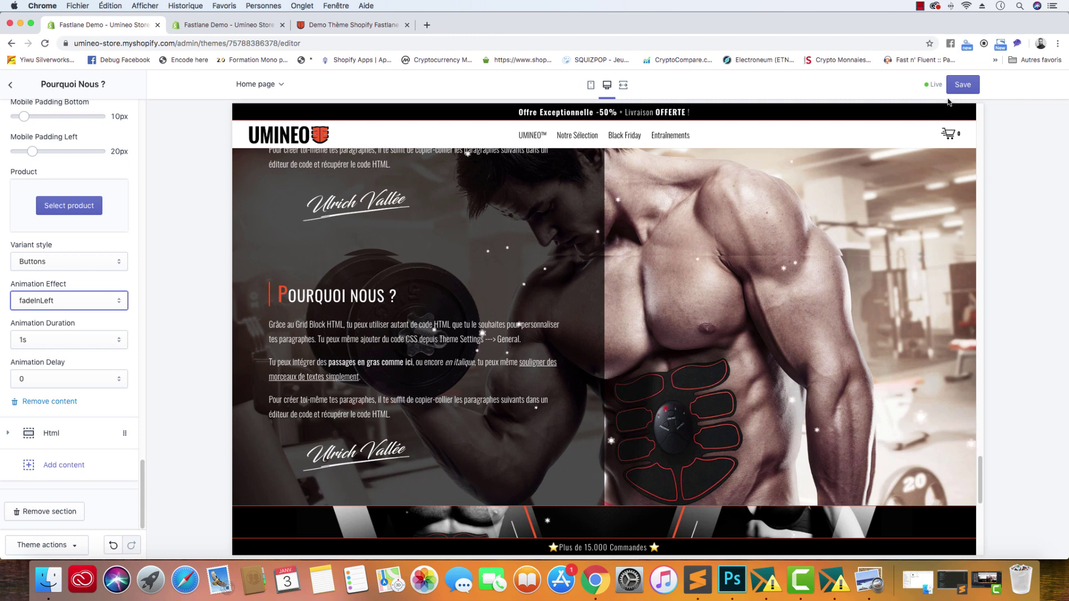
- Save the theme, return to the section list and hide the "Pourquoi Nous ?" section
click(959, 87)
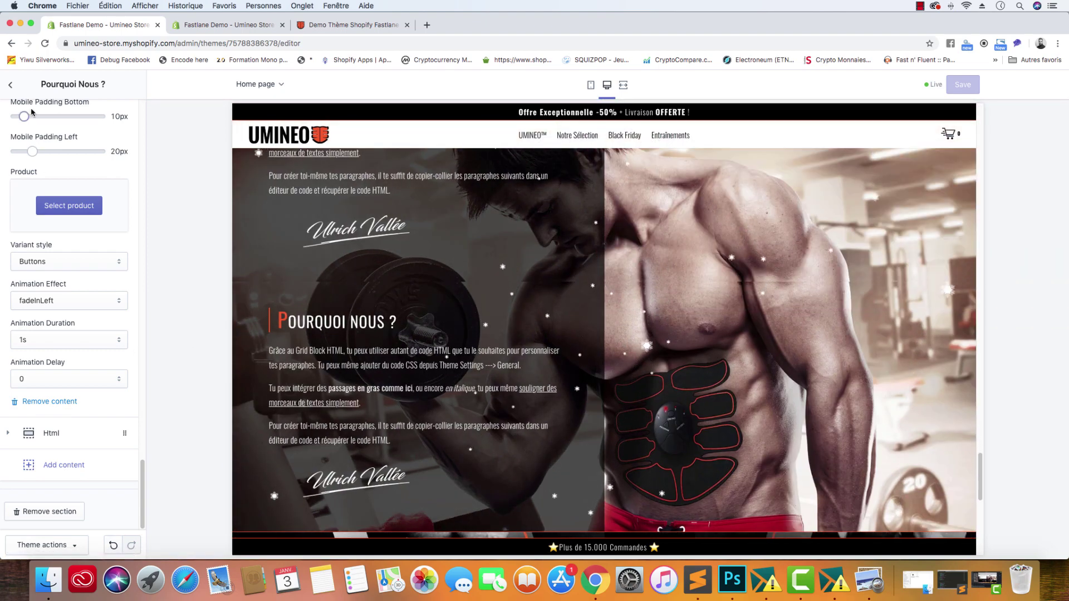
click(11, 86)
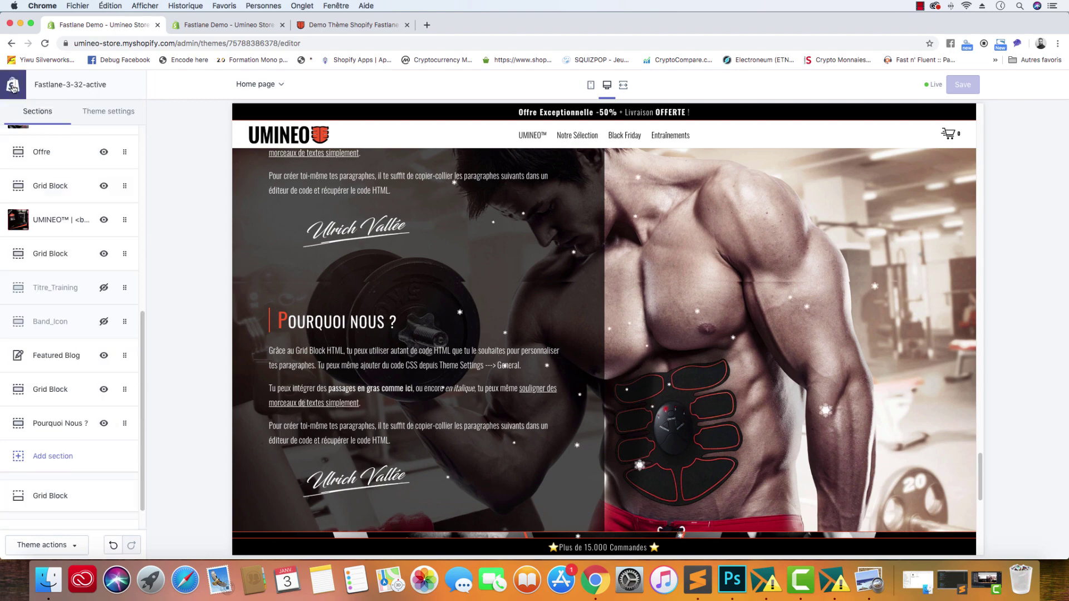
click(104, 424)
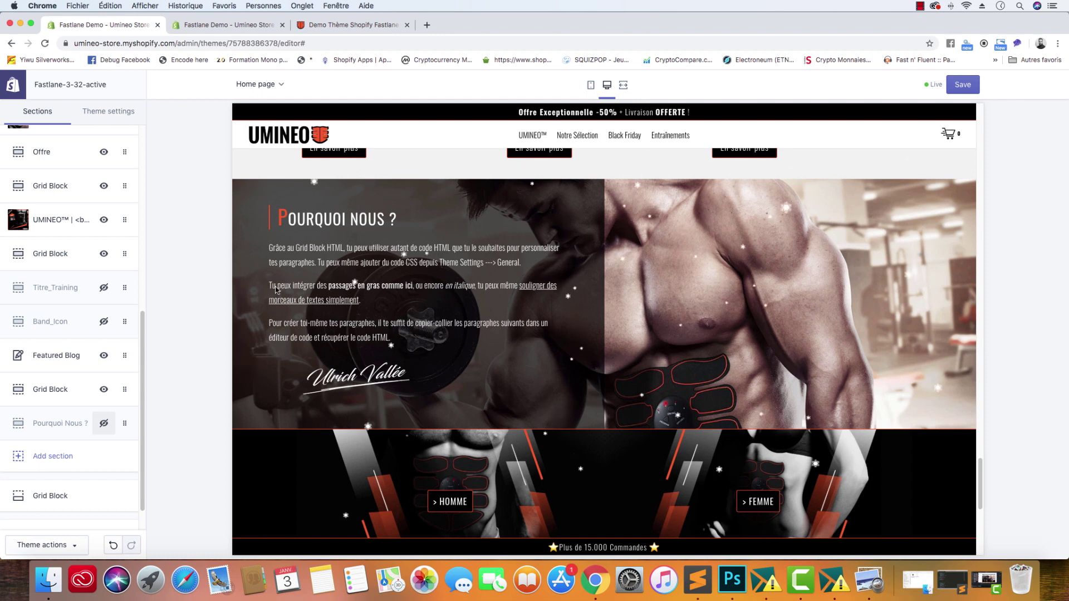
- Open the Grid Block section just above "Pourquoi Nous ?" and remove its second, empty Html content block
click(74, 398)
scroll(76, 389, down, 10)
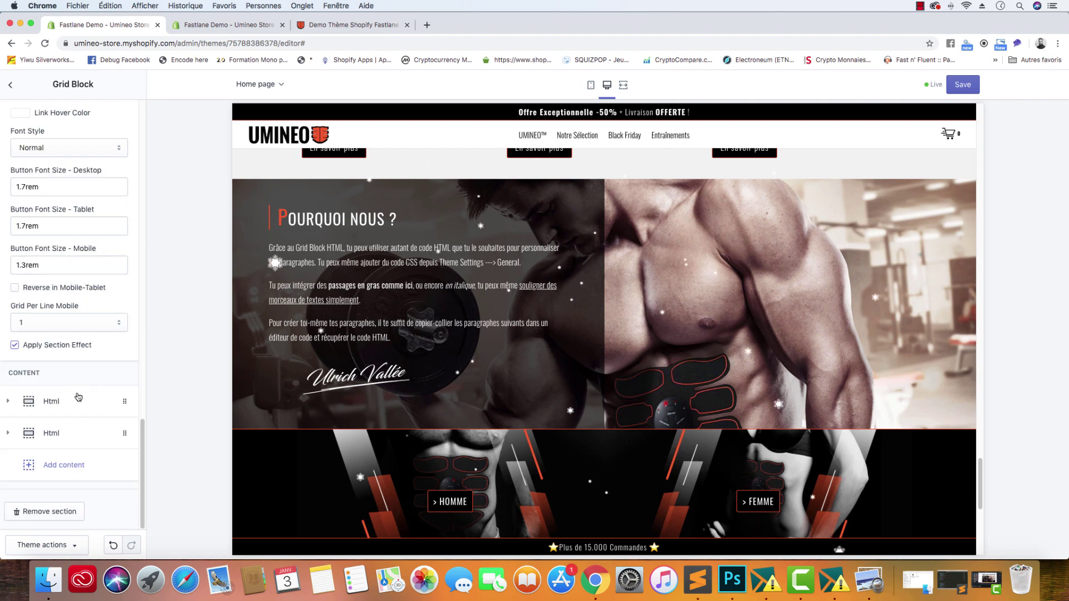
click(54, 426)
click(25, 403)
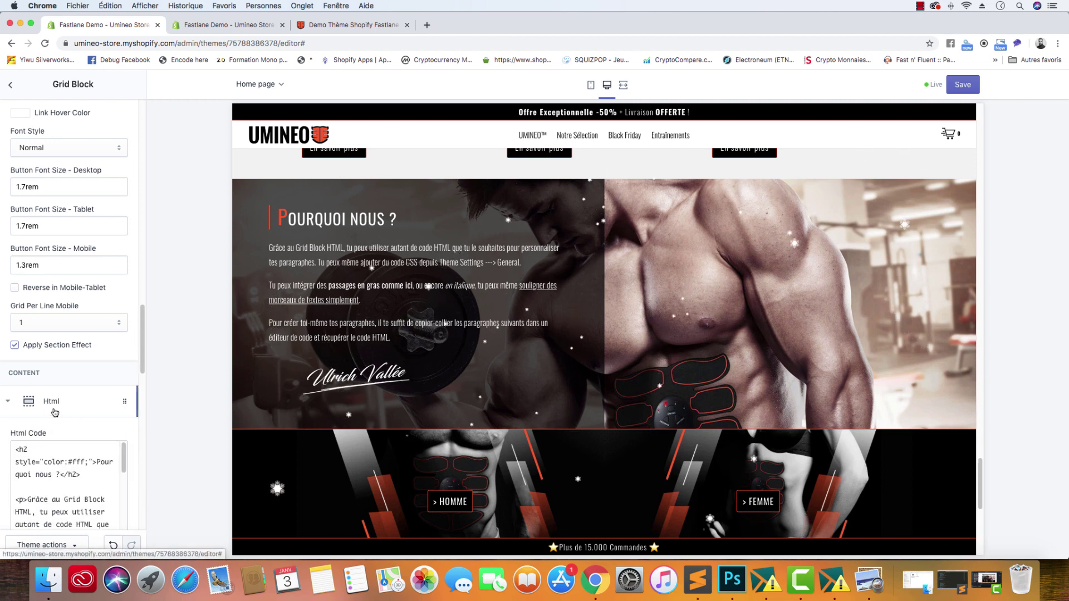
click(12, 402)
click(48, 429)
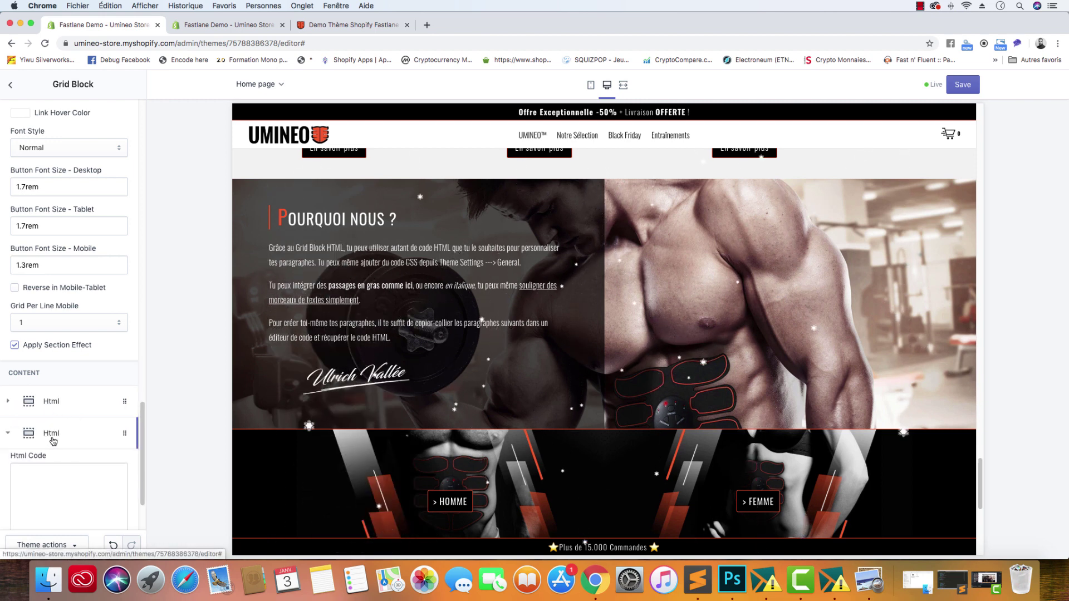
scroll(73, 389, down, 10)
click(49, 433)
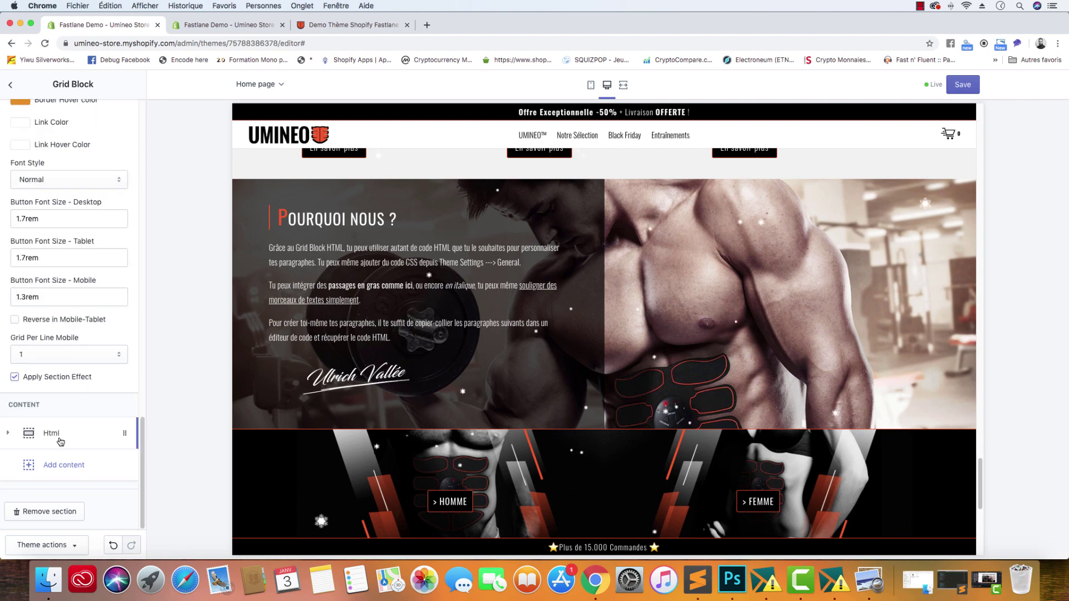
- Add a Text content block to the Grid Block section and clear its subtitle
click(78, 472)
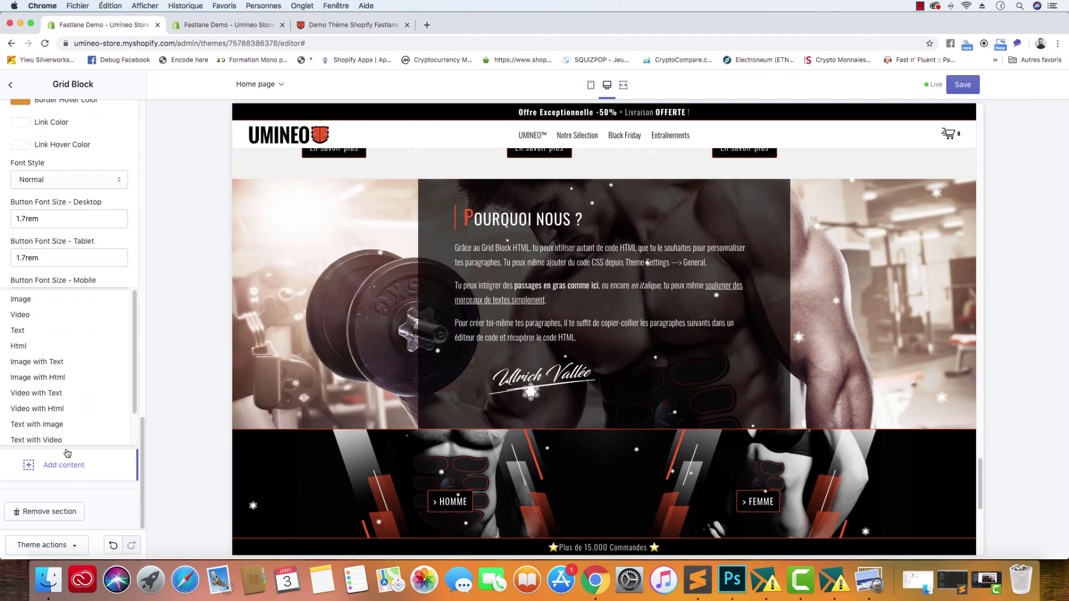
click(23, 330)
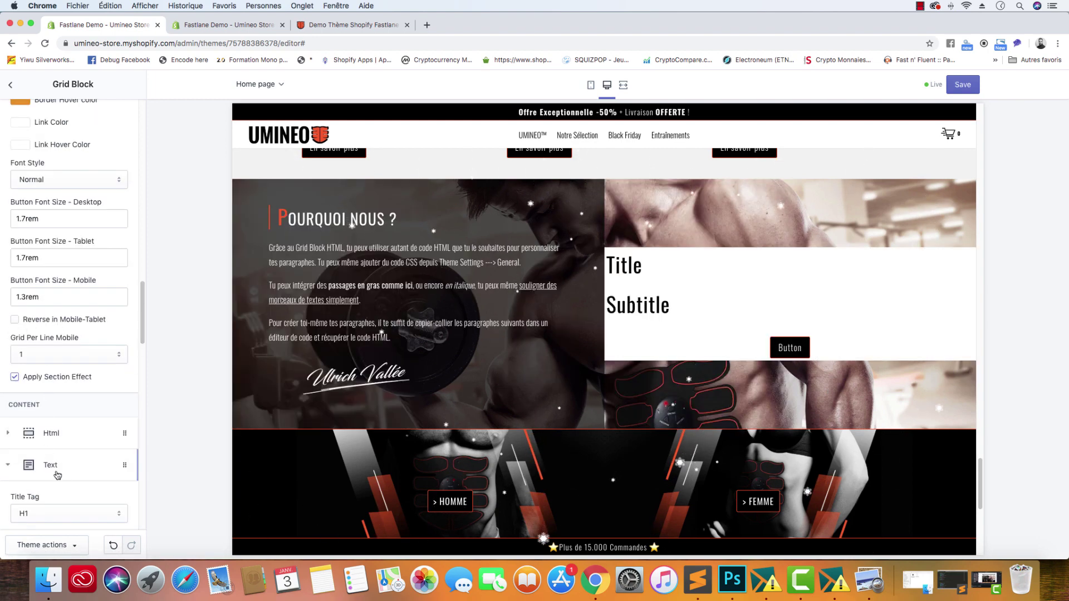
scroll(59, 407, down, 3)
drag(45, 418, 1, 418)
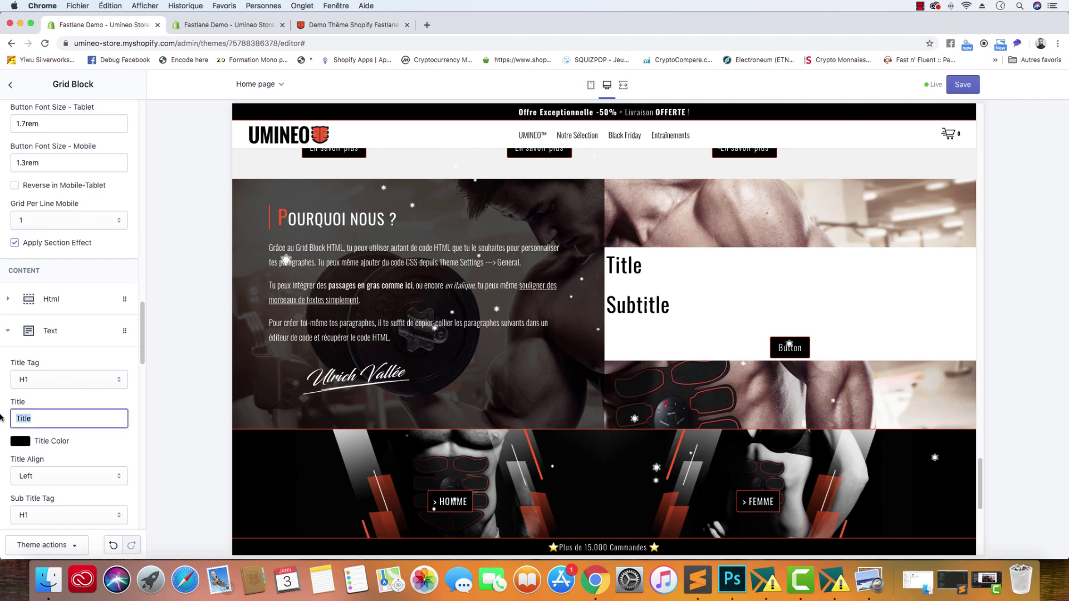
scroll(48, 508, down, 1)
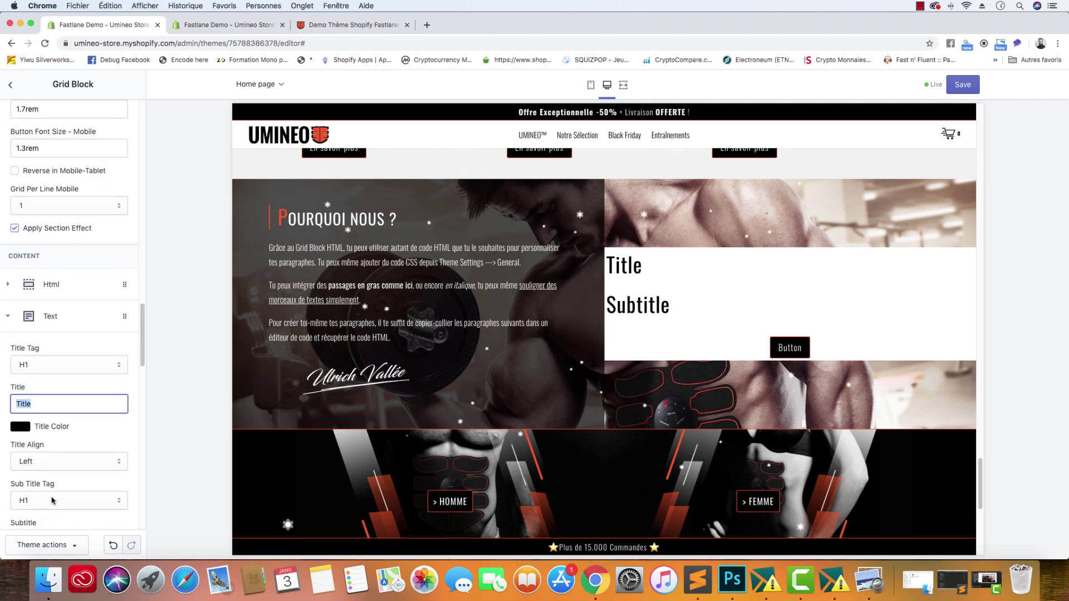
double_click(57, 518)
key(BackSpace)
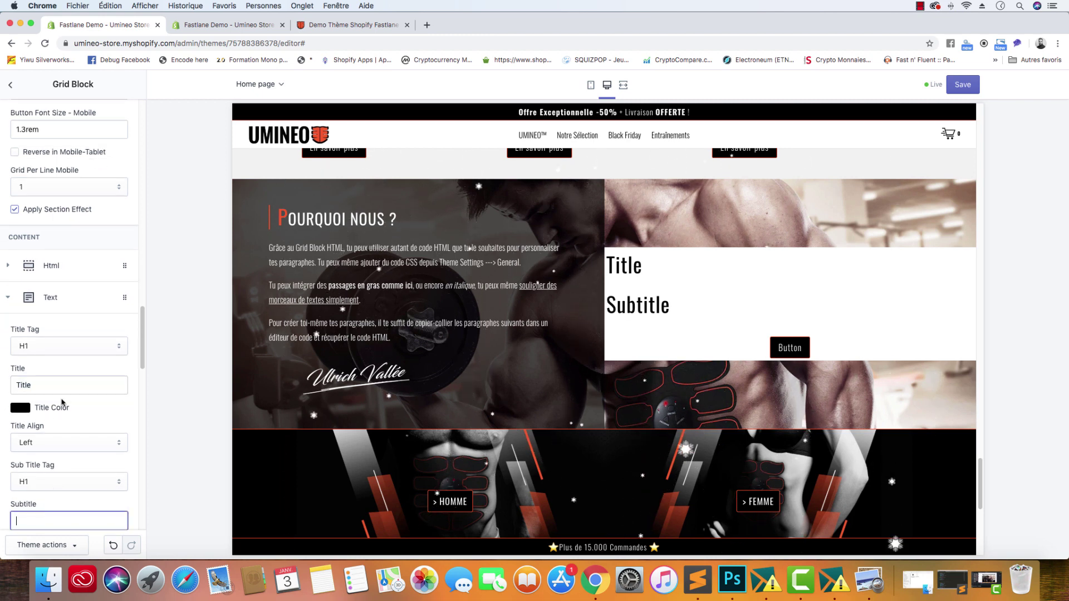
- Give the Text block an H2 title reading "POURQUOI NOUS ?", copied from the preview heading, in white
click(57, 346)
click(57, 359)
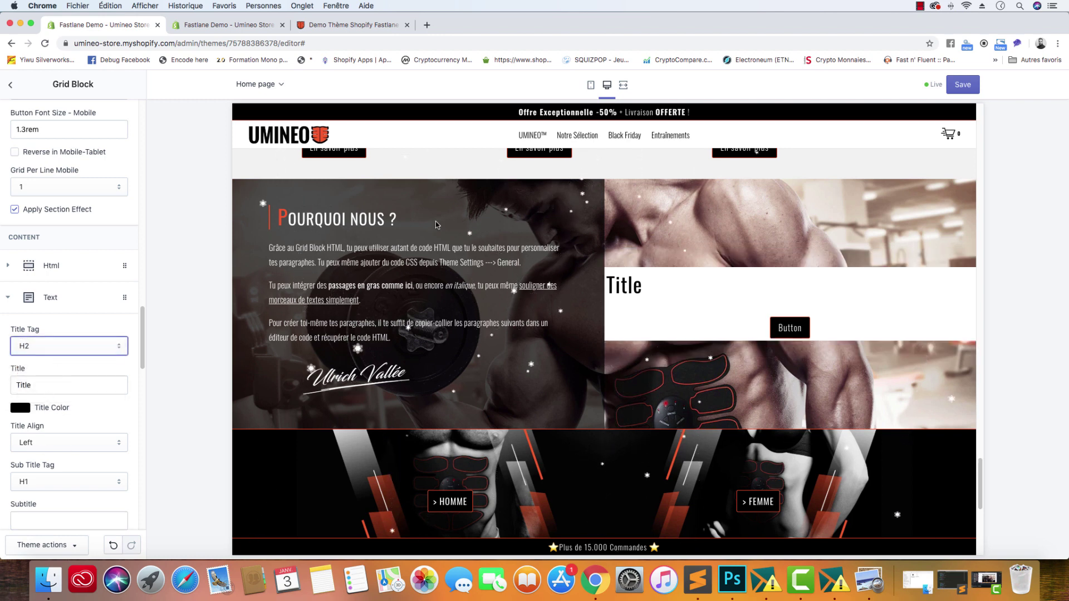
drag(398, 223, 284, 224)
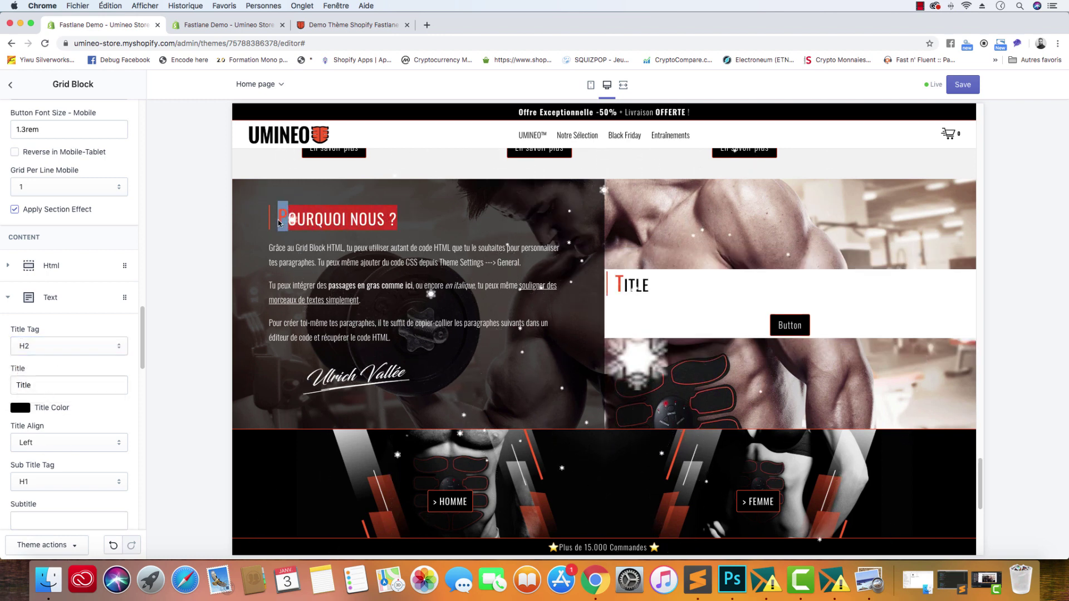
key(super+c)
double_click(24, 385)
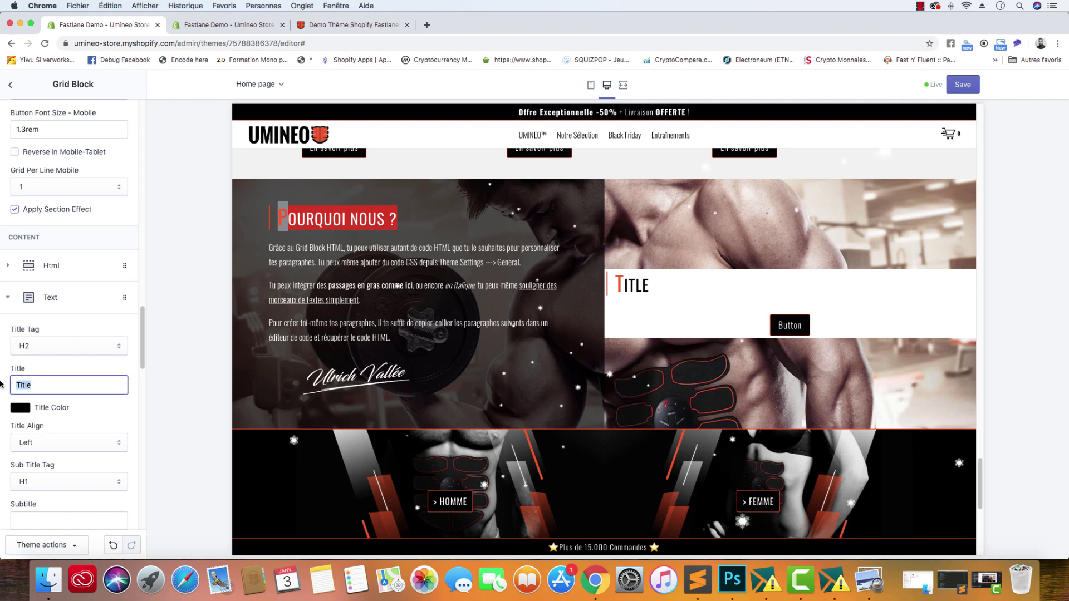
key(super+v)
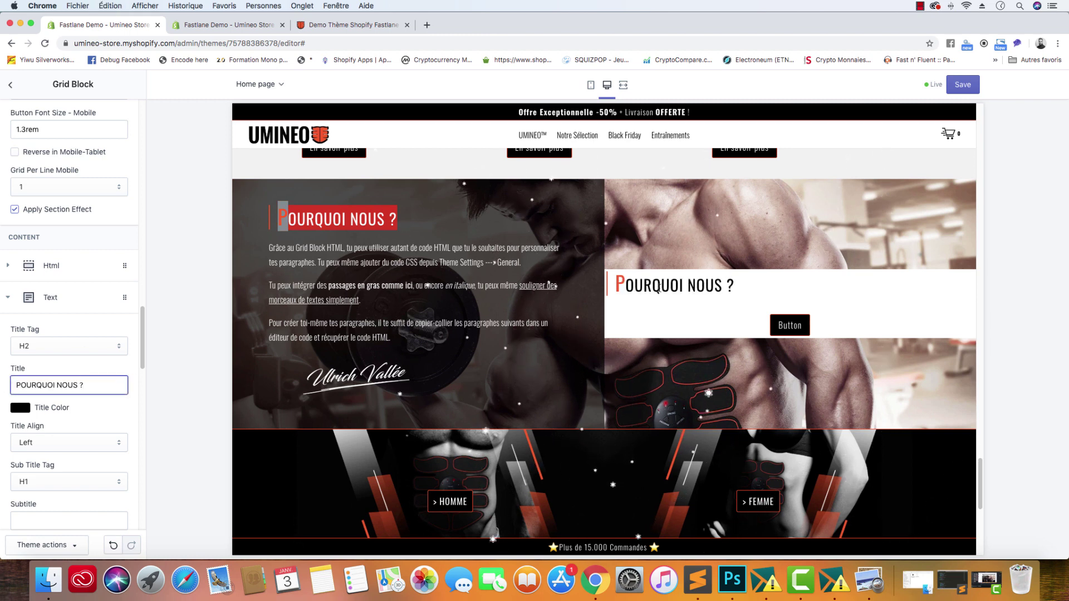
click(20, 408)
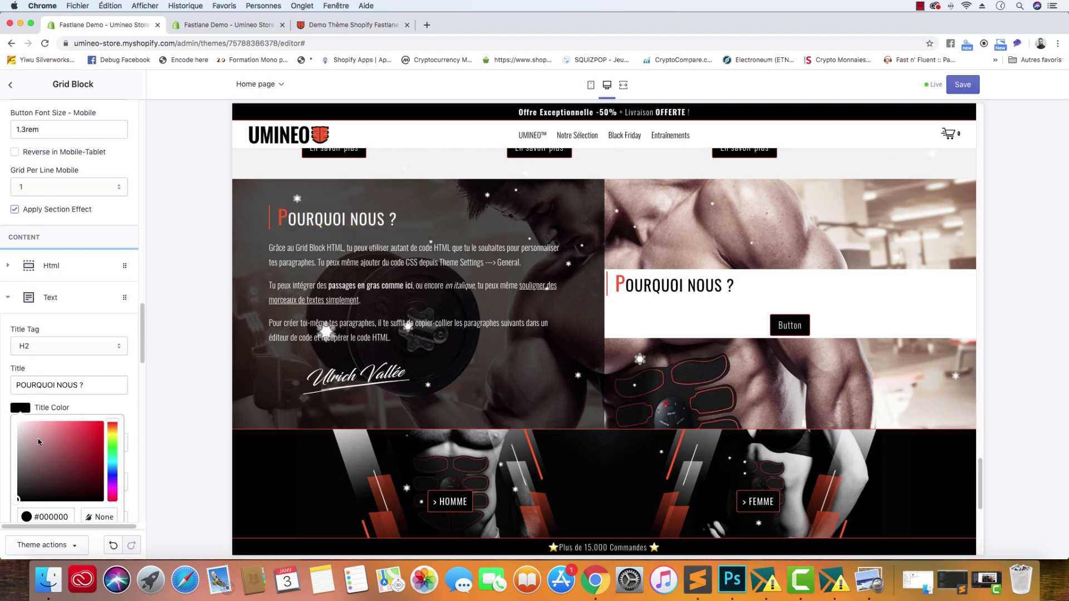
drag(39, 442, 5, 414)
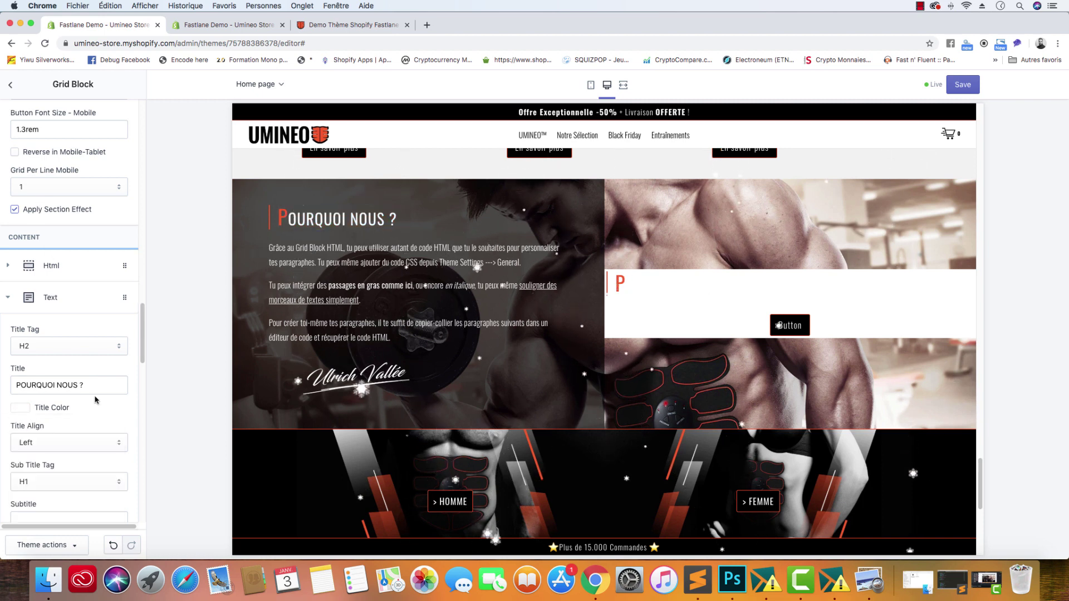
- Set the Text block's background colour to black with 70% background opacity
scroll(109, 401, down, 5)
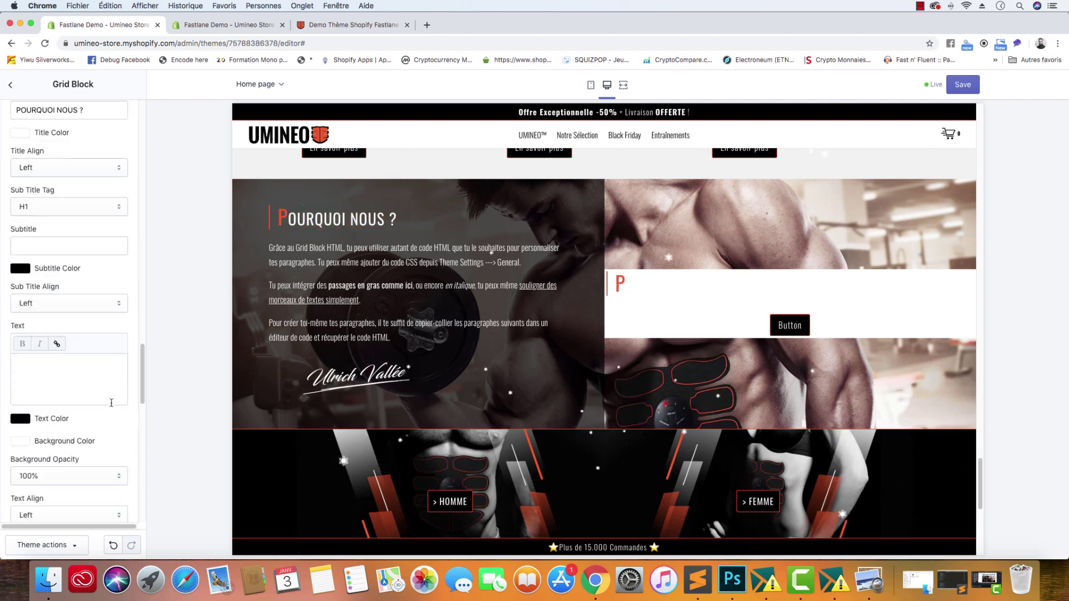
scroll(111, 403, down, 2)
click(20, 365)
click(20, 446)
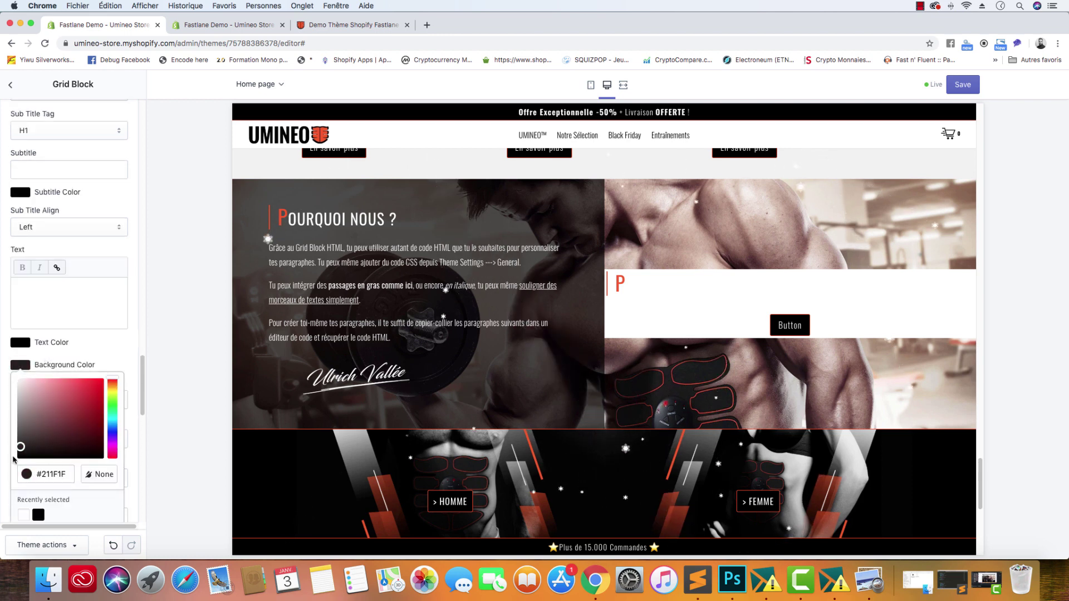
click(14, 459)
click(83, 399)
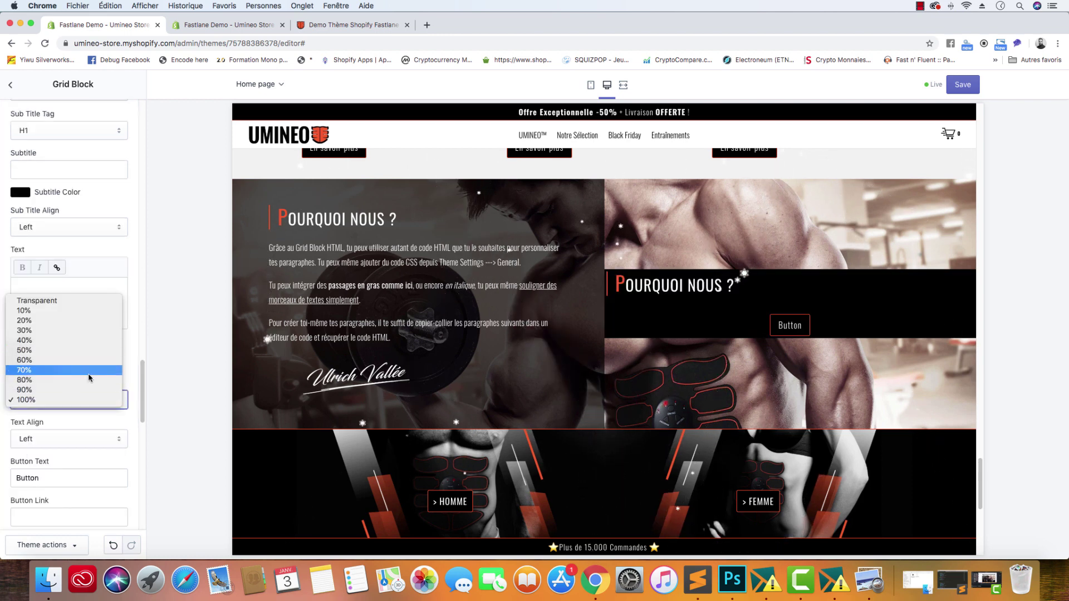
click(89, 372)
- Fill the Text block's text with the three paragraphs copied from the "Pourquoi nous ?" block in the preview
scroll(61, 390, down, 1)
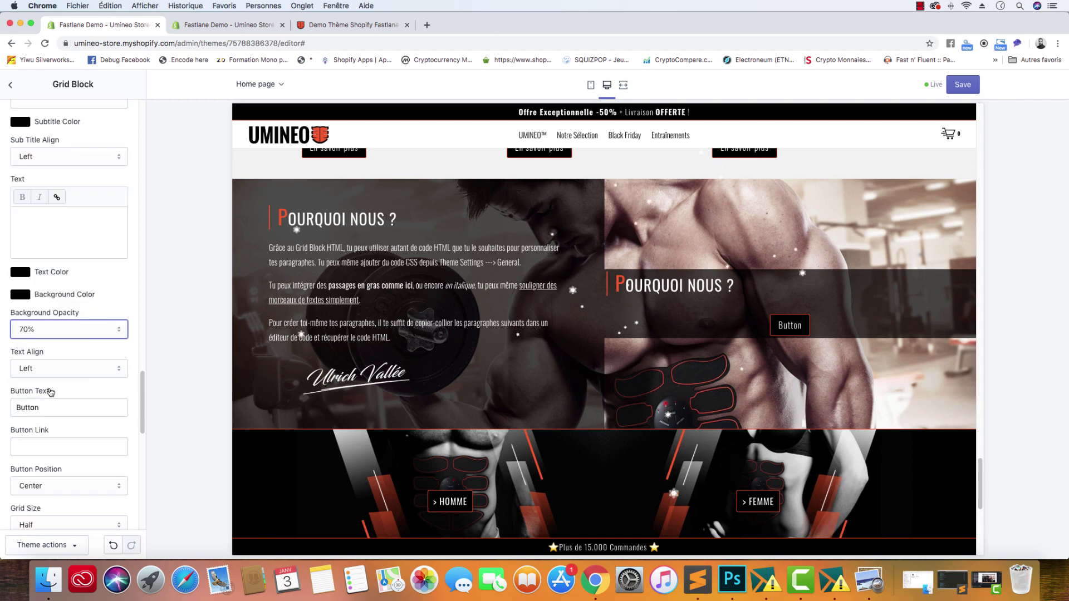
click(50, 392)
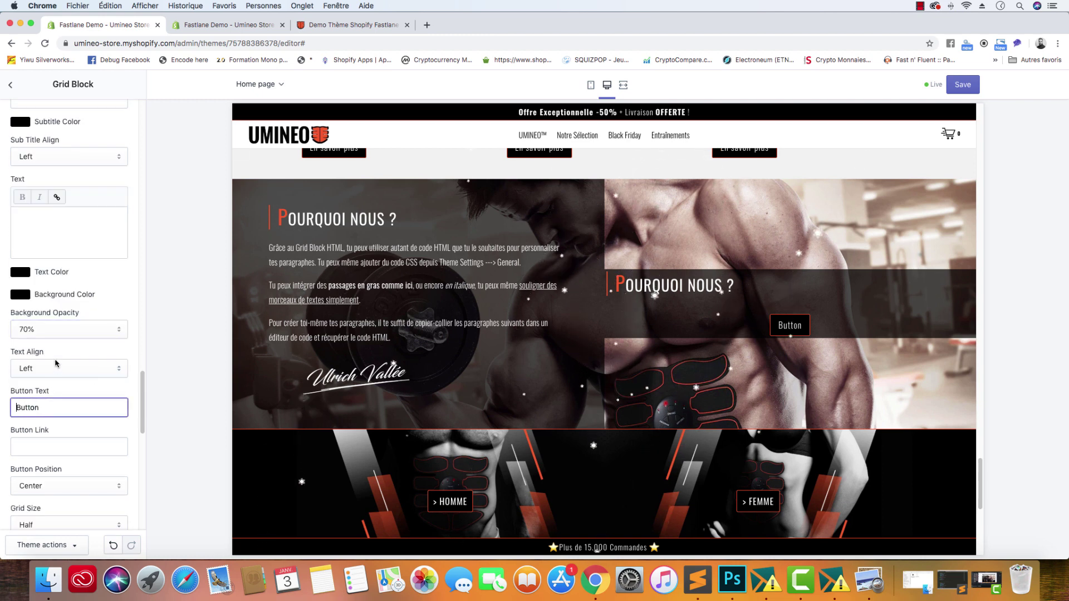
drag(391, 338, 267, 243)
right_click(281, 235)
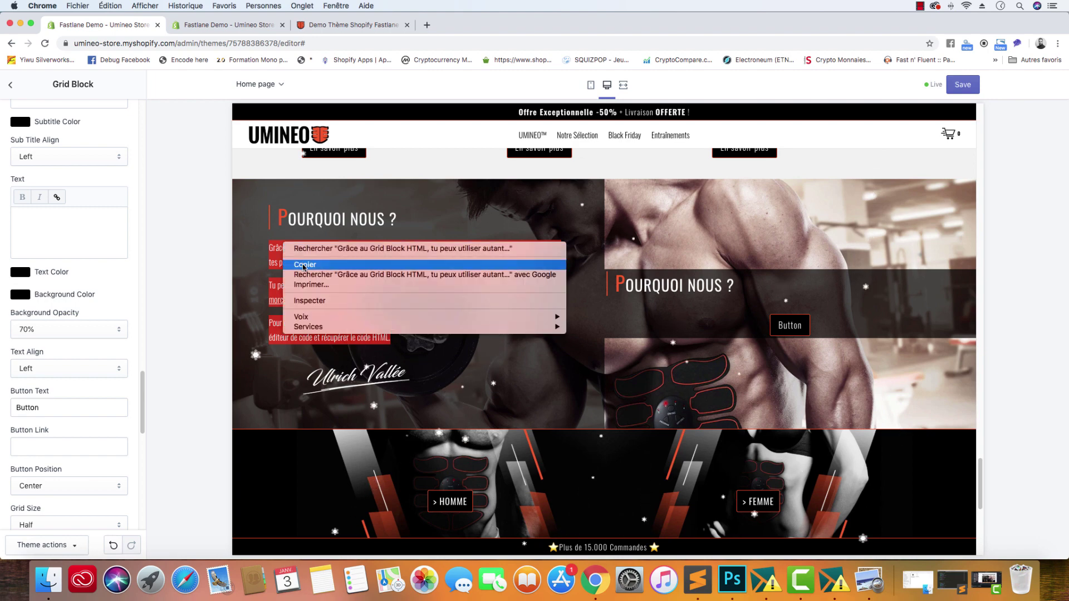
click(543, 266)
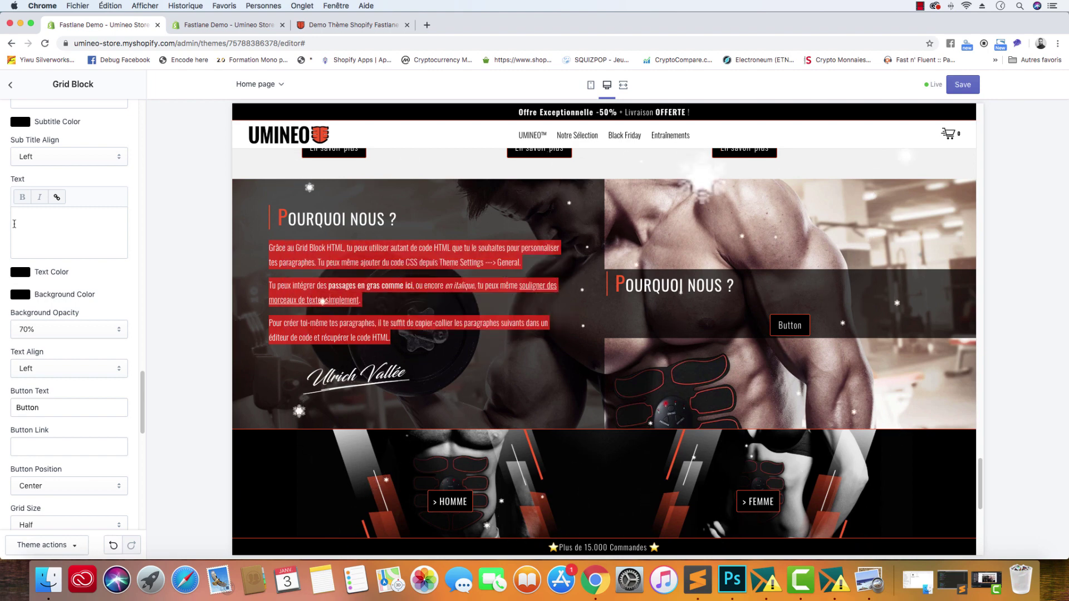
click(53, 220)
key(cmd+v)
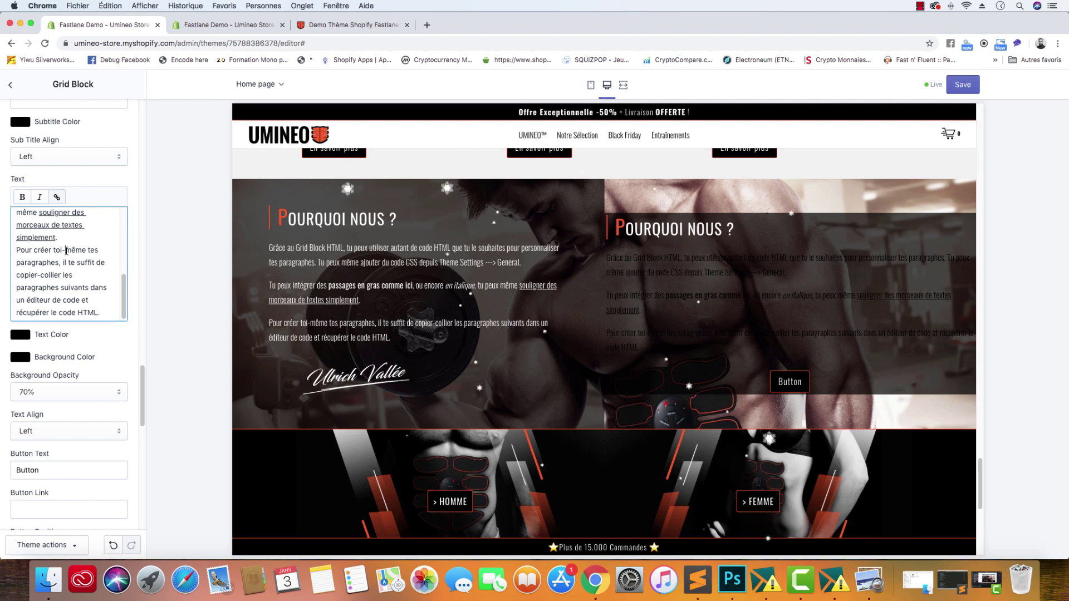
- Set the Text block's text colour to white
key(super+a)
click(20, 334)
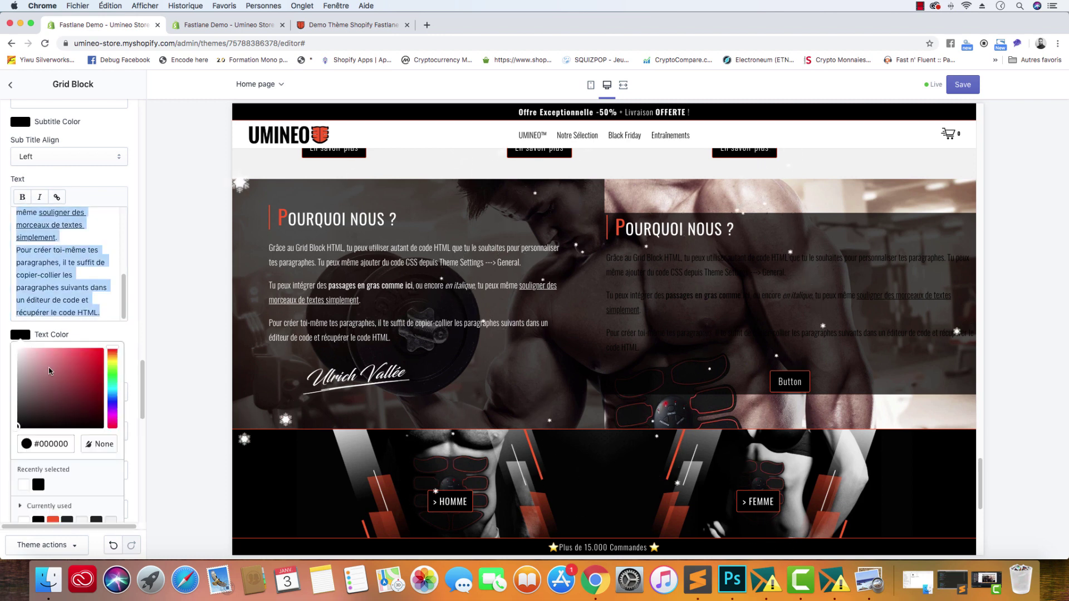
click(23, 350)
click(2, 329)
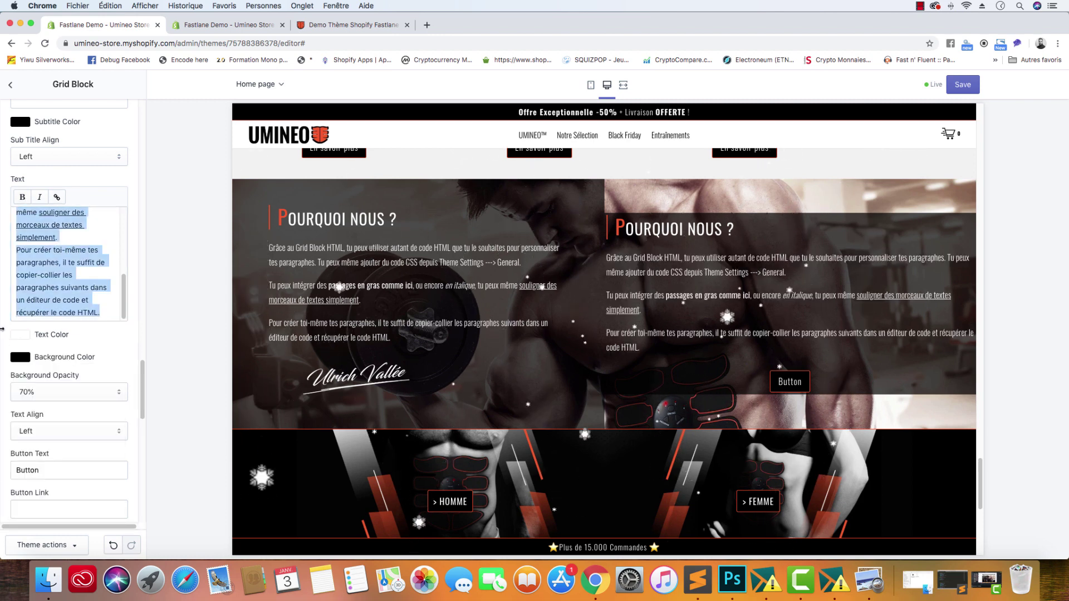
- Clear the Text block's button text and set its top padding to 49px
scroll(56, 338, down, 5)
double_click(57, 331)
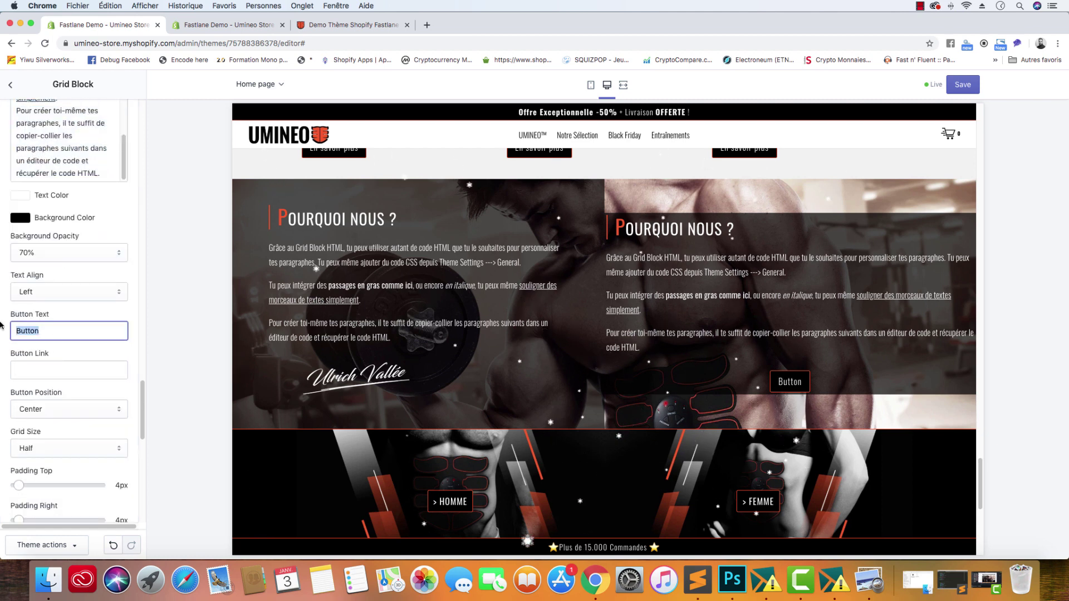
key(BackSpace)
scroll(35, 381, down, 8)
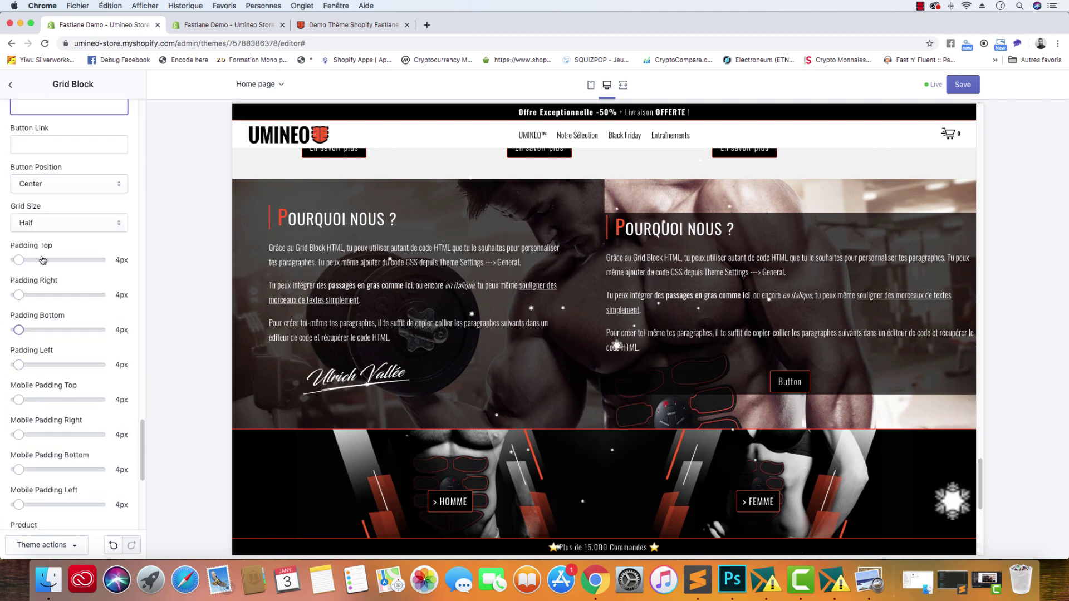
drag(18, 260, 54, 257)
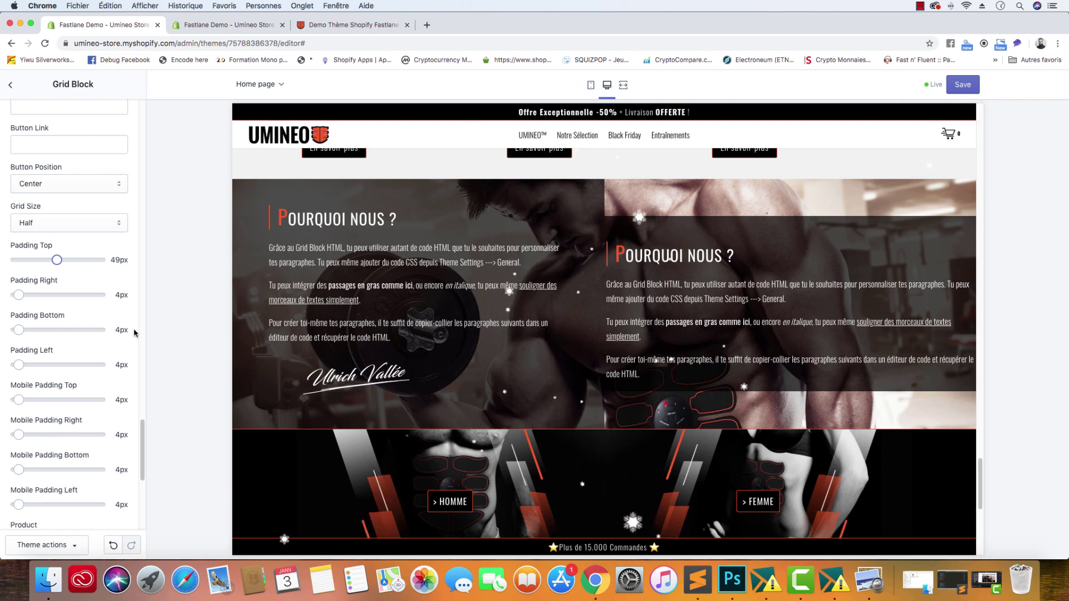
- Switch to Sublime Text and select the start of the opening heading tag on line 1 of Pourquoi_Nous.html
click(48, 579)
click(698, 579)
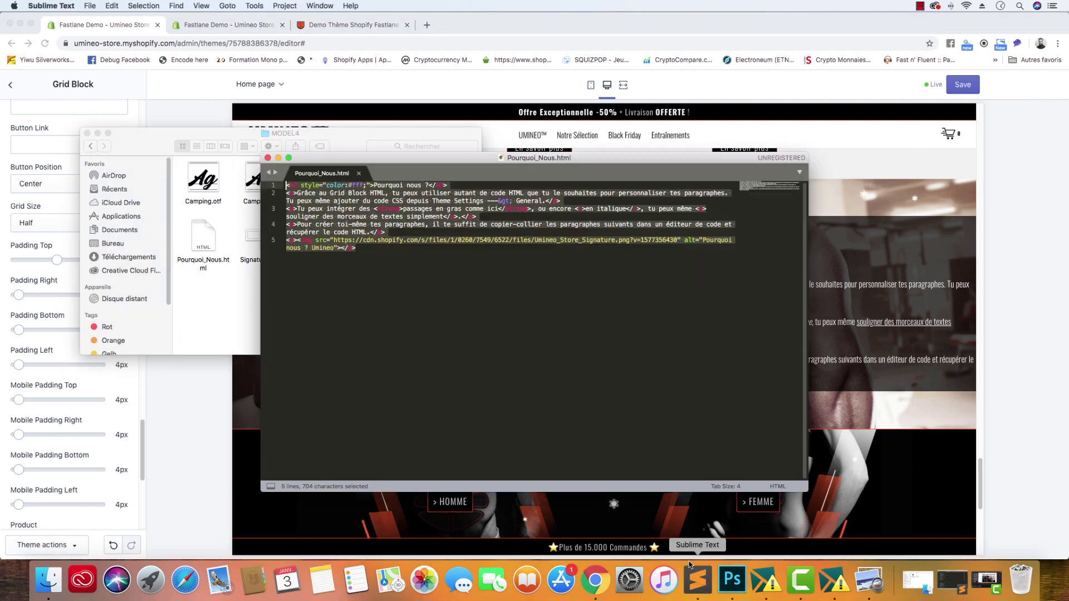
click(299, 186)
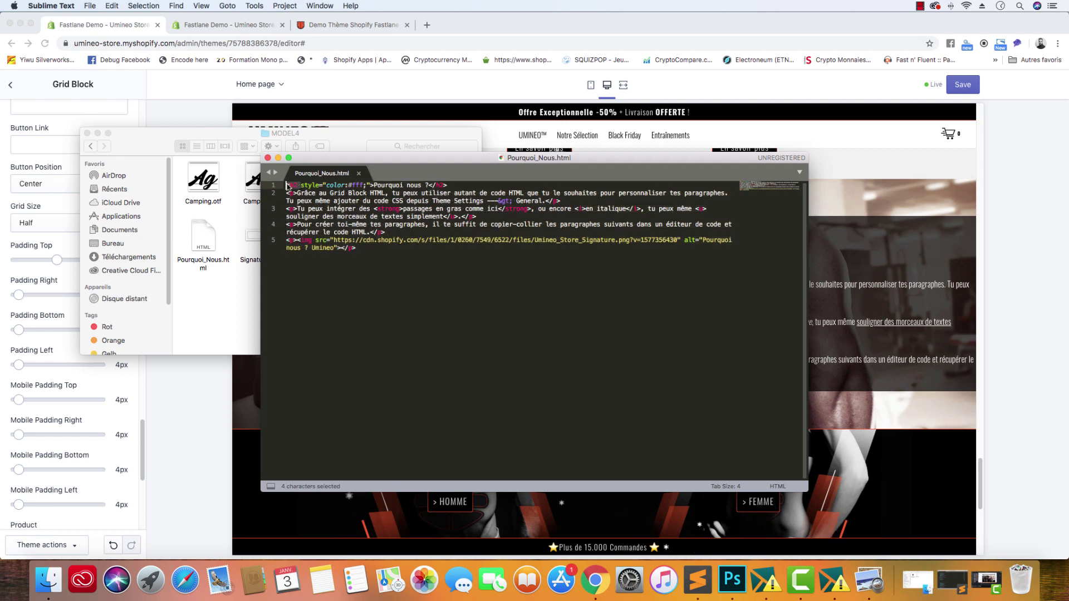